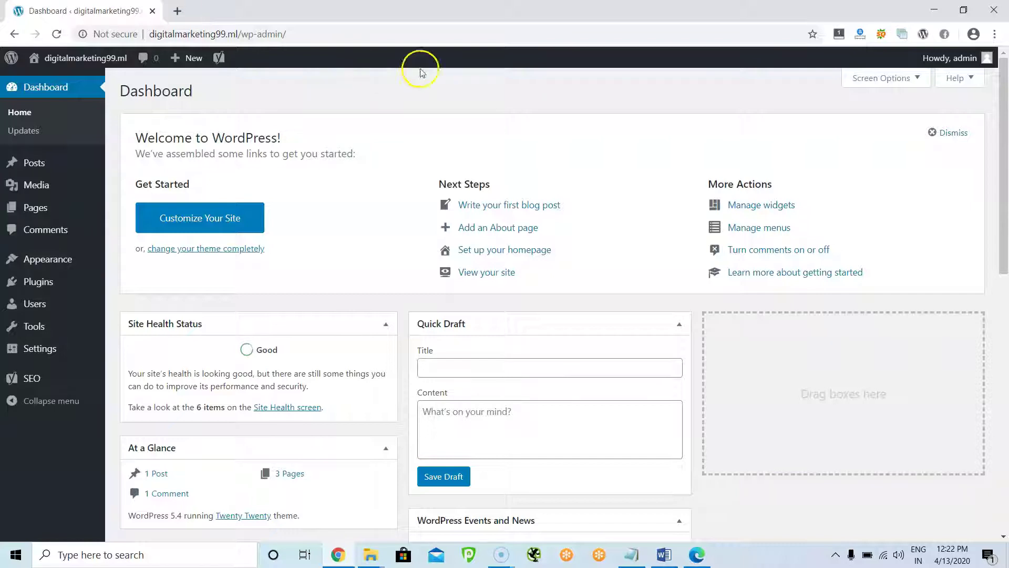
# Open the list of all pages in a new browser tab and switch to it
pyautogui.moveTo(36, 205)
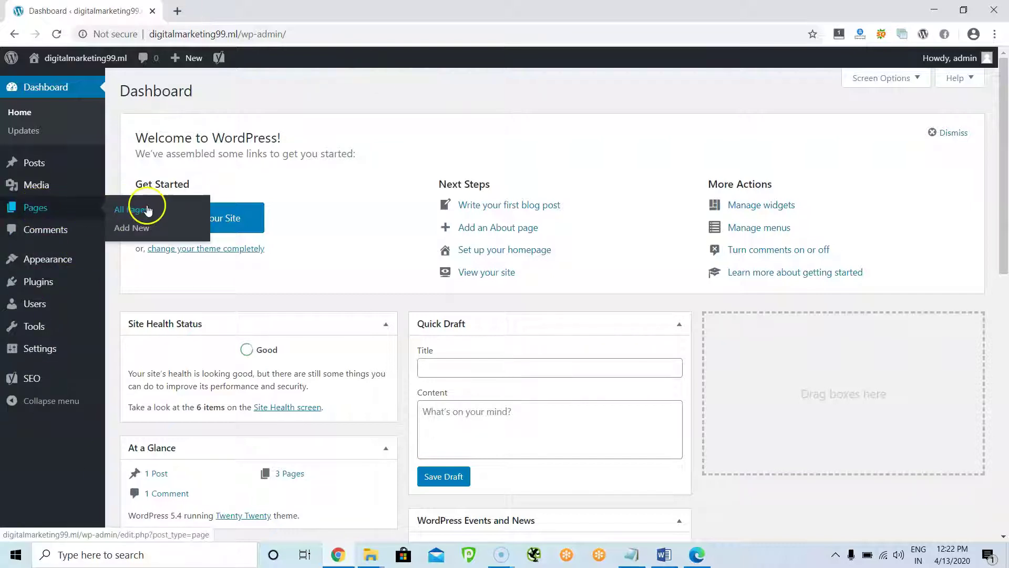
pyautogui.rightClick(146, 210)
pyautogui.click(154, 219)
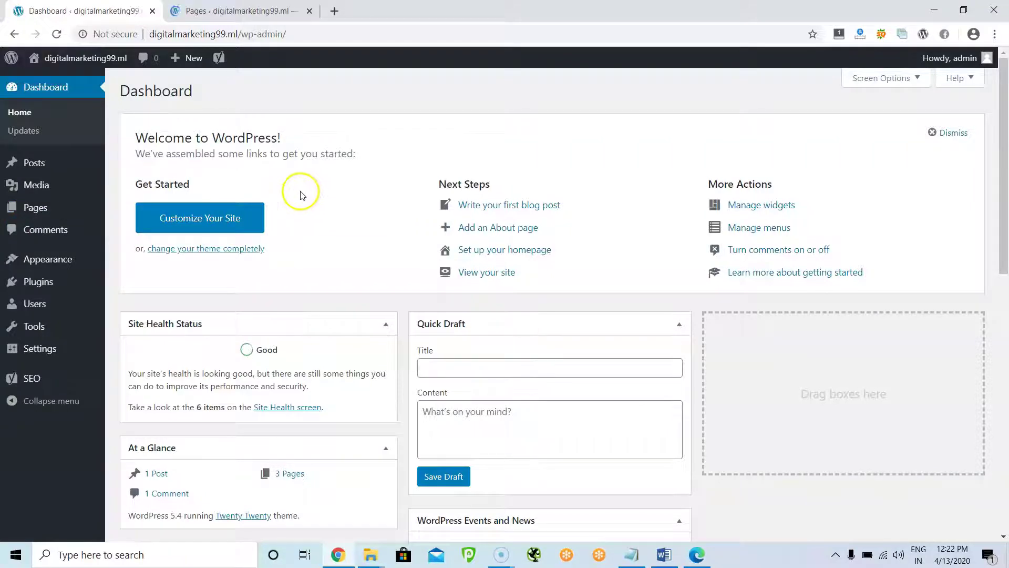
pyautogui.click(247, 11)
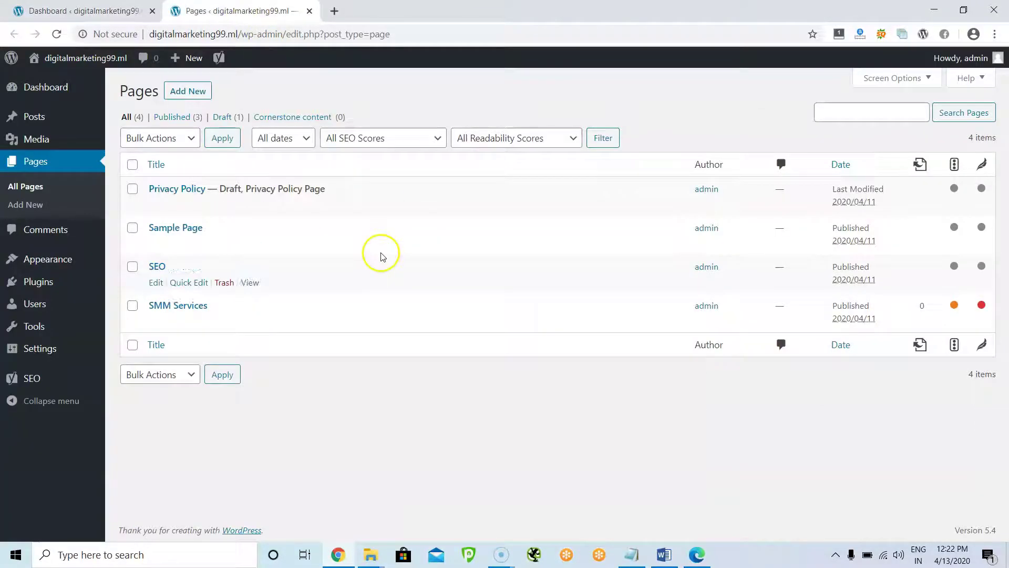
# View the published SMM Services page in a new tab and place that tab right after the dashboard's
pyautogui.rightClick(249, 321)
pyautogui.click(284, 328)
pyautogui.click(355, 11)
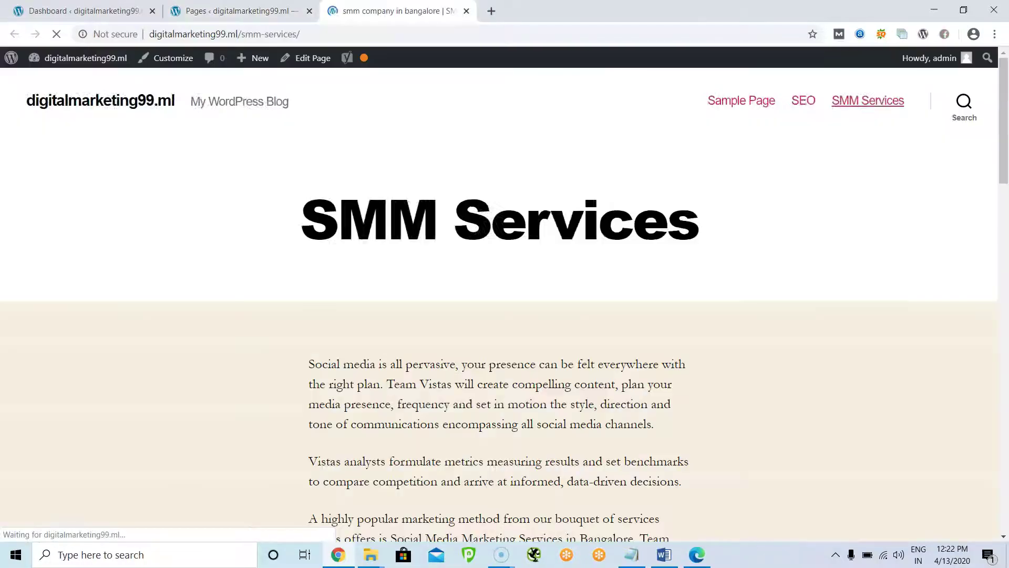
pyautogui.moveTo(355, 11); pyautogui.dragTo(197, 11)
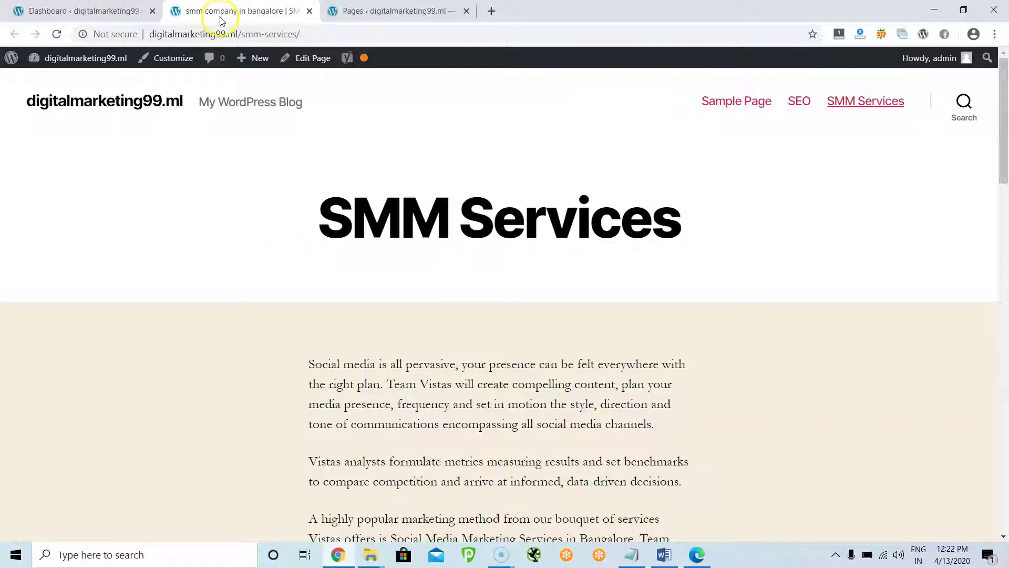
# Return to the dashboard and open the page for adding new plugins
pyautogui.click(100, 11)
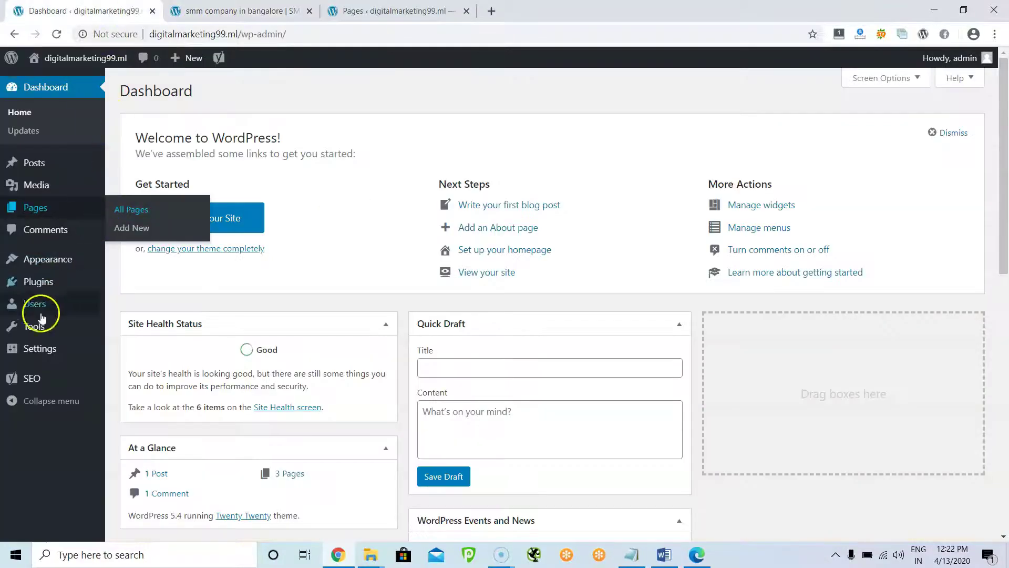
pyautogui.moveTo(46, 282)
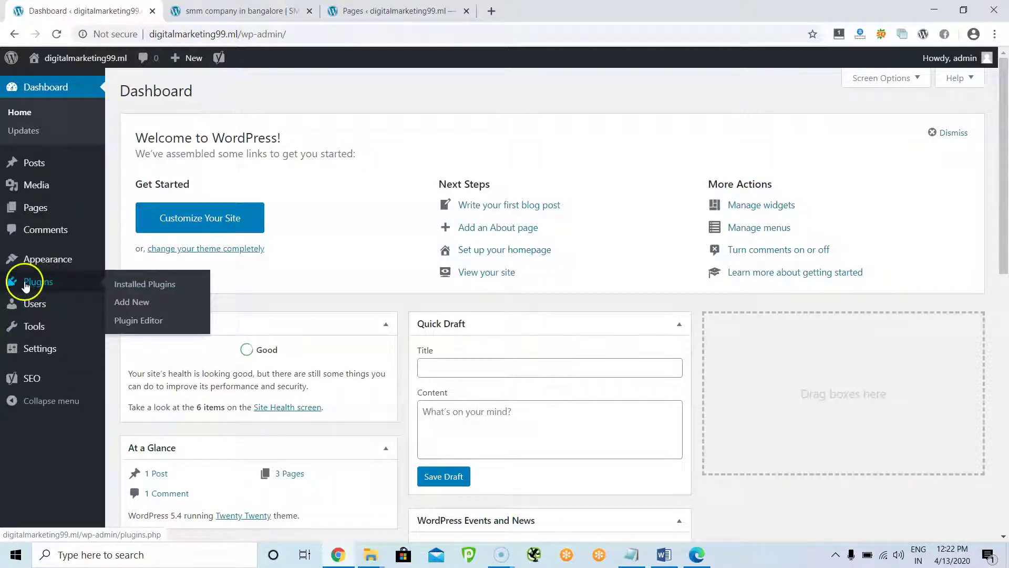
pyautogui.click(136, 302)
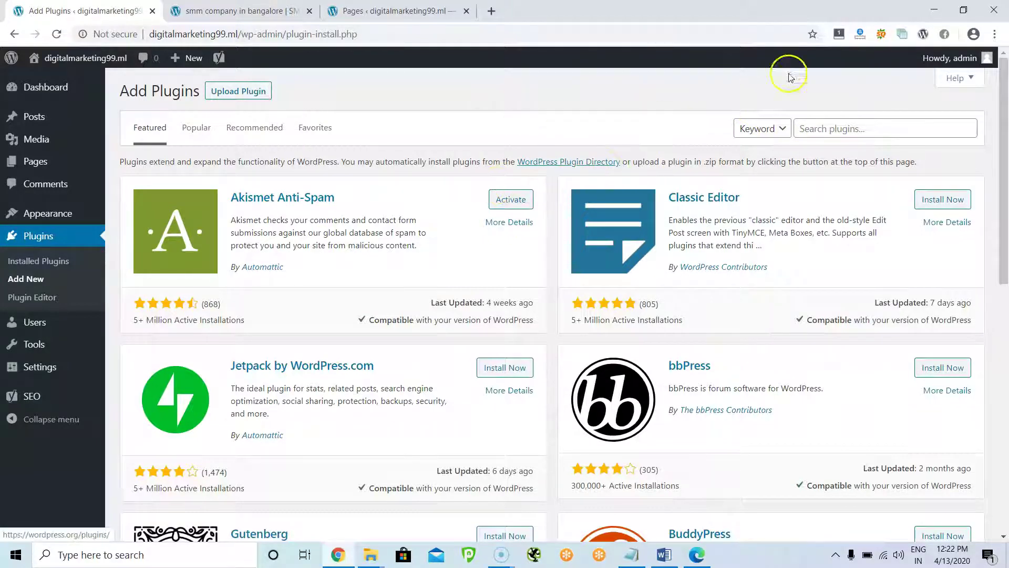
pyautogui.click(827, 132)
pyautogui.click(665, 115)
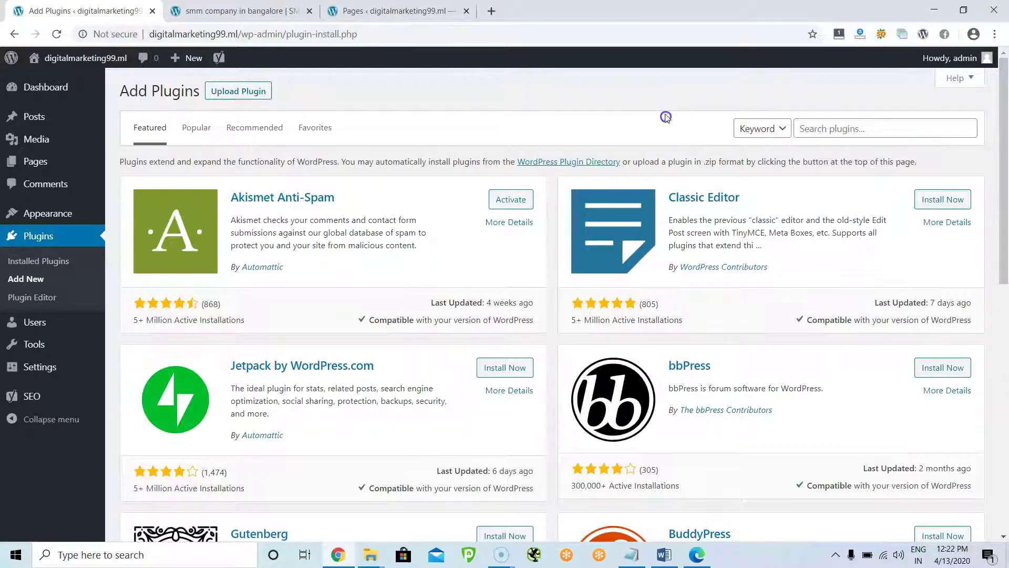
# Open the installed plugins list and check the Yoast SEO entry
pyautogui.click(45, 261)
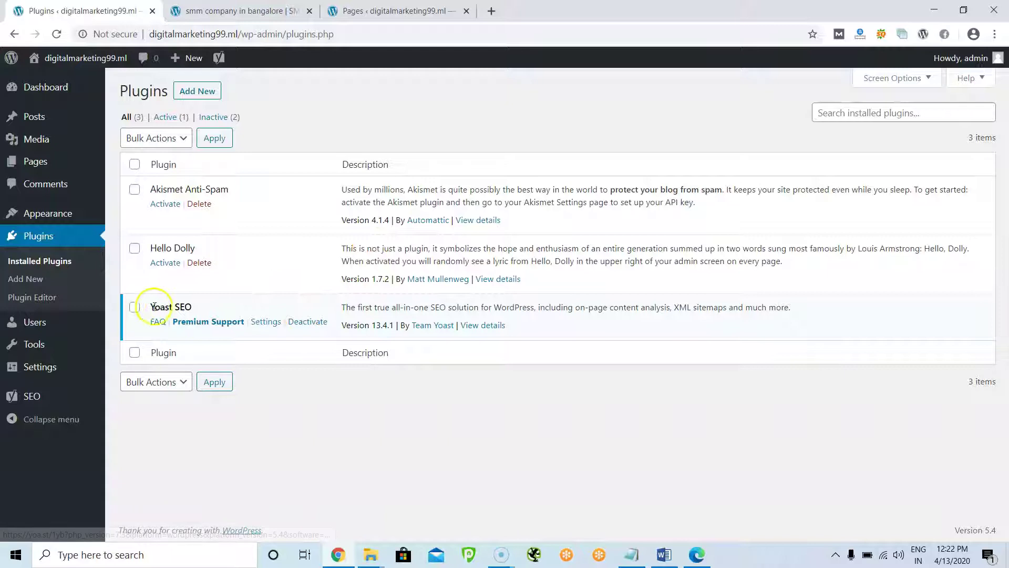
pyautogui.moveTo(154, 307); pyautogui.dragTo(204, 308)
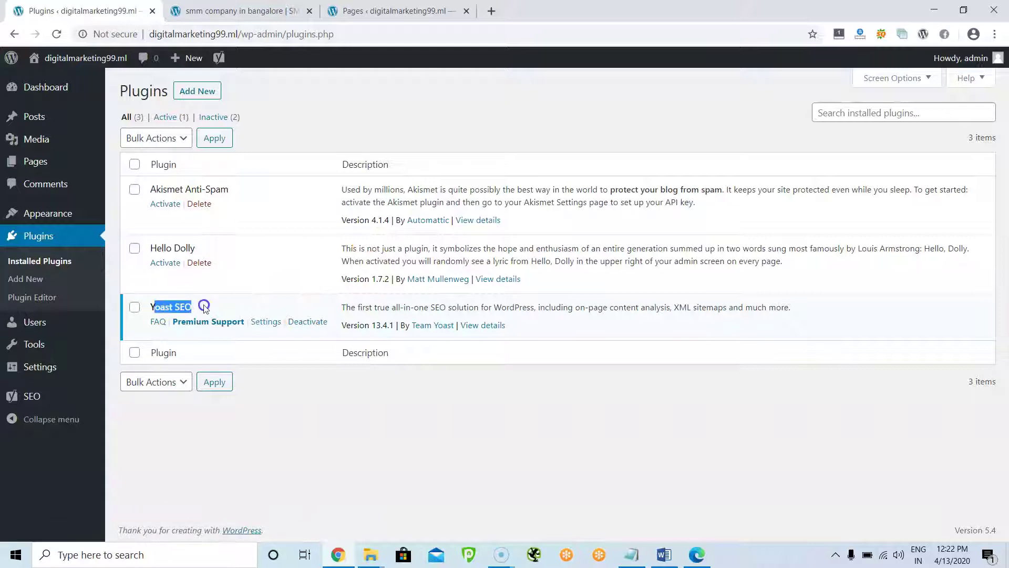
pyautogui.click(279, 351)
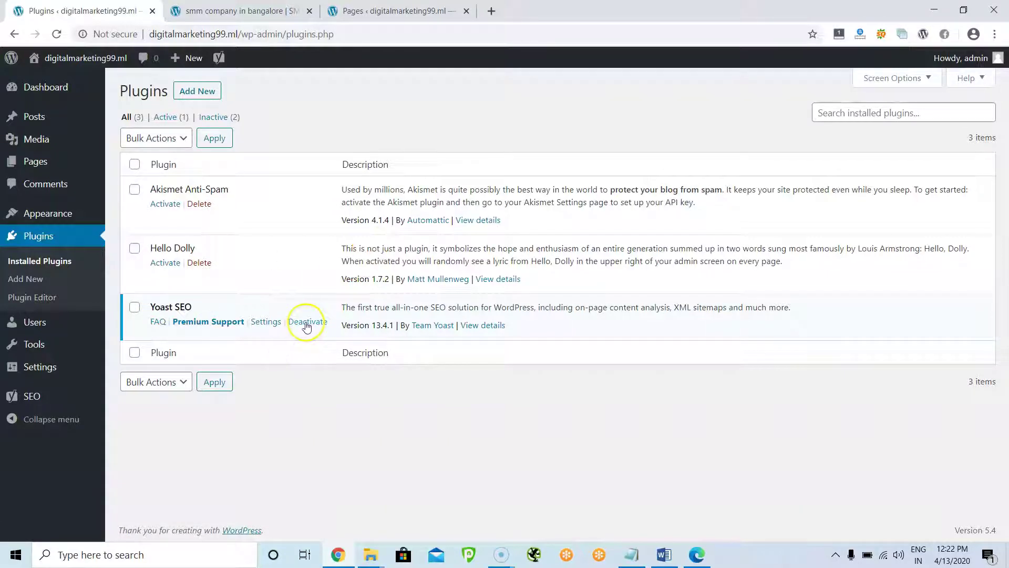
pyautogui.click(300, 346)
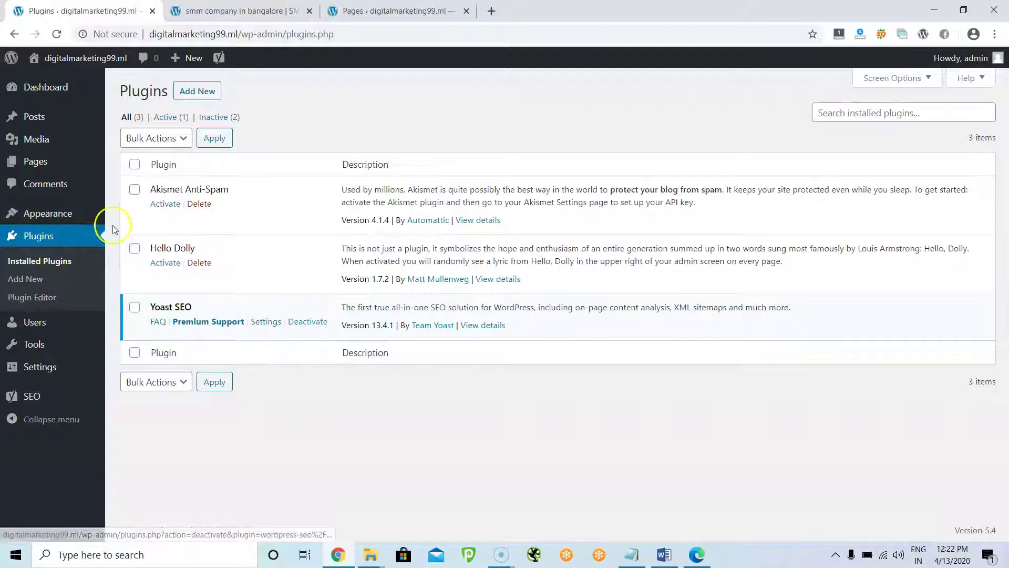
# Close the published page's tab and open the SMM Services page for editing from the pages list
pyautogui.moveTo(66, 166)
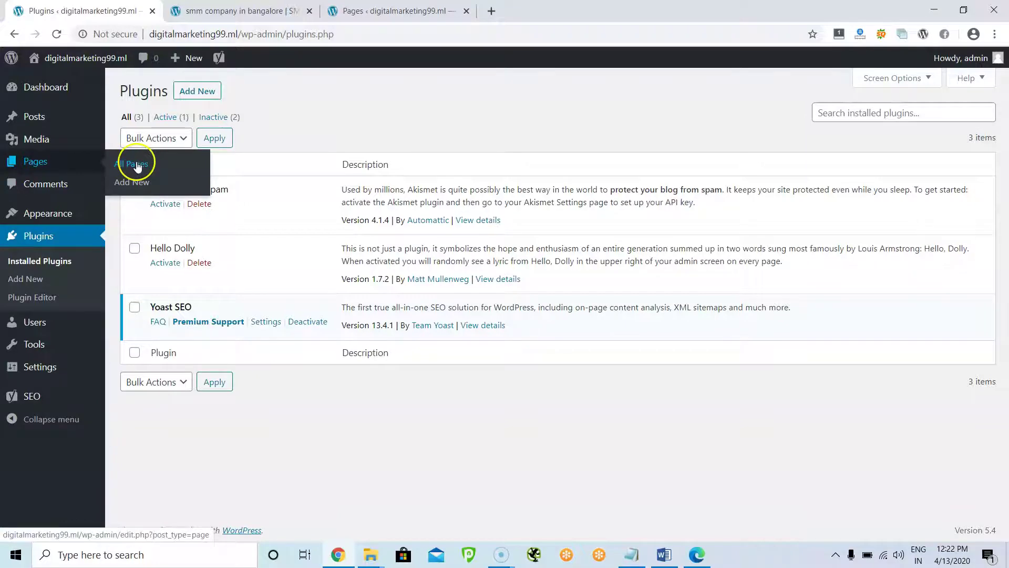
pyautogui.hotkey('ctrl', 'Tab')
pyautogui.click(309, 11)
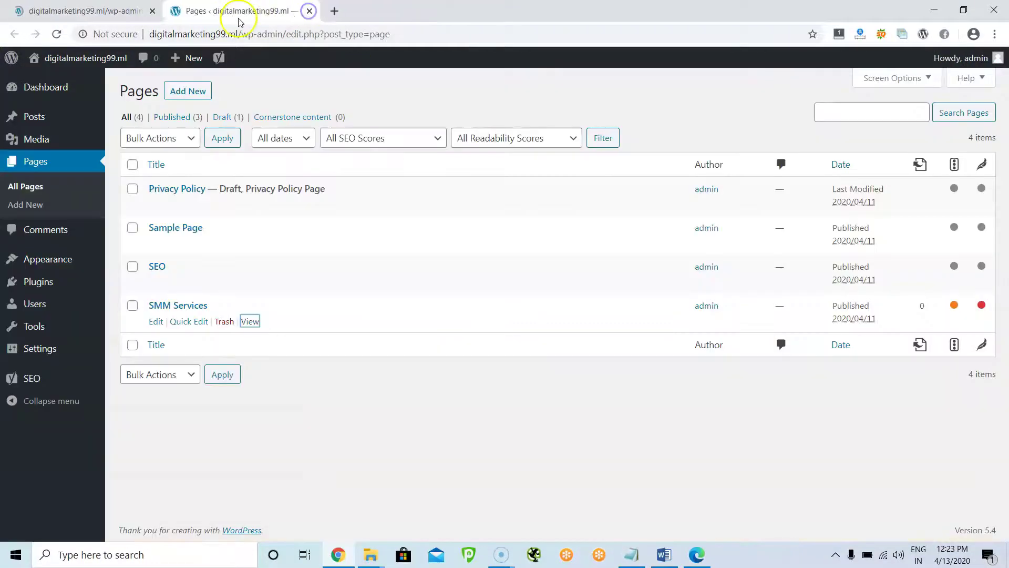
pyautogui.click(138, 7)
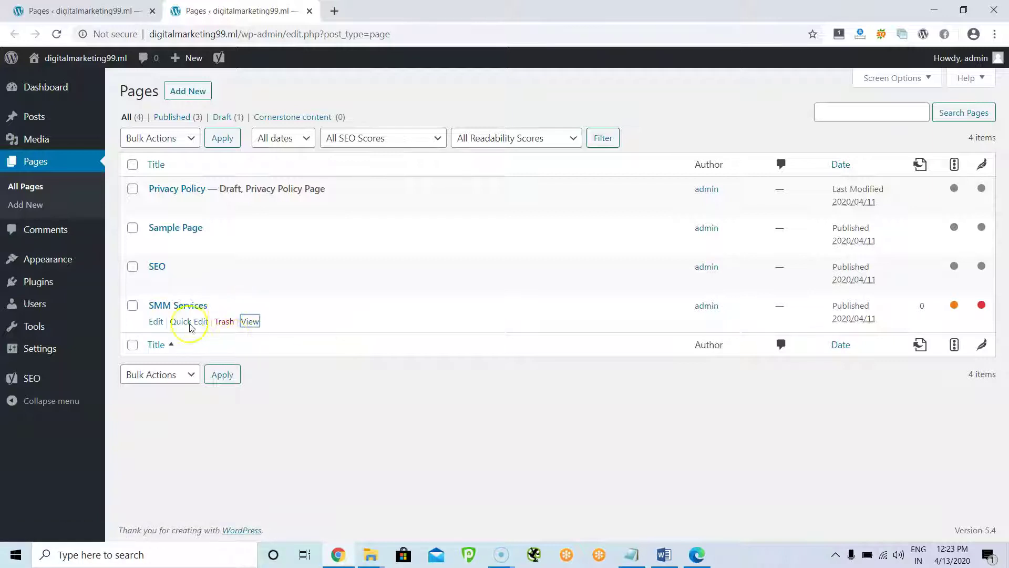
pyautogui.click(155, 322)
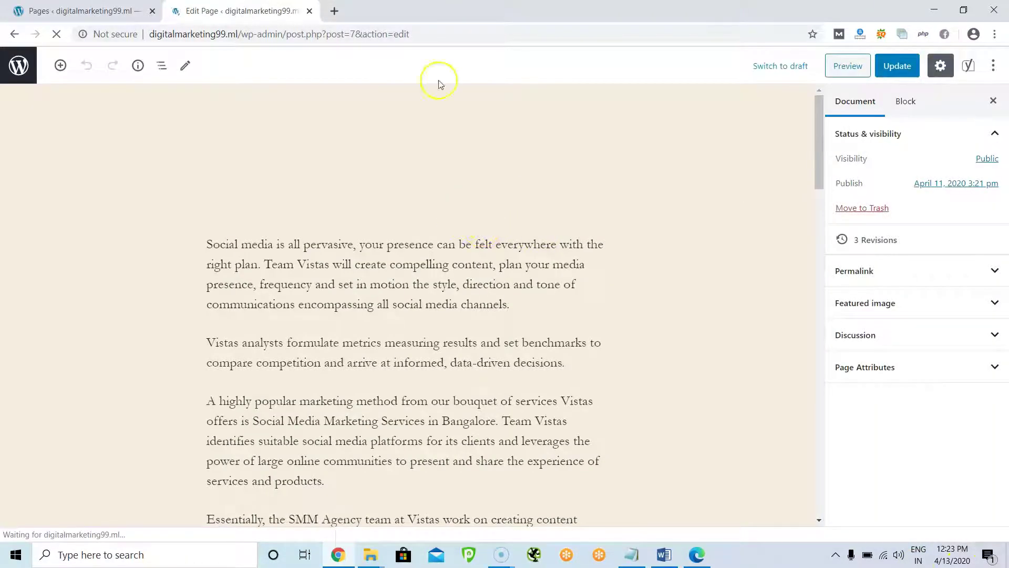
# Examine the SMM Services page content and the Yoast SEO section beneath it
pyautogui.moveTo(252, 157); pyautogui.dragTo(642, 266)
pyautogui.click(633, 297)
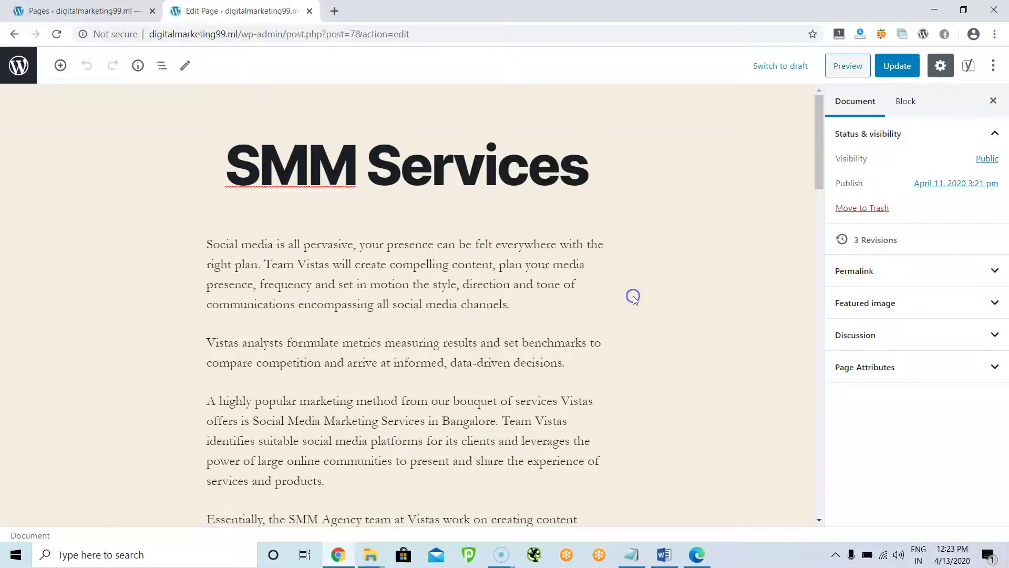
pyautogui.scroll(-5, 619, 297)
pyautogui.scroll(3, 619, 298)
pyautogui.scroll(-4, 619, 298)
pyautogui.scroll(-10, 619, 295)
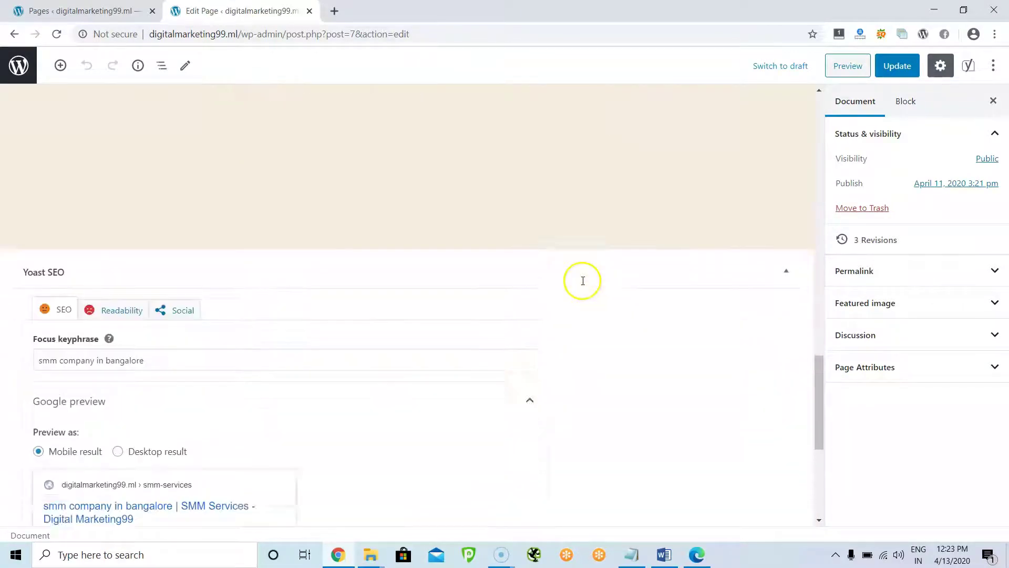
pyautogui.scroll(-2, 631, 268)
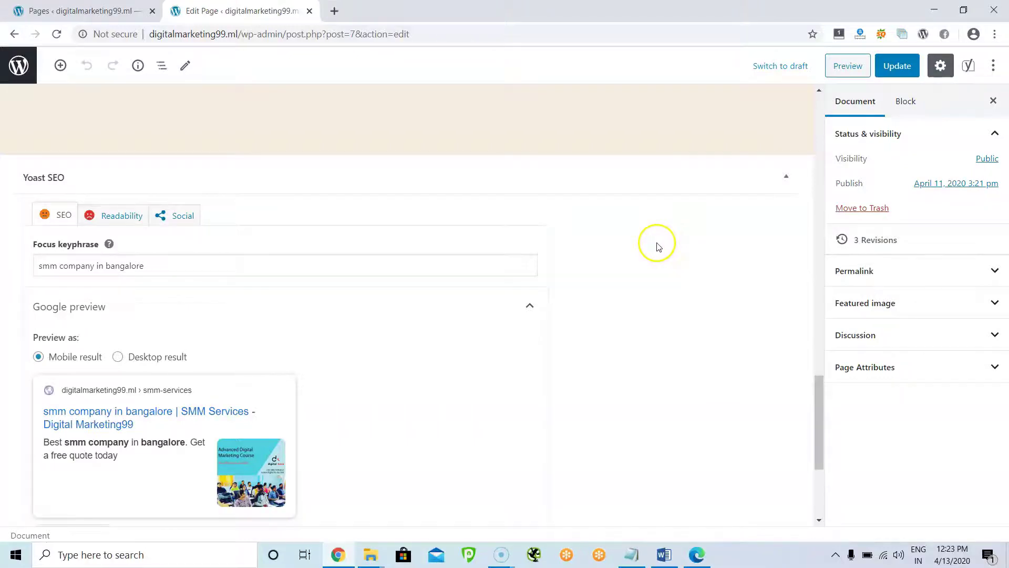
pyautogui.scroll(12, 671, 259)
pyautogui.scroll(-12, 671, 271)
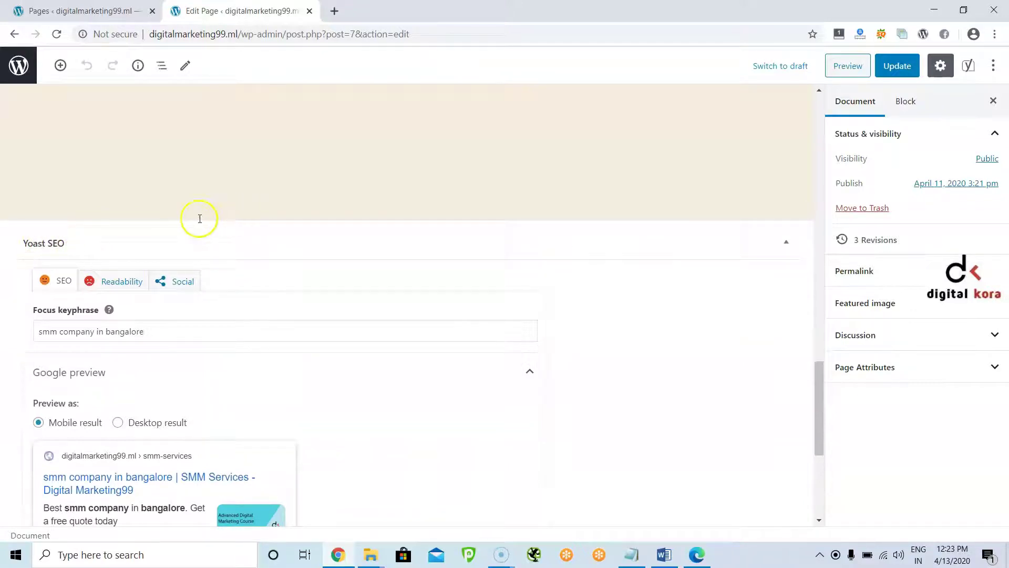
pyautogui.scroll(-3, 155, 218)
pyautogui.scroll(-3, 147, 283)
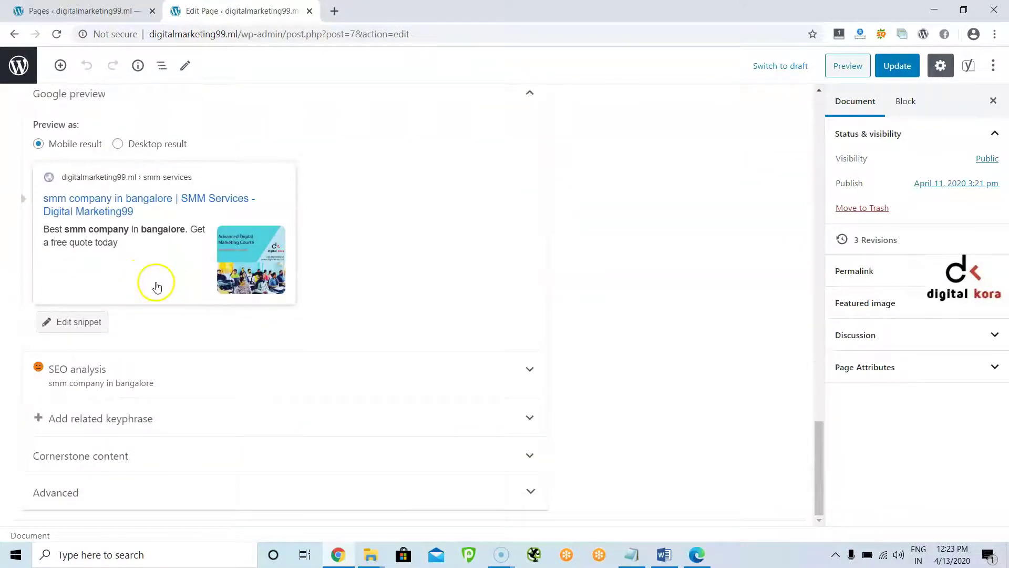
# Open the snippet editor under the Google preview, collapsing and re-expanding the Yoast SEO section along the way
pyautogui.click(97, 324)
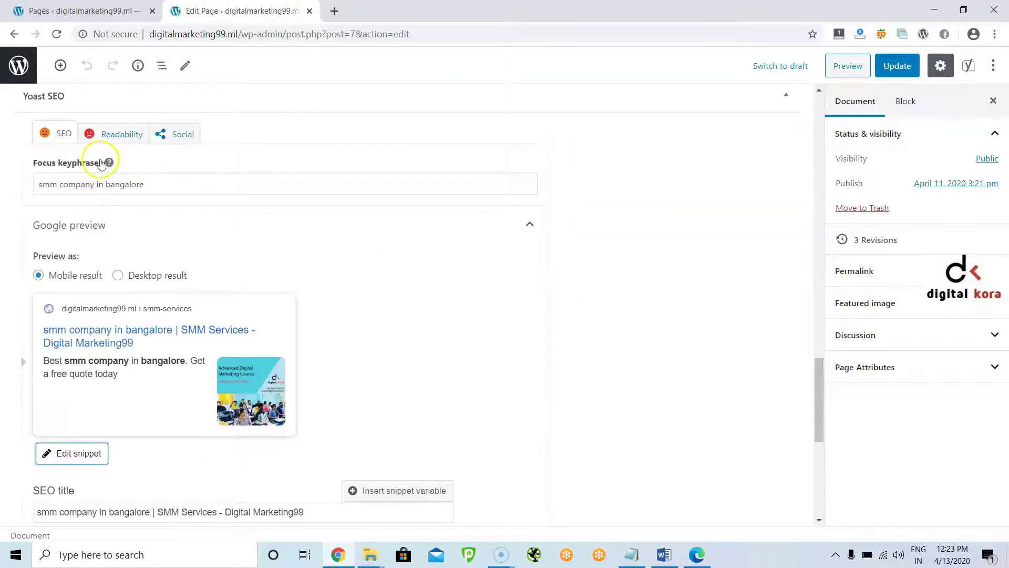
pyautogui.scroll(1, 96, 149)
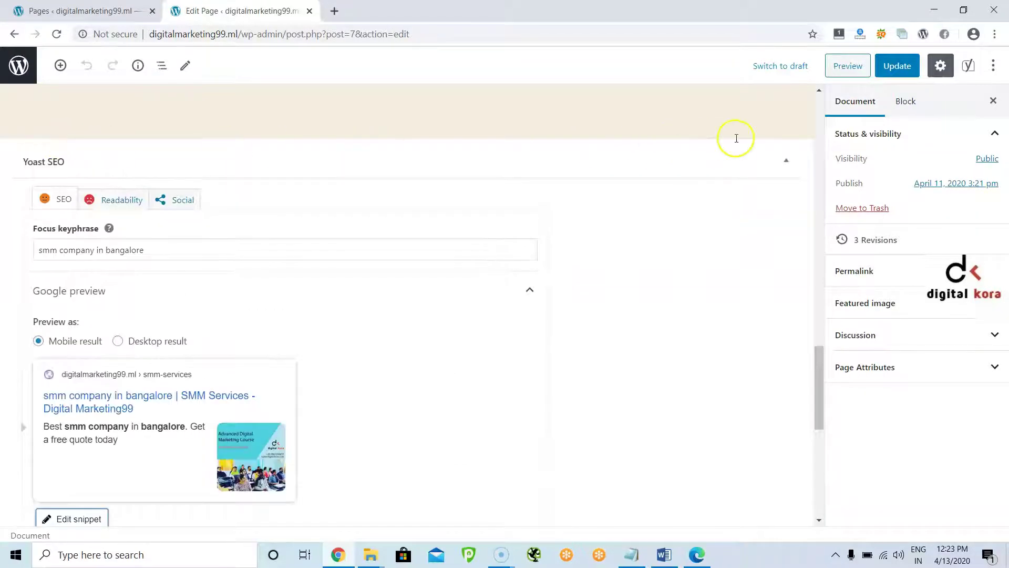
pyautogui.click(785, 160)
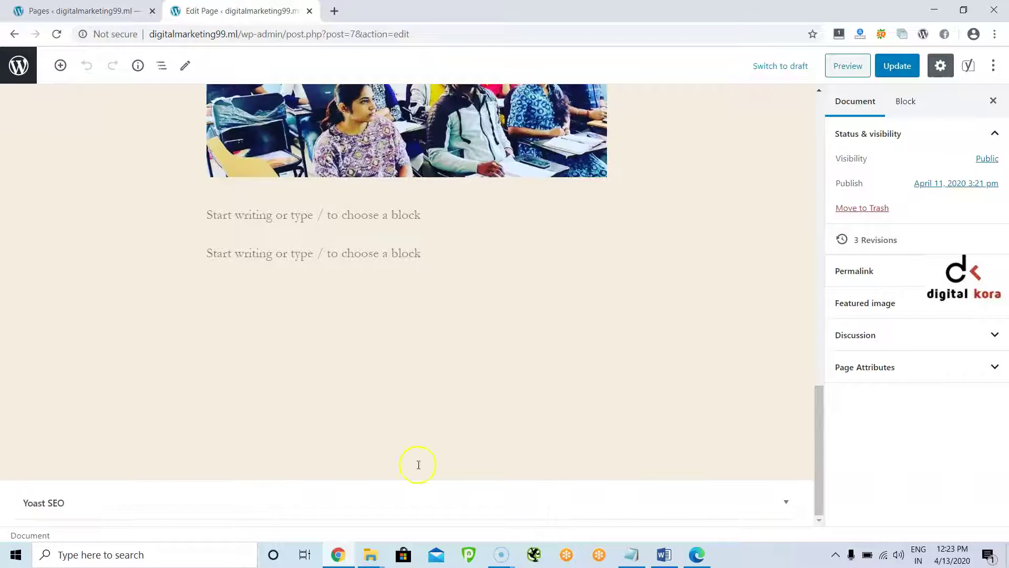
pyautogui.click(790, 505)
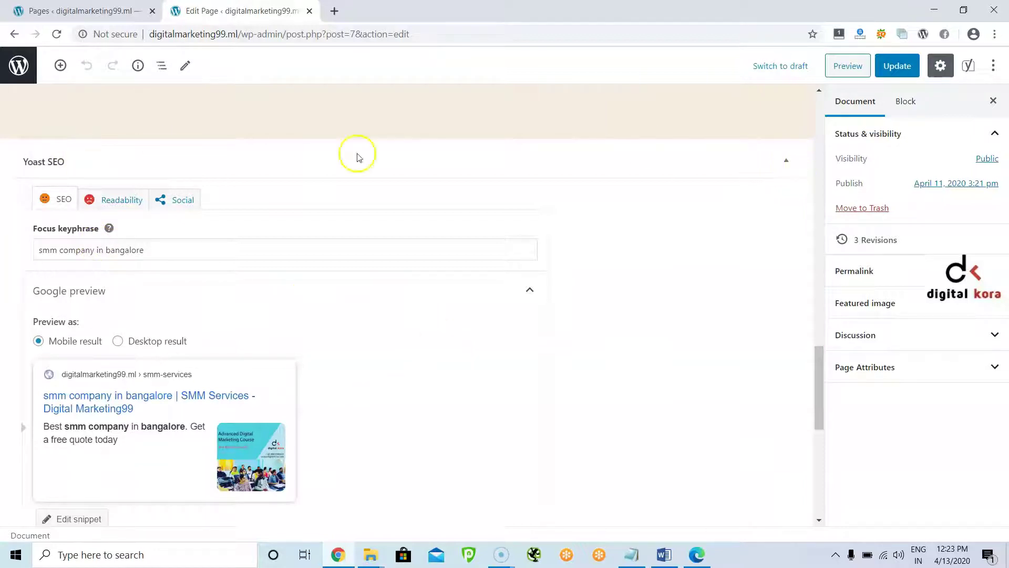
pyautogui.scroll(-5, 191, 300)
pyautogui.click(74, 257)
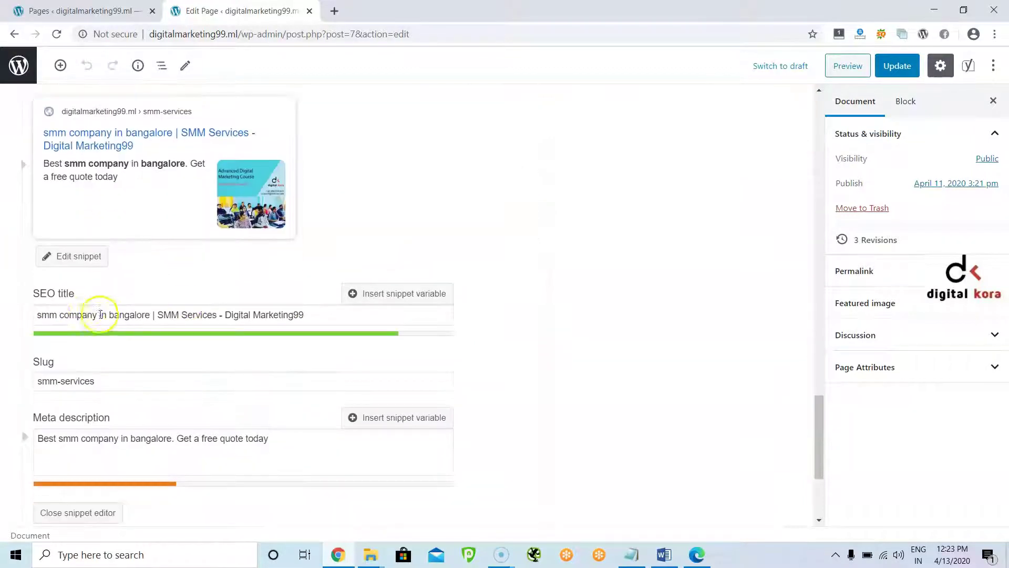
pyautogui.click(74, 257)
pyautogui.click(74, 320)
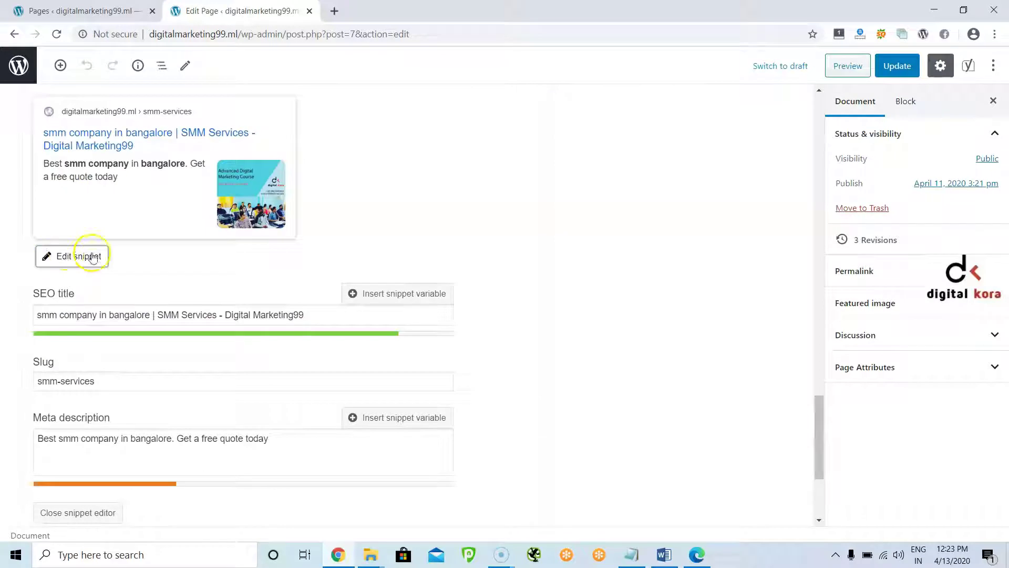
pyautogui.scroll(-3, 295, 231)
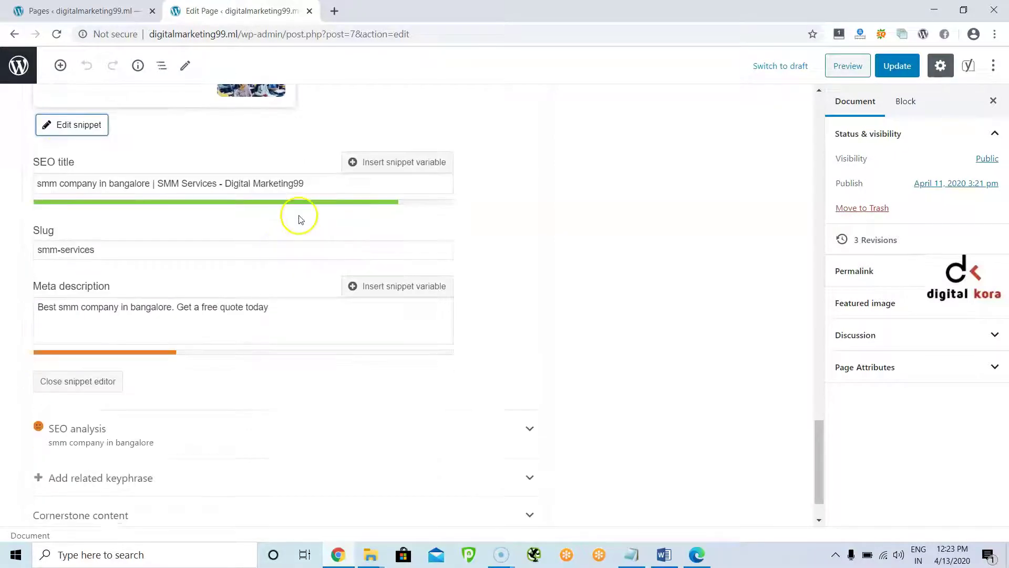
# Capitalize the first word of the SEO title so it begins with "SMM company in bangalore"
pyautogui.moveTo(310, 184); pyautogui.dragTo(34, 182)
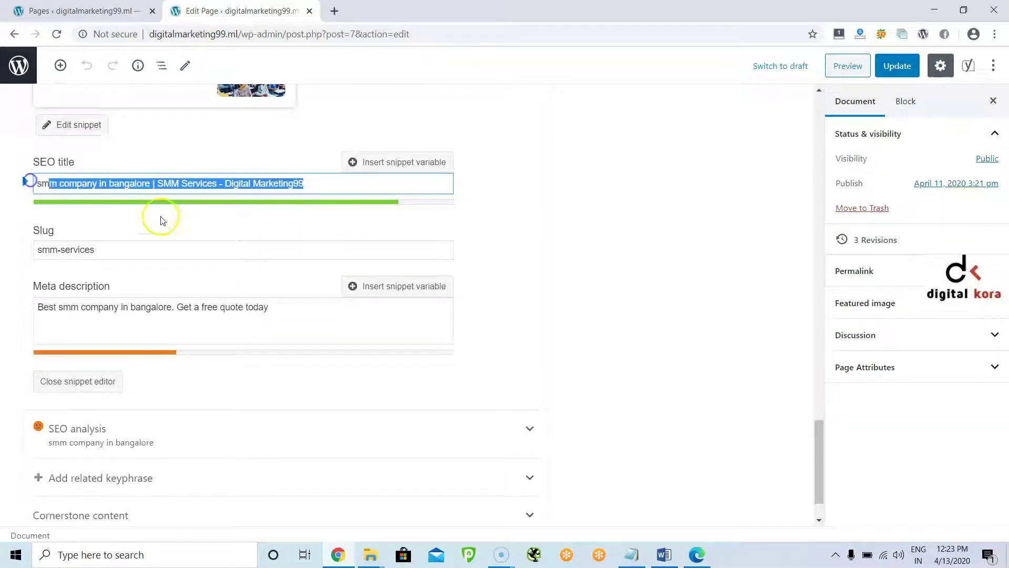
pyautogui.scroll(1, 93, 254)
pyautogui.moveTo(56, 250); pyautogui.dragTo(28, 247)
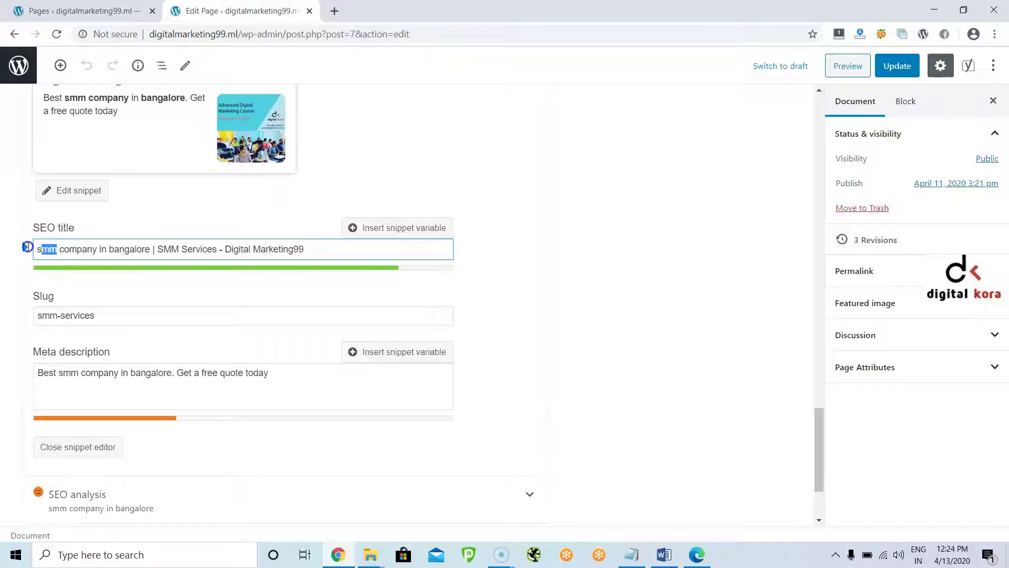
pyautogui.press('BackSpace')
pyautogui.press('BackSpace')
pyautogui.press('Delete')
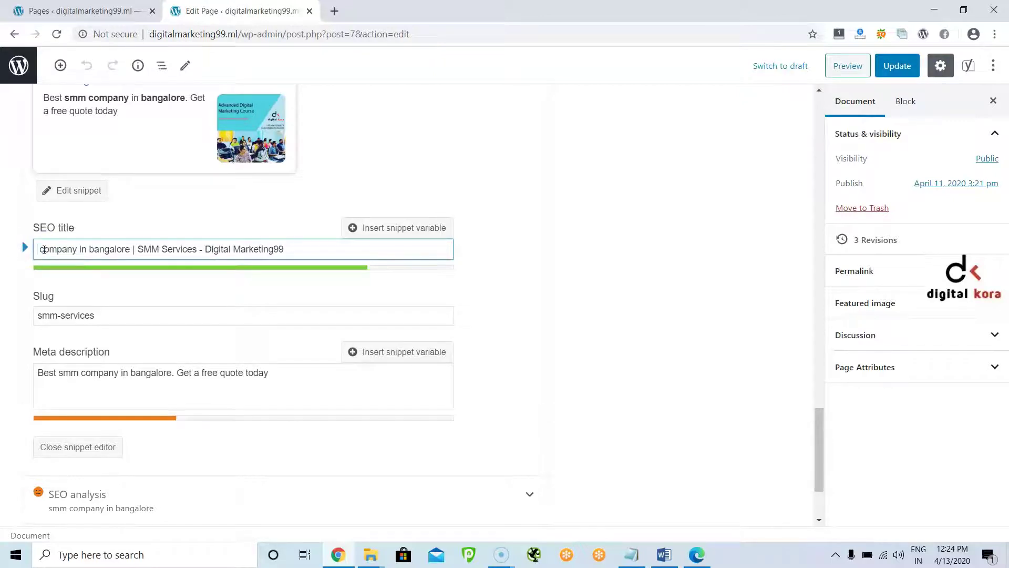
pyautogui.write('SMM')
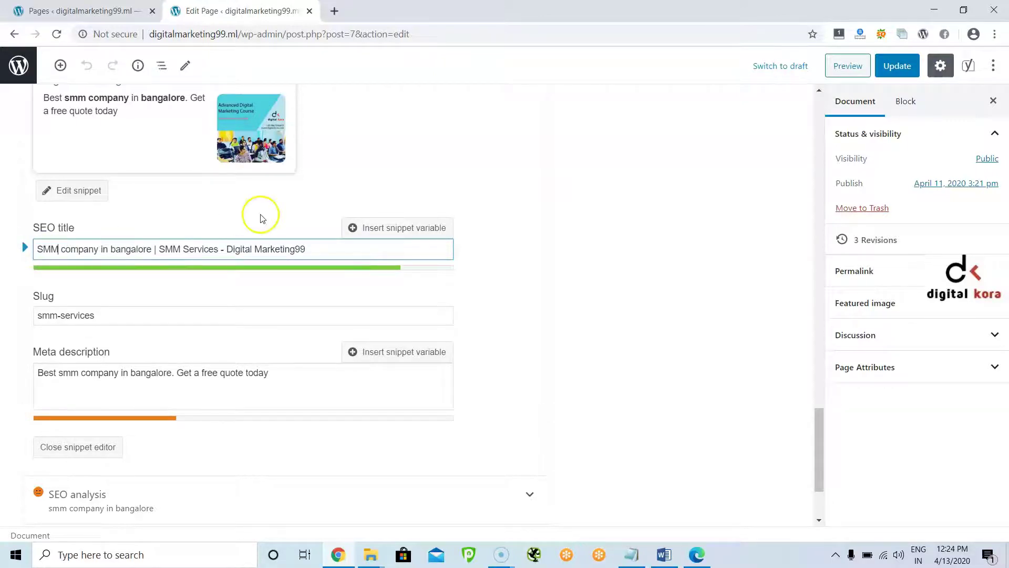
# Review the SEO title against the Google preview and highlight its "Digital Marketing99" part
pyautogui.scroll(3, 383, 353)
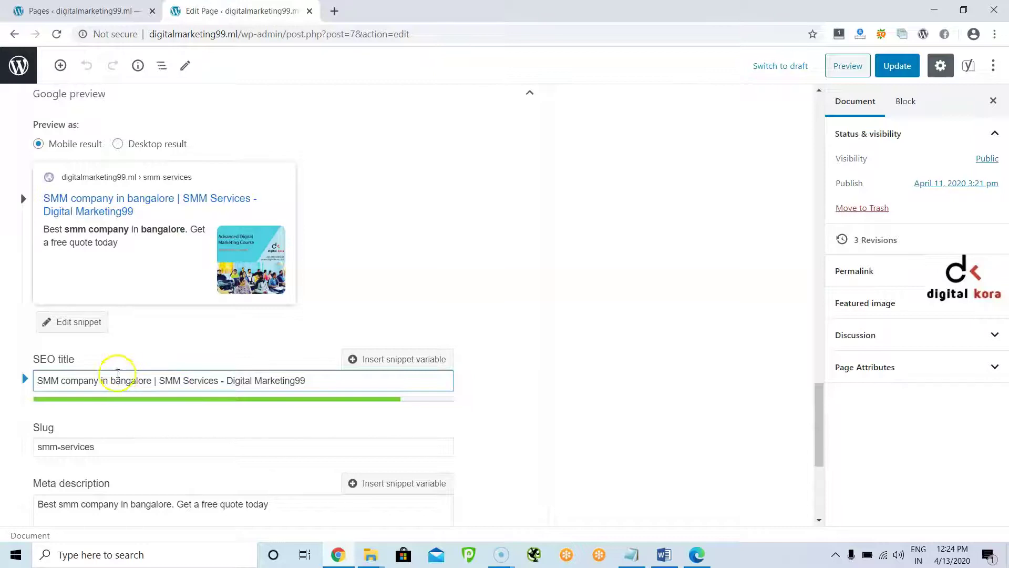
pyautogui.click(173, 379)
pyautogui.moveTo(254, 380); pyautogui.dragTo(328, 379)
pyautogui.click(234, 383)
pyautogui.moveTo(227, 380); pyautogui.dragTo(311, 381)
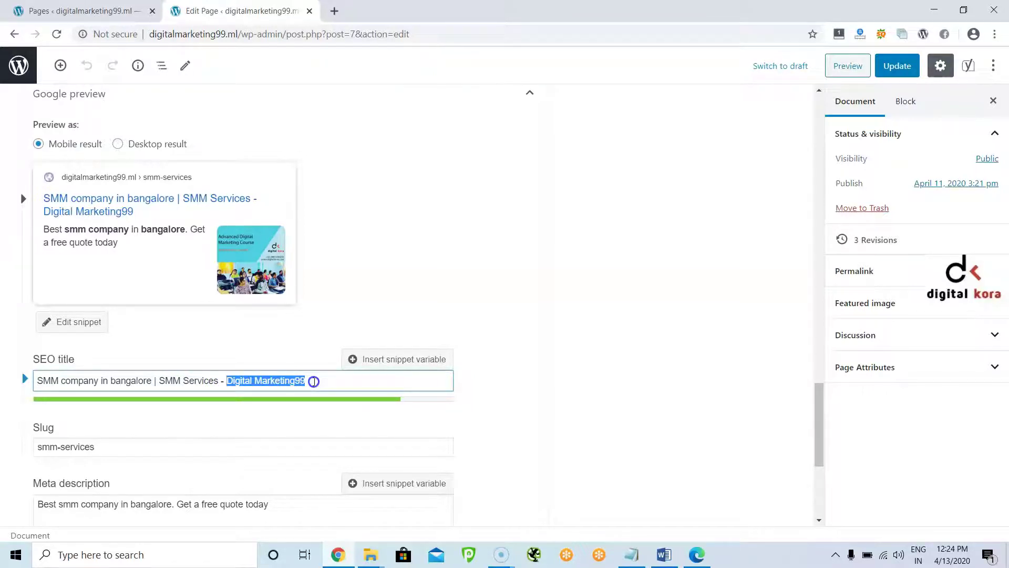
# Compare the end of the SEO title and the meta description with the mobile Google preview
pyautogui.moveTo(219, 380); pyautogui.dragTo(240, 380)
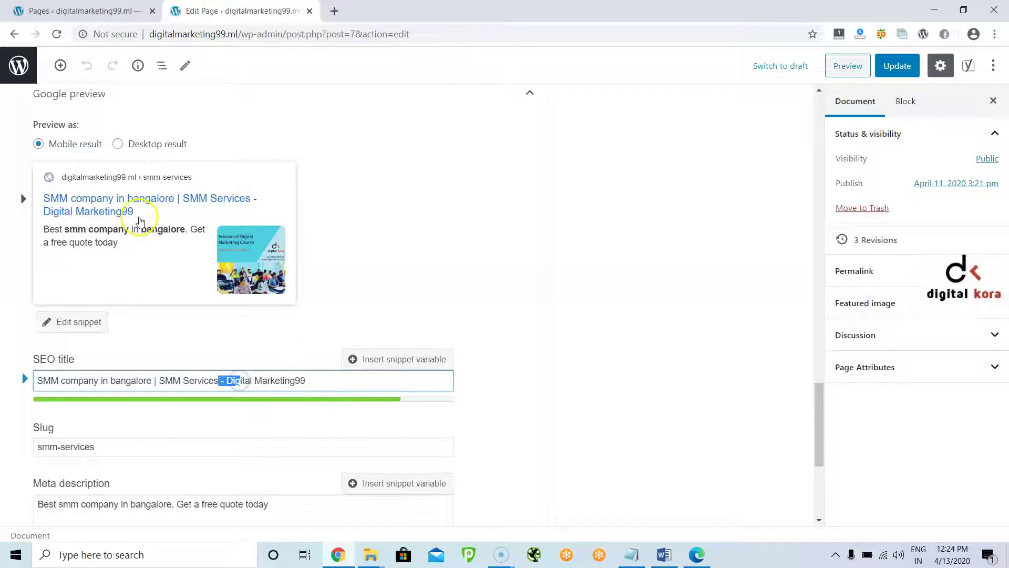
pyautogui.scroll(-1, 153, 295)
pyautogui.click(96, 436)
pyautogui.click(128, 431)
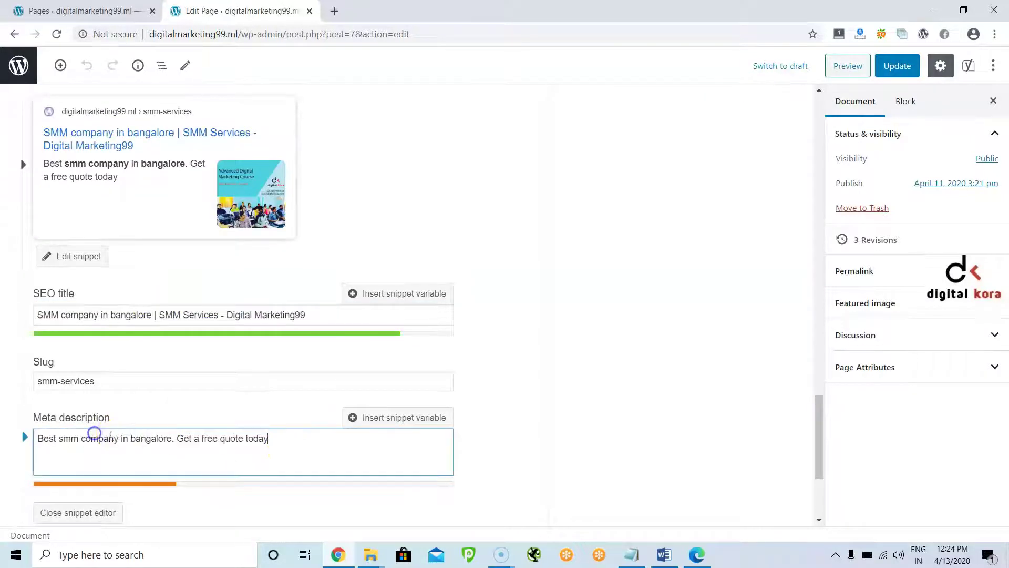
pyautogui.scroll(5, 112, 198)
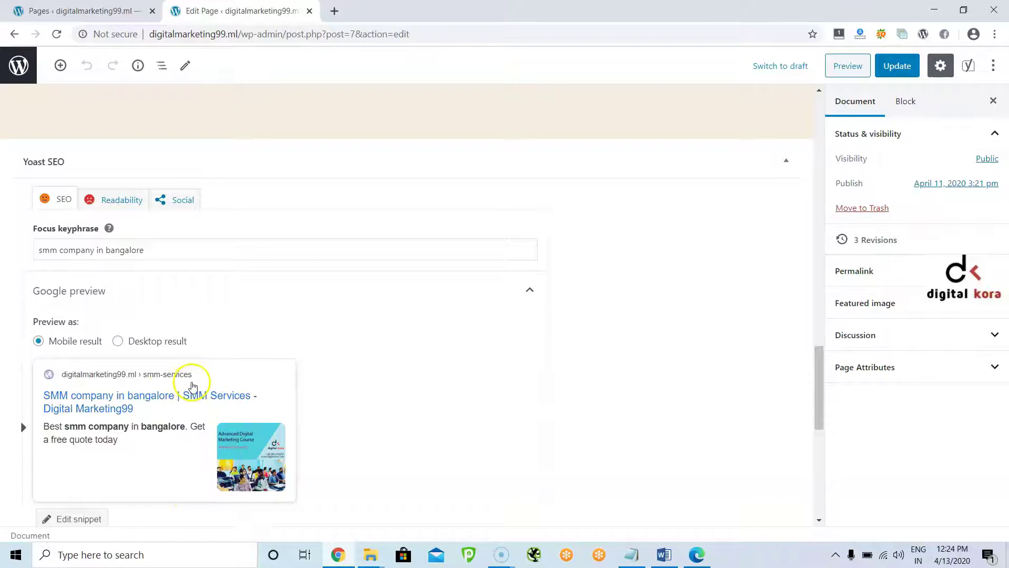
# Switch the Google preview to the desktop result and compare it with the SEO title, slug and meta description
pyautogui.scroll(-3, 192, 386)
pyautogui.click(117, 209)
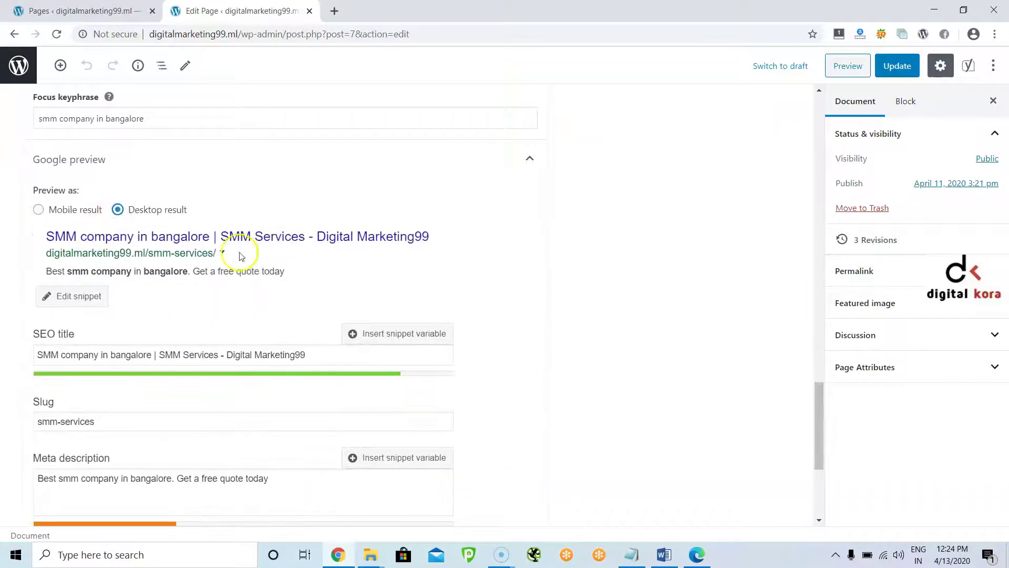
pyautogui.scroll(-3, 244, 326)
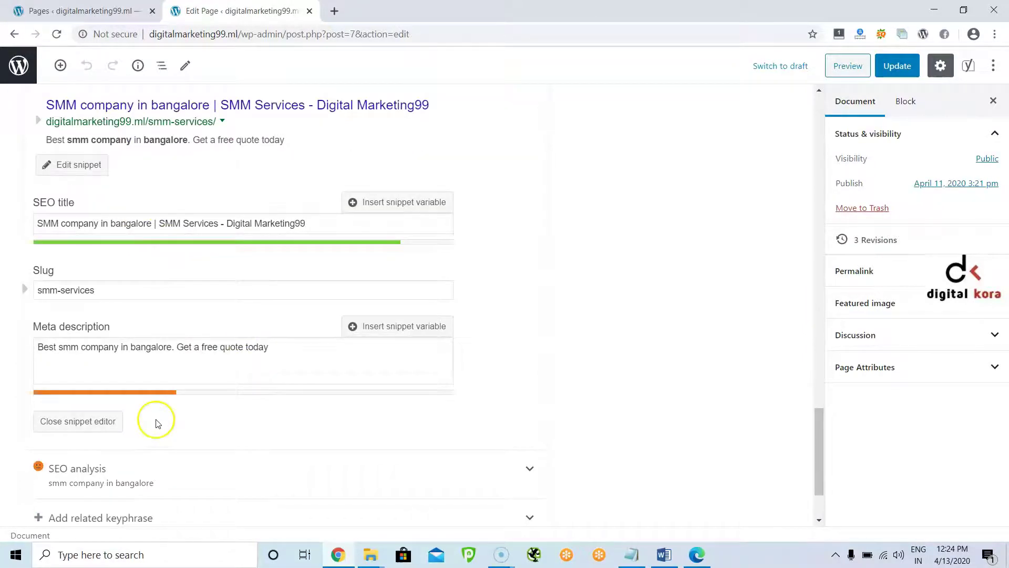
pyautogui.scroll(4, 158, 423)
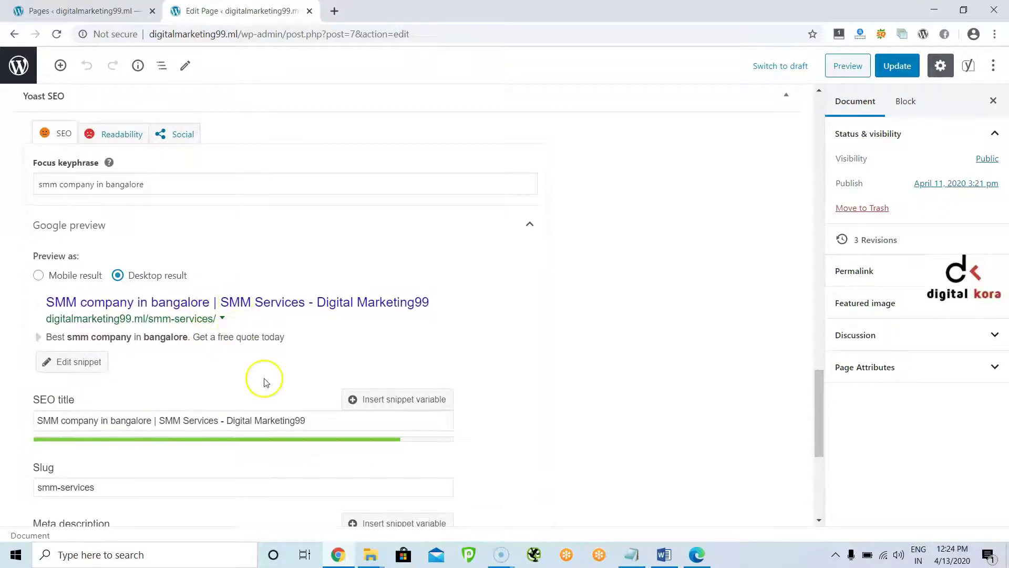
pyautogui.scroll(-5, 264, 379)
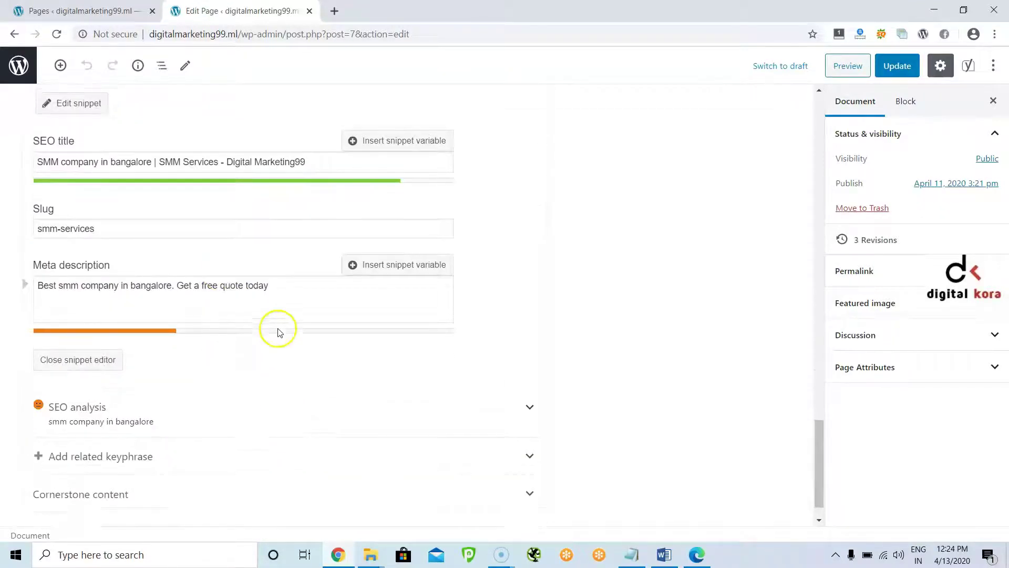
pyautogui.scroll(1, 315, 315)
pyautogui.scroll(2, 284, 236)
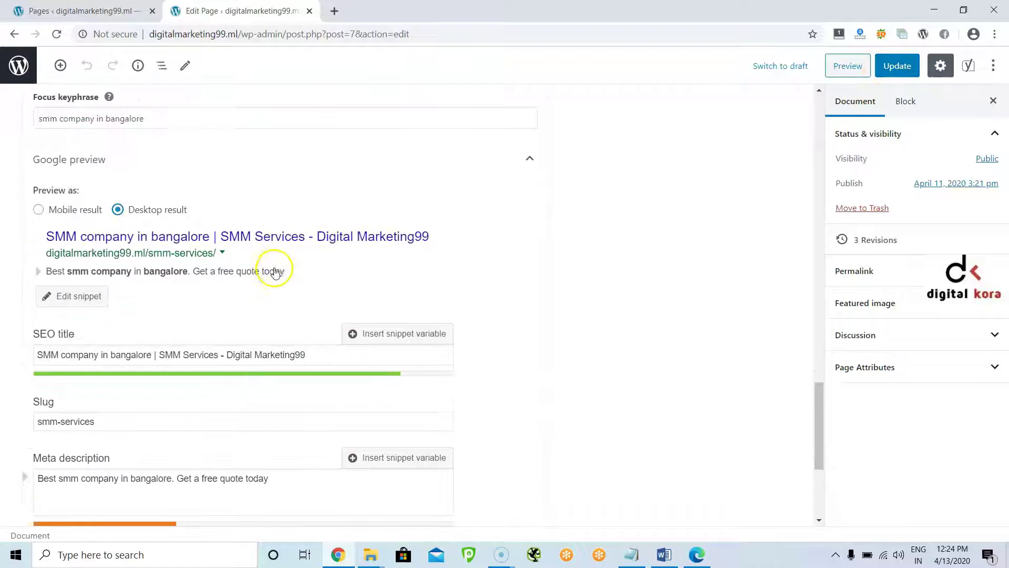
pyautogui.scroll(2, 275, 273)
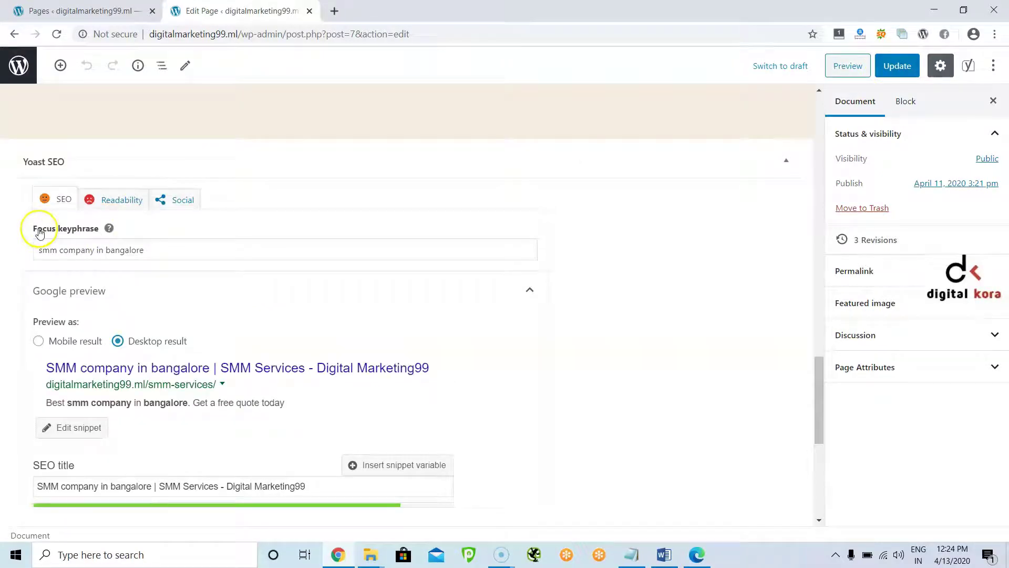
# Examine the focus keyphrase "smm company in bangalore" and its use in the Google preview's title and description
pyautogui.moveTo(35, 233); pyautogui.dragTo(85, 235)
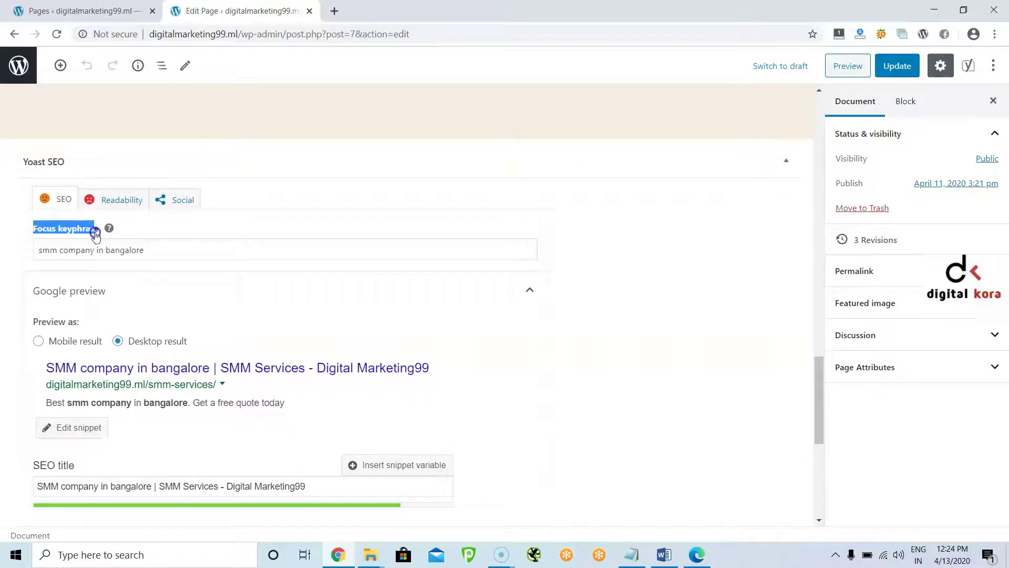
pyautogui.moveTo(156, 256); pyautogui.dragTo(30, 246)
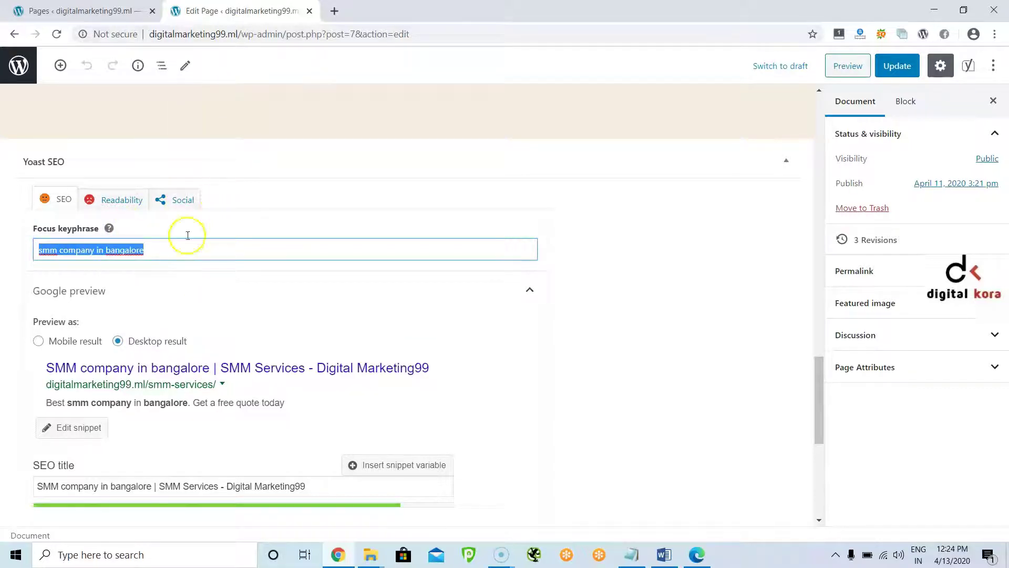
pyautogui.click(161, 250)
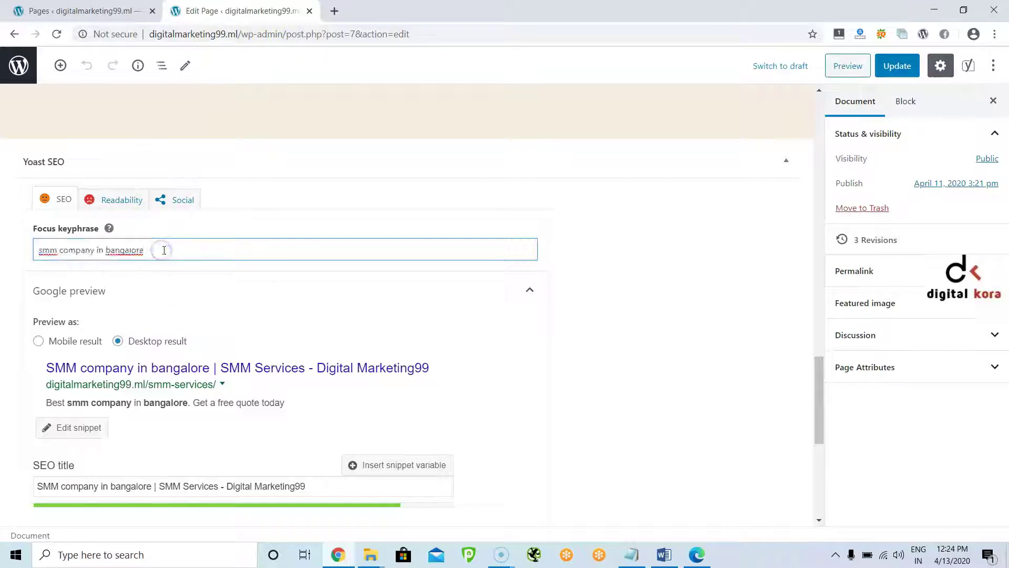
pyautogui.moveTo(164, 250); pyautogui.dragTo(32, 249)
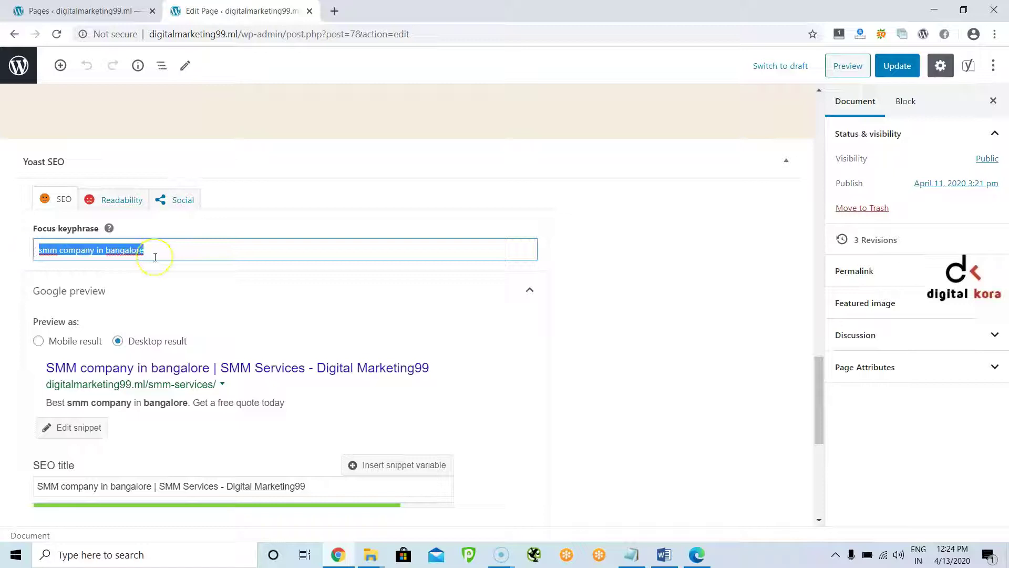
pyautogui.scroll(-2, 565, 299)
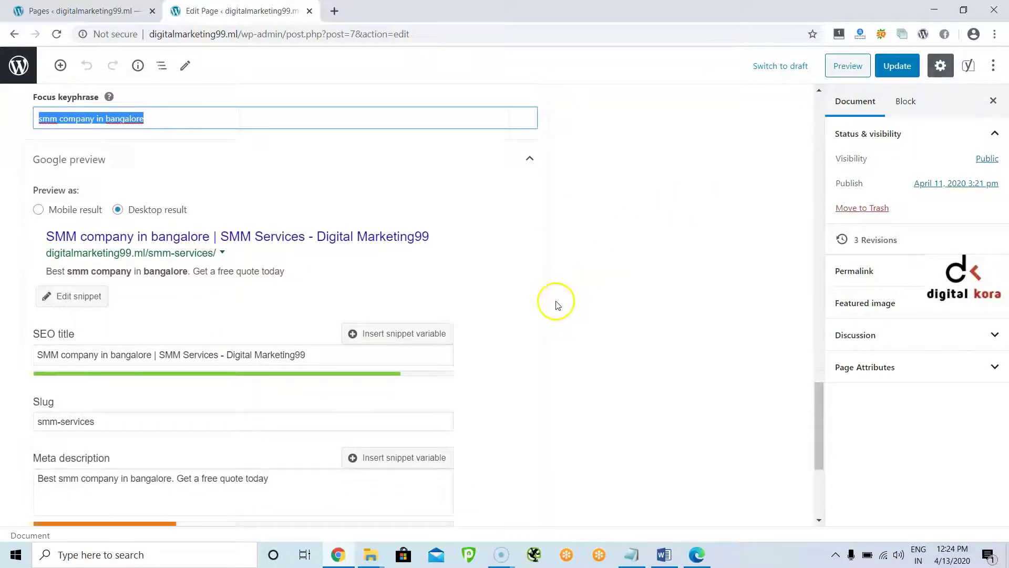
pyautogui.scroll(1, 546, 286)
pyautogui.click(164, 179)
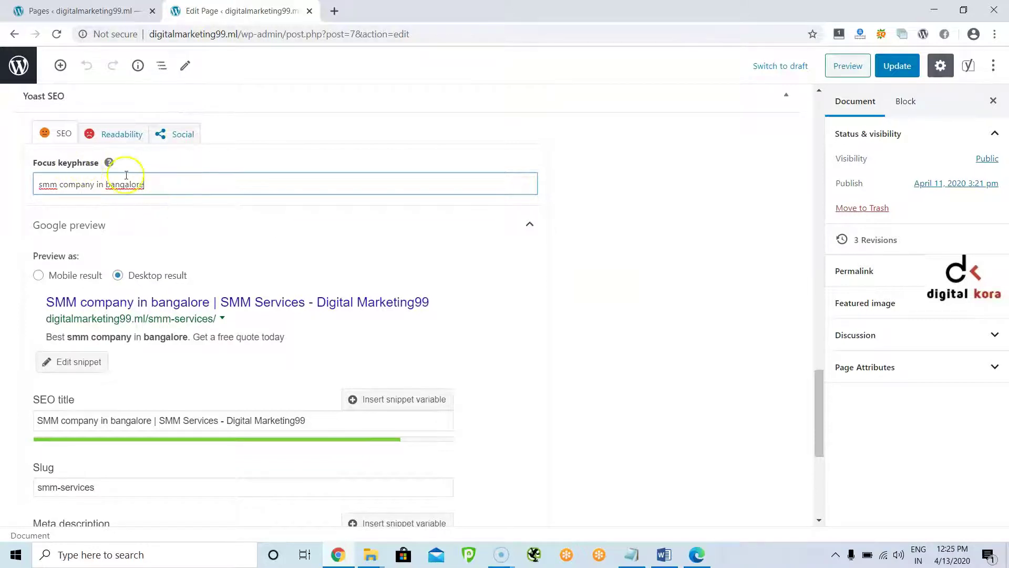
pyautogui.moveTo(161, 182); pyautogui.dragTo(30, 181)
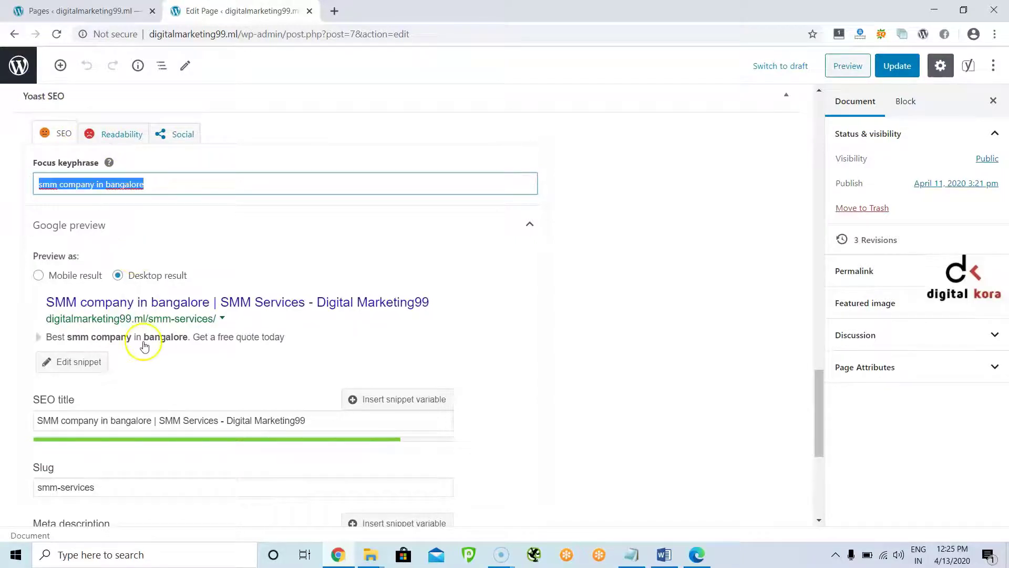
pyautogui.scroll(-1, 146, 342)
pyautogui.scroll(3, 154, 277)
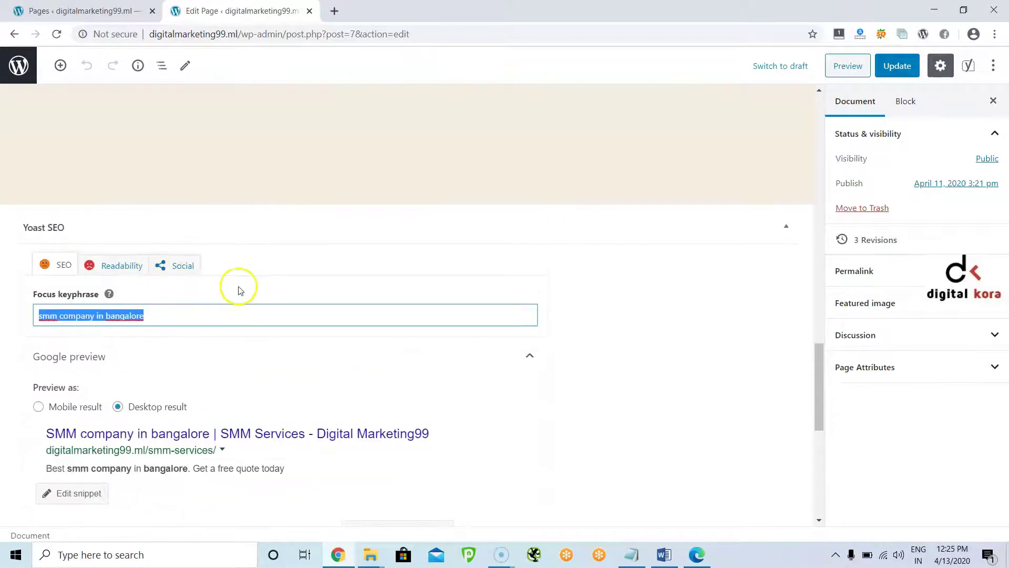
pyautogui.moveTo(150, 315); pyautogui.dragTo(94, 319)
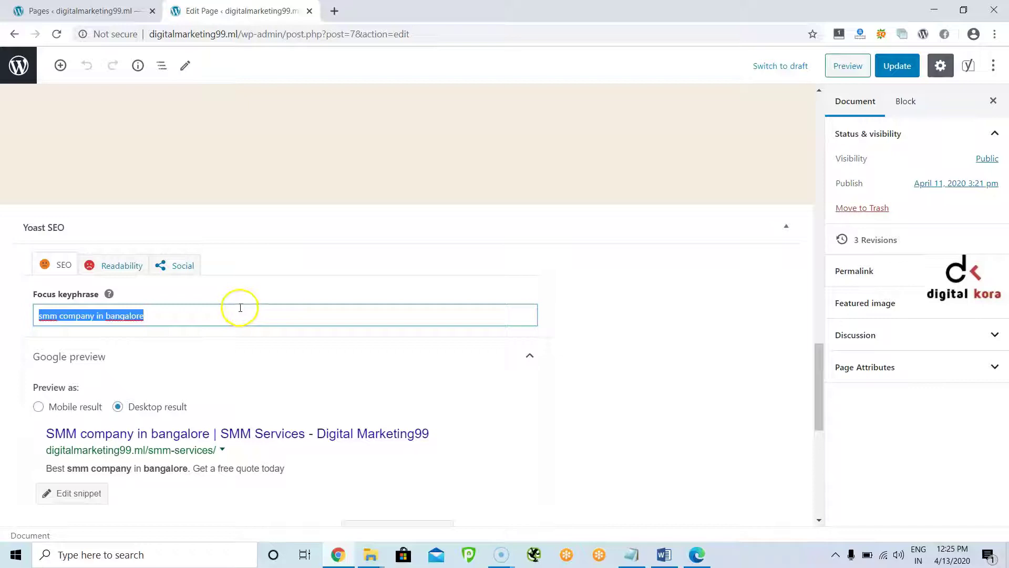
pyautogui.click(152, 312)
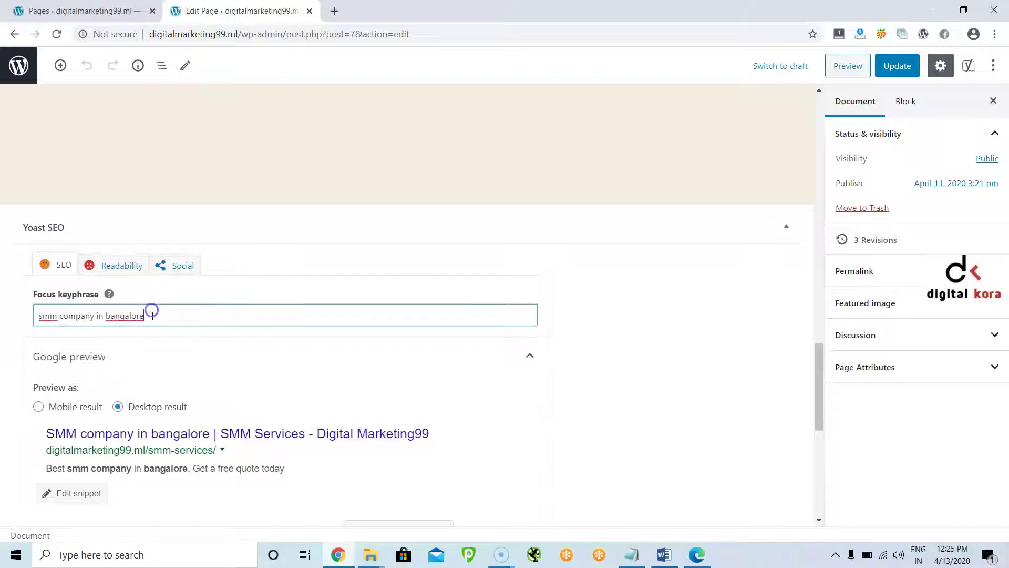
pyautogui.moveTo(152, 317); pyautogui.dragTo(46, 317)
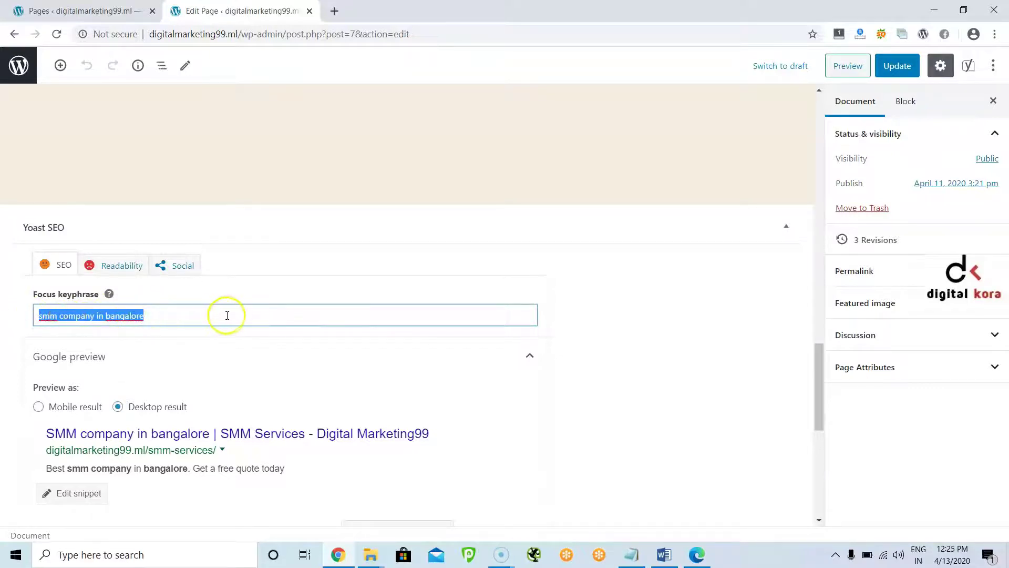
# Expand the SEO analysis for the focus keyphrase and review its problems, improvements and good results
pyautogui.scroll(-3, 224, 317)
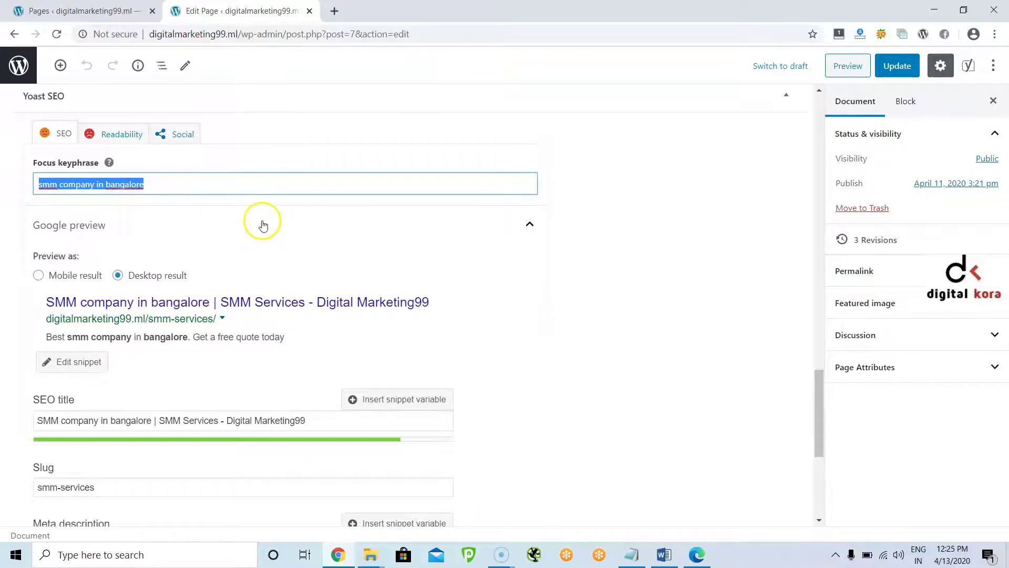
pyautogui.scroll(-5, 265, 253)
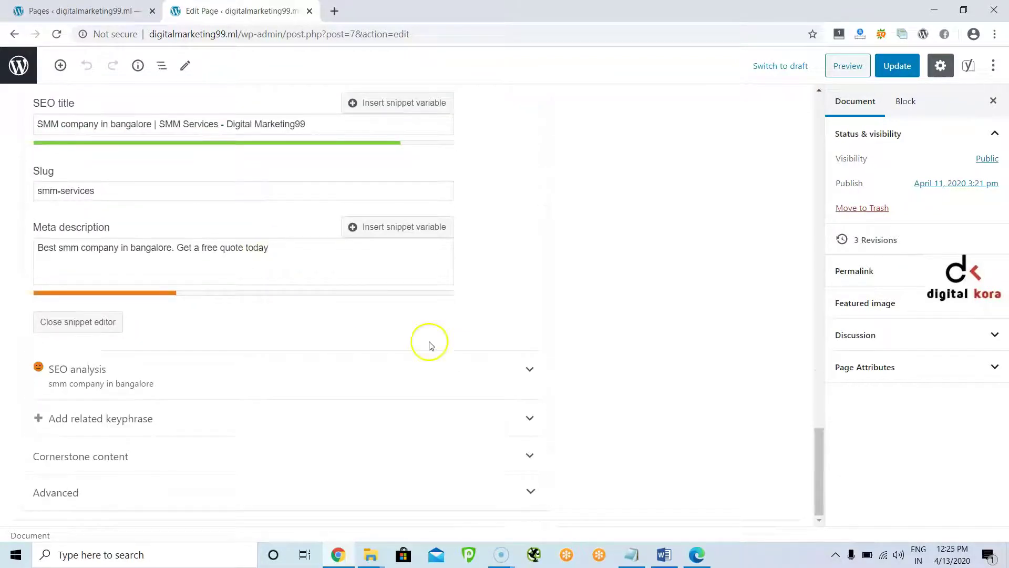
pyautogui.click(166, 373)
pyautogui.scroll(-3, 182, 368)
pyautogui.scroll(1, 182, 363)
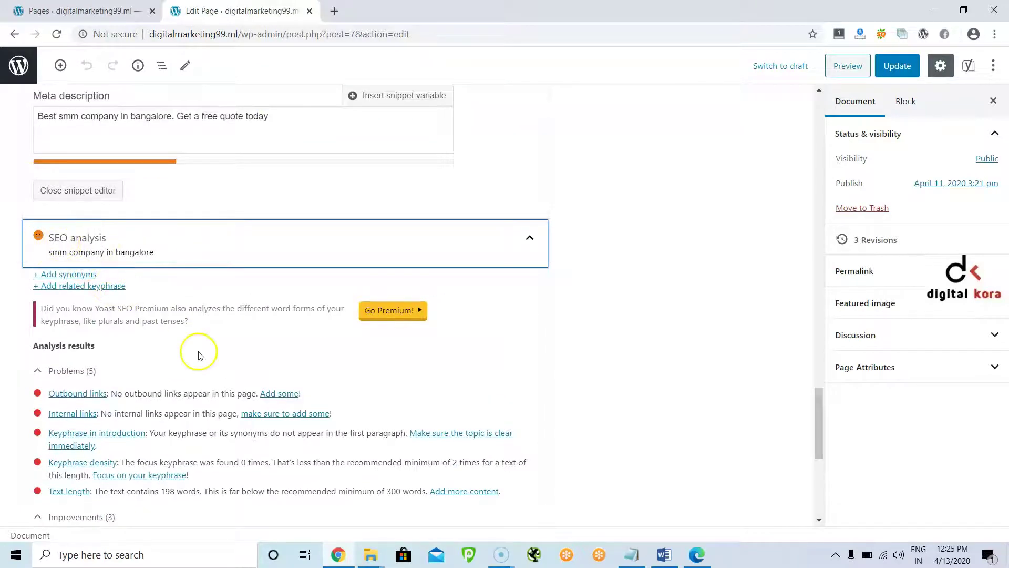
pyautogui.scroll(-4, 199, 355)
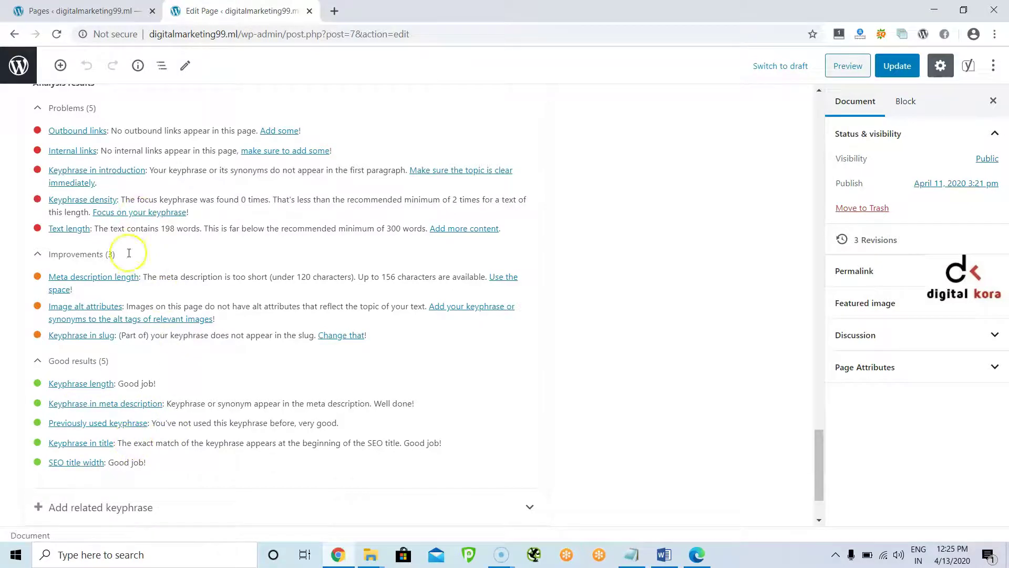
pyautogui.scroll(1, 108, 424)
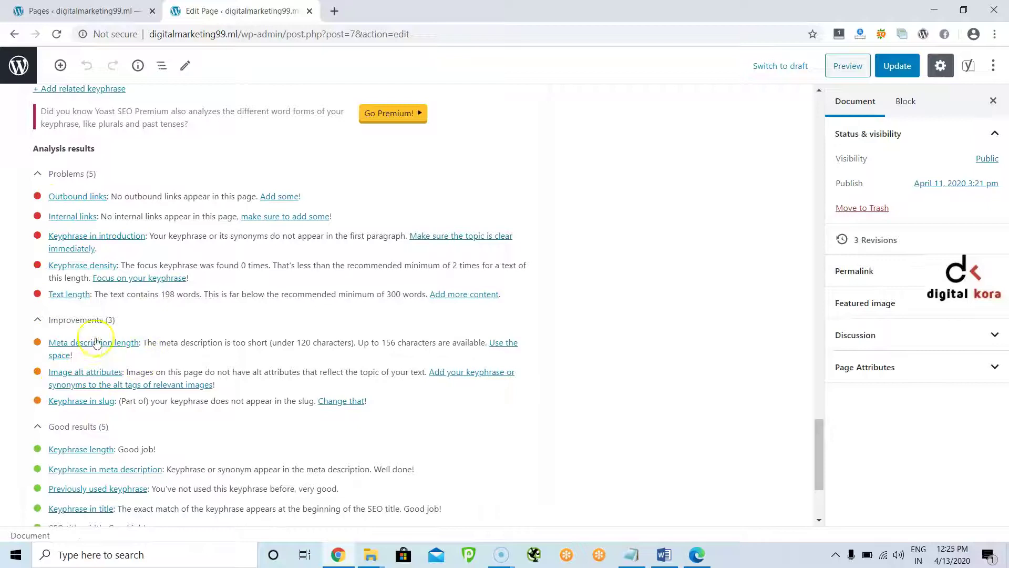
# Examine the meta description length and internal links findings in the SEO analysis, checking them against the snippet fields
pyautogui.moveTo(140, 344); pyautogui.dragTo(388, 349)
pyautogui.scroll(6, 368, 347)
pyautogui.tripleClick(298, 320)
pyautogui.scroll(-6, 135, 352)
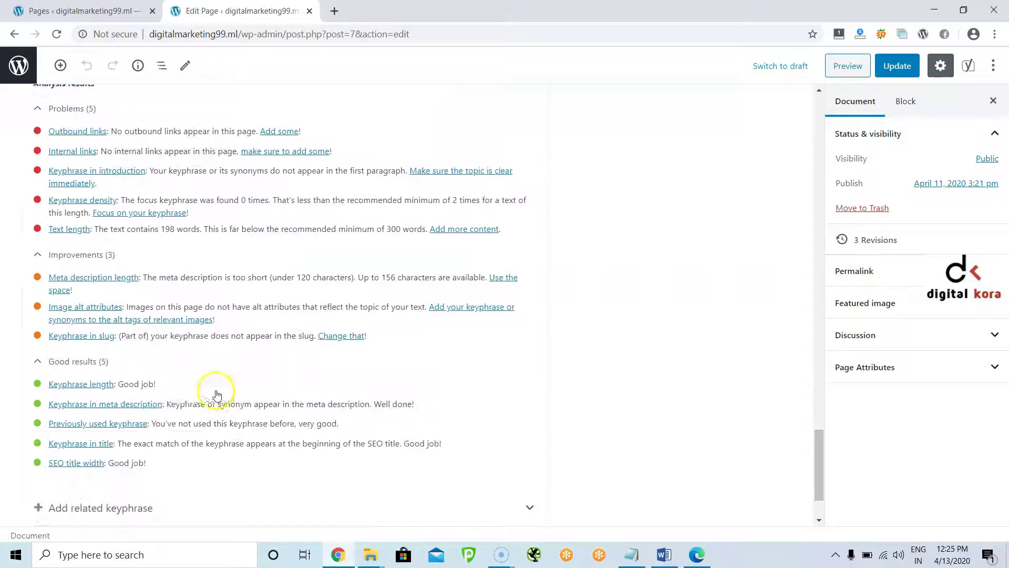
pyautogui.moveTo(163, 279); pyautogui.dragTo(416, 281)
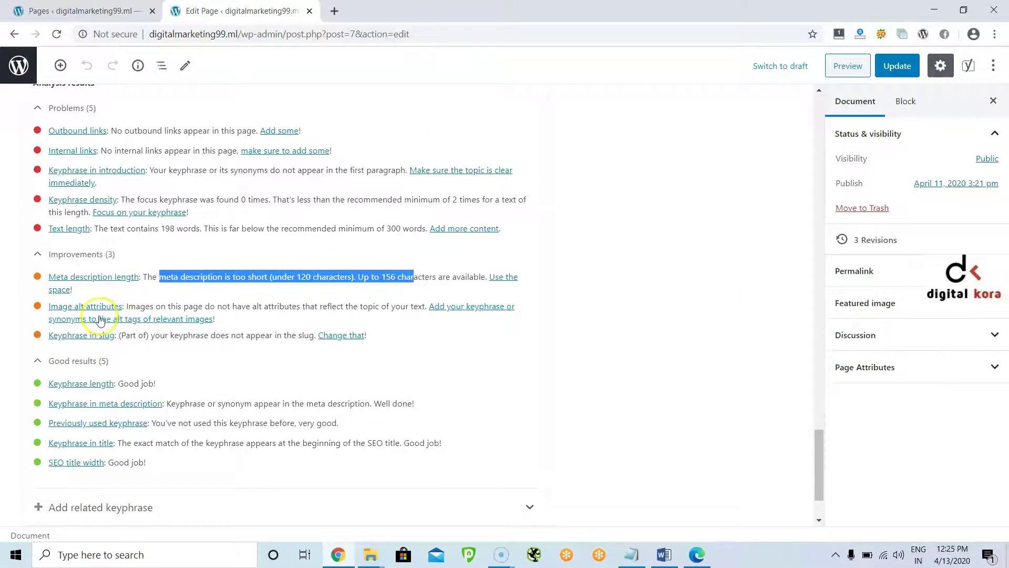
pyautogui.scroll(1, 141, 357)
pyautogui.moveTo(103, 219); pyautogui.dragTo(289, 219)
# Append "smm company in bangalore" to the end of the page paragraph that starts with "Vistas analysts formulate metrics"
pyautogui.scroll(15, 576, 392)
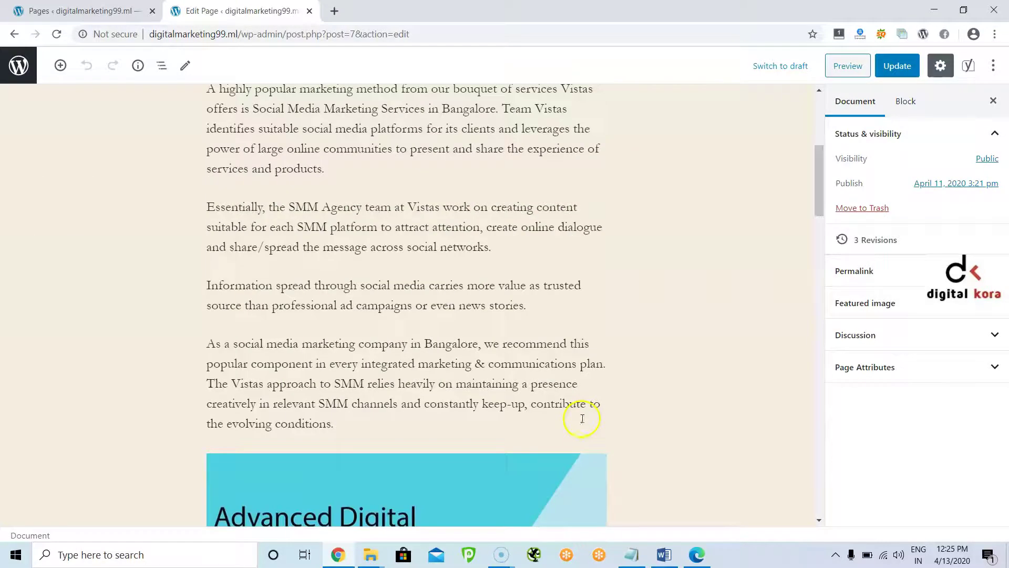
pyautogui.scroll(4, 582, 423)
pyautogui.click(457, 236)
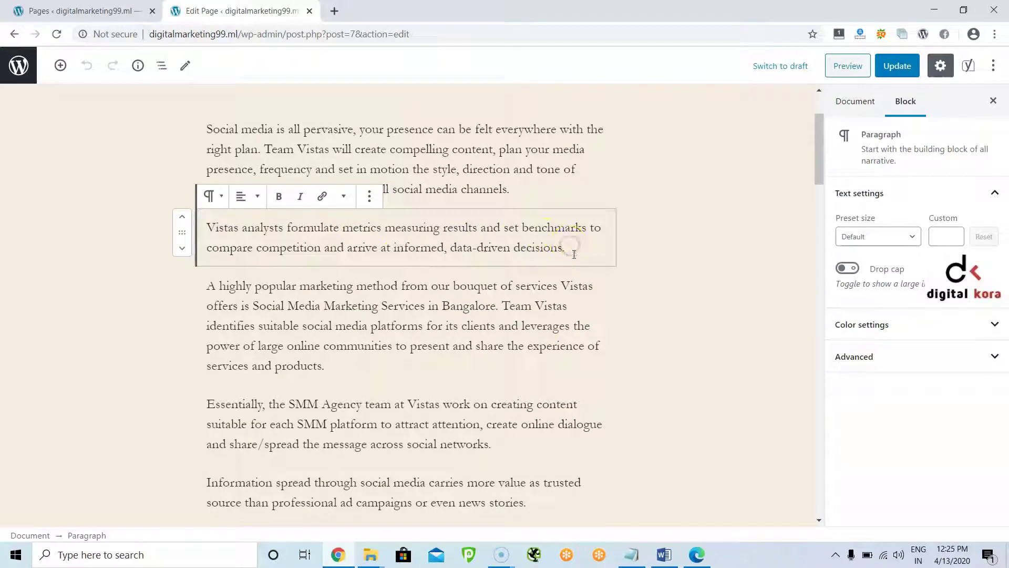
pyautogui.write('smm company')
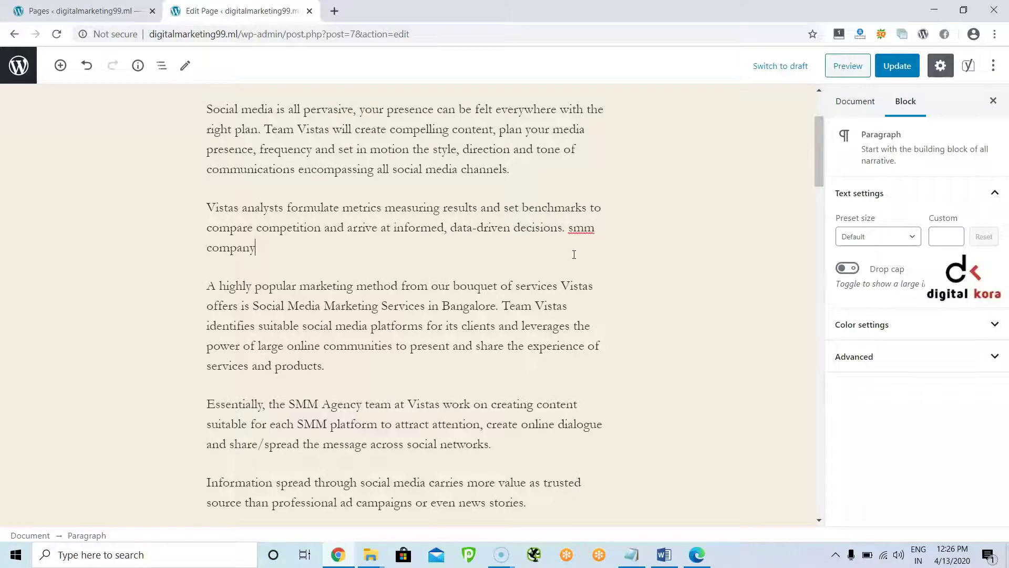
pyautogui.write(' in bangalore')
pyautogui.click(599, 240)
pyautogui.moveTo(585, 233); pyautogui.dragTo(595, 240)
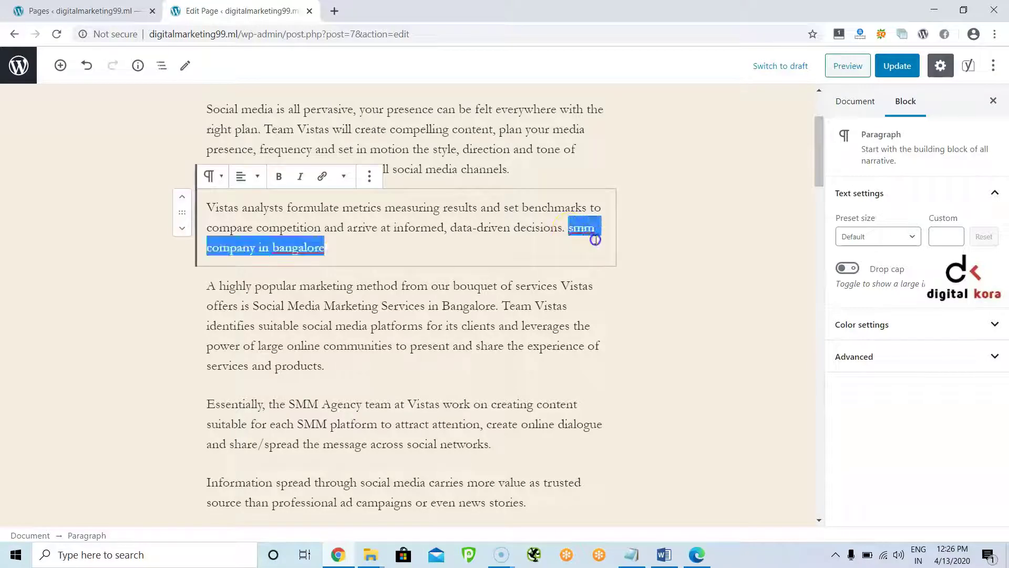
pyautogui.click(321, 177)
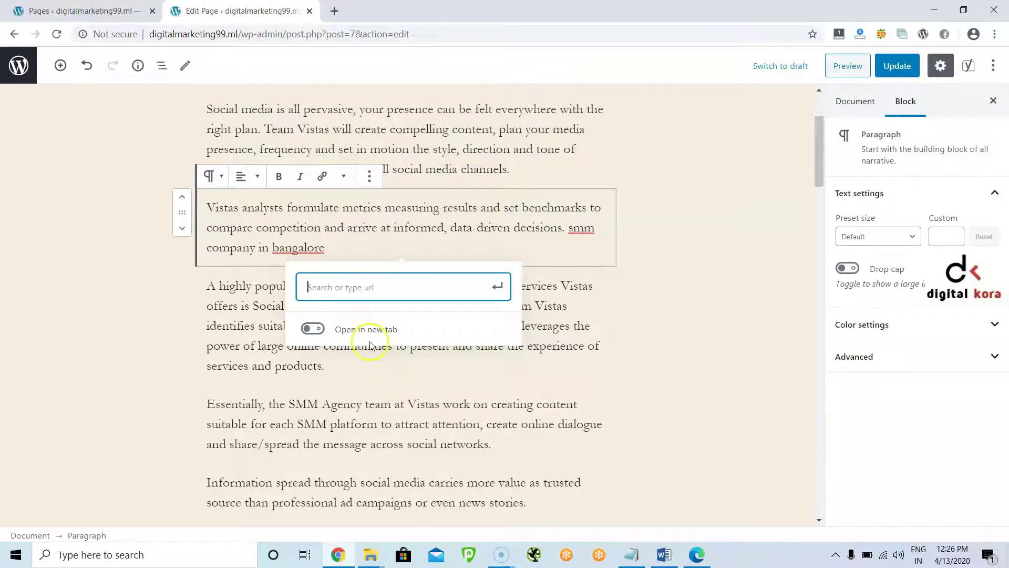
pyautogui.click(324, 286)
pyautogui.write('h')
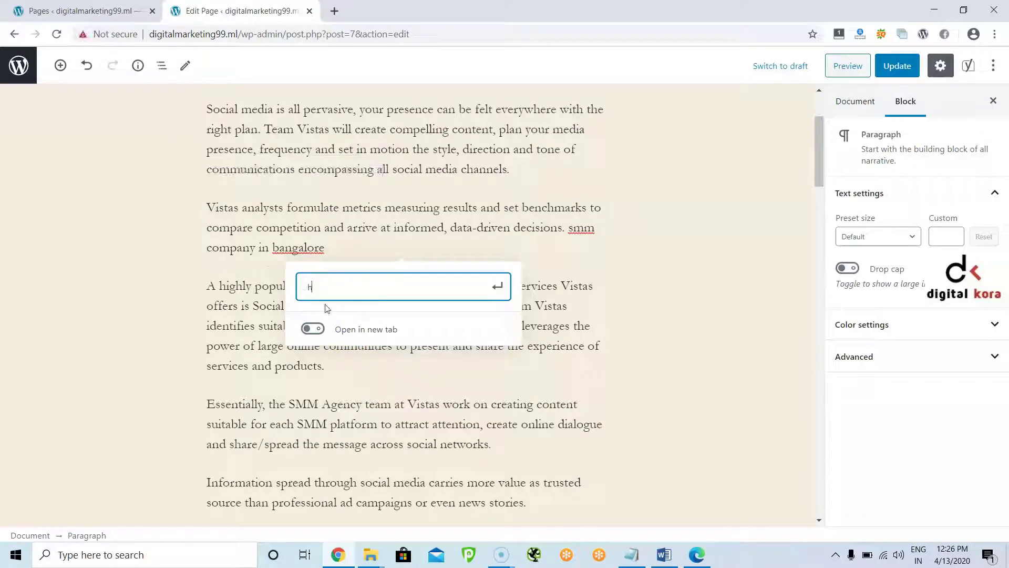
pyautogui.write('ttp://www')
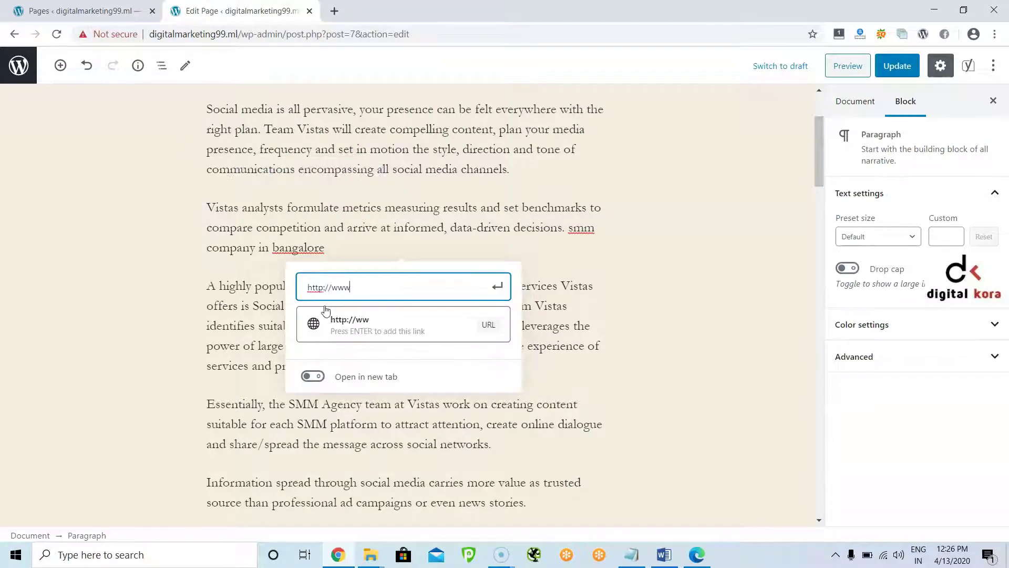
pyautogui.write('.digita')
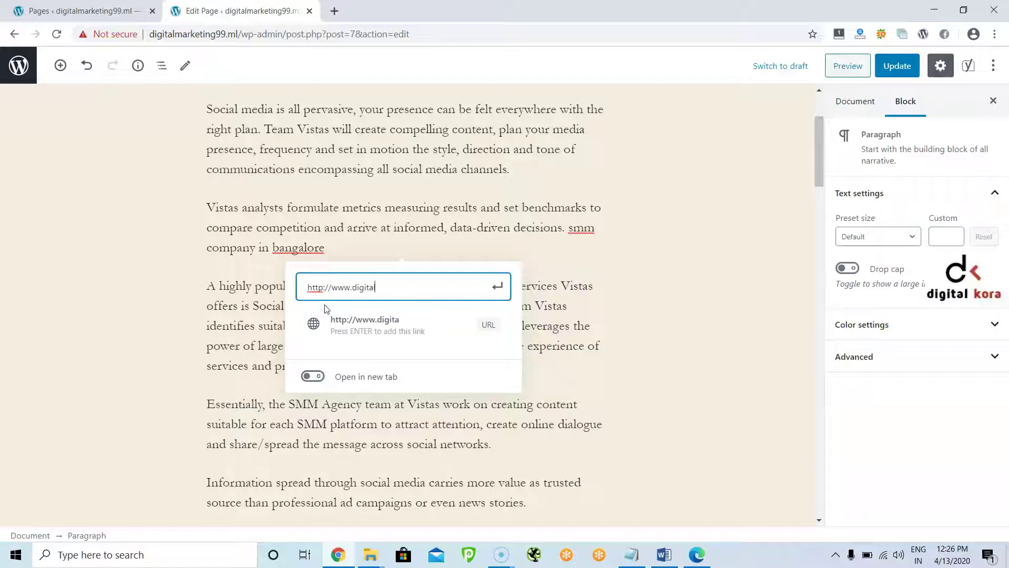
pyautogui.write('lmarketing')
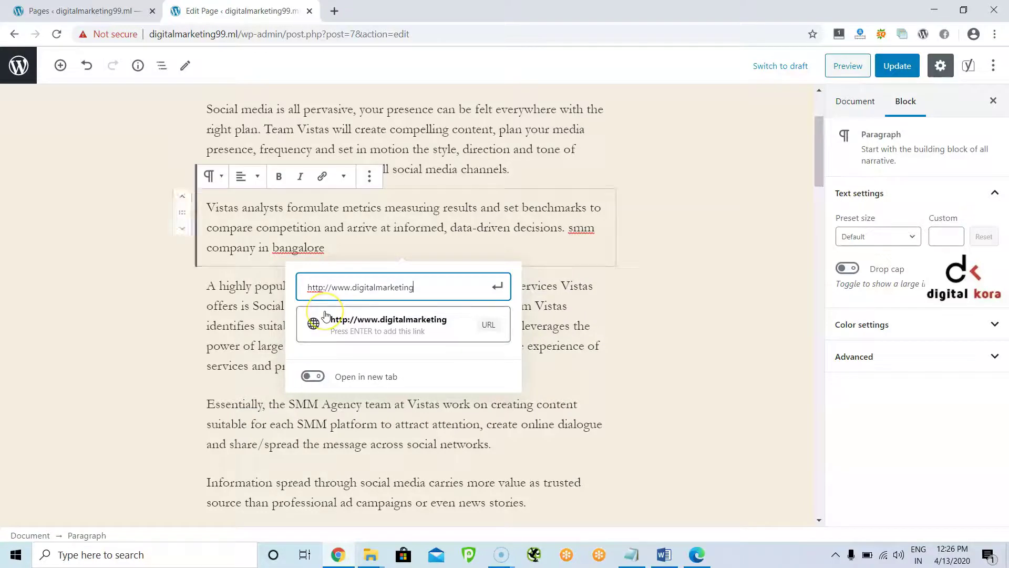
pyautogui.write('99.ml')
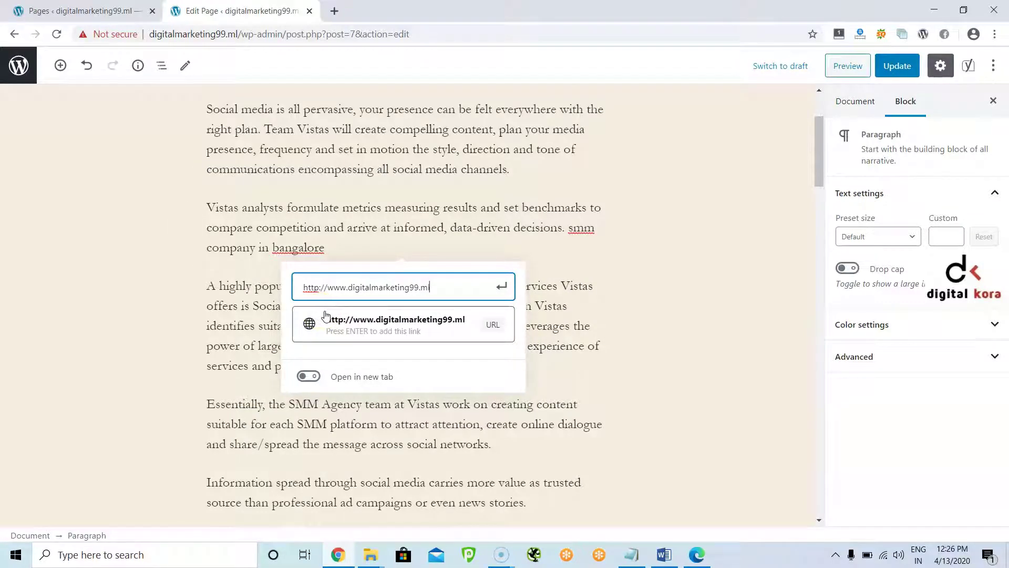
pyautogui.write('/sm')
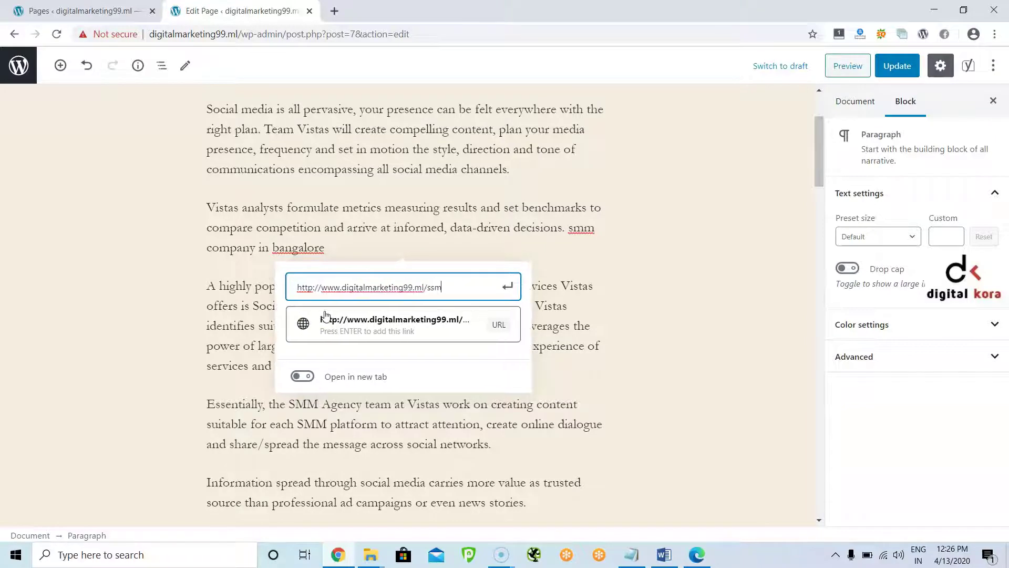
pyautogui.write('m-services')
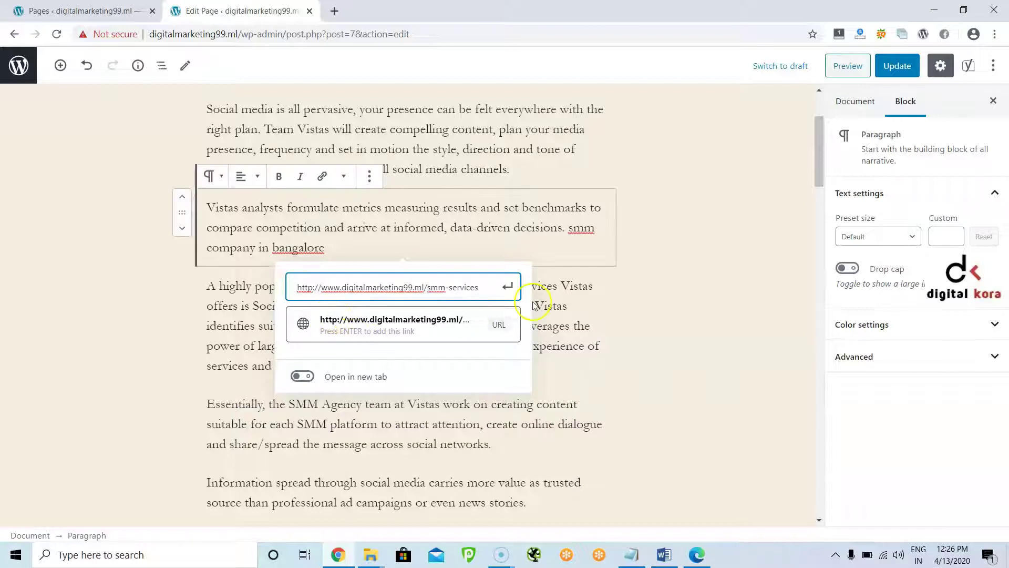
pyautogui.click(509, 288)
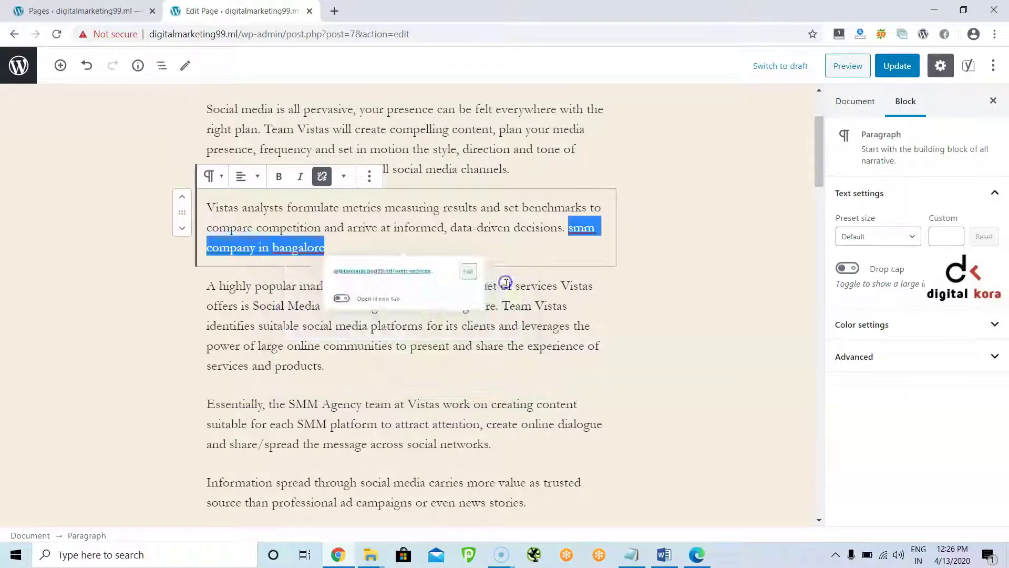
pyautogui.click(660, 266)
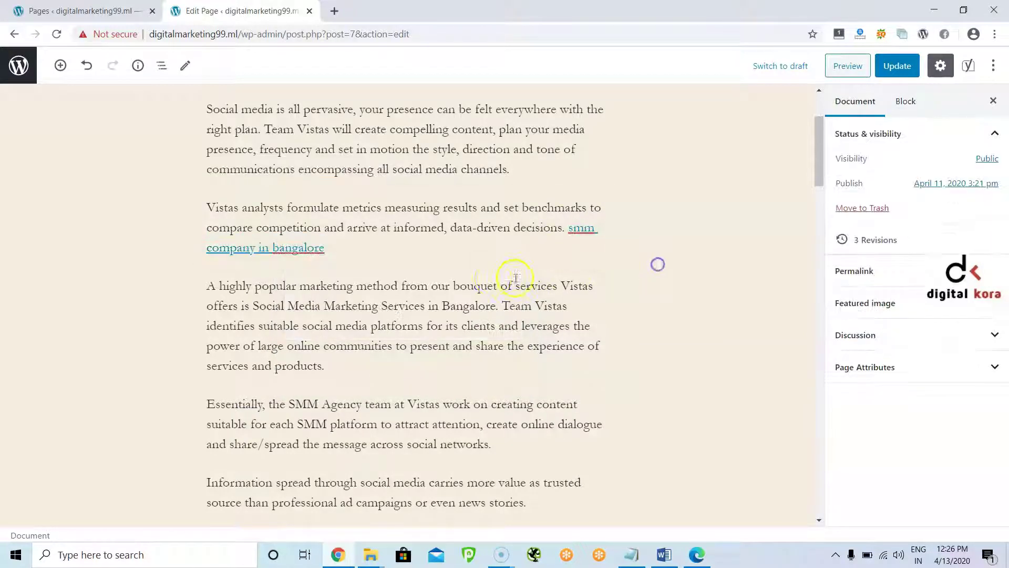
pyautogui.click(897, 66)
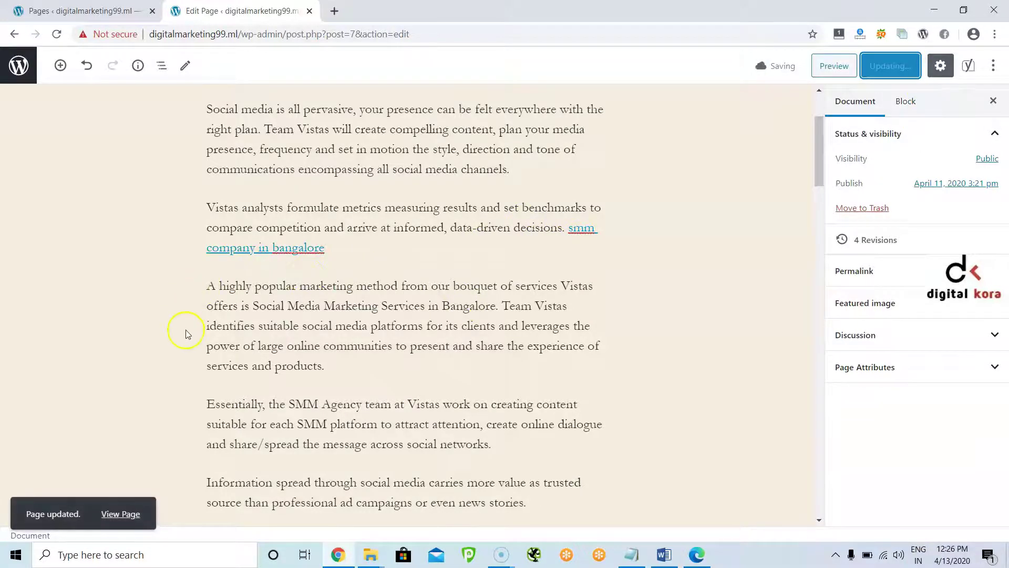
# Examine the keyphrase density and image alt attributes findings in the refreshed SEO analysis
pyautogui.scroll(-20, 186, 330)
pyautogui.scroll(-8, 186, 340)
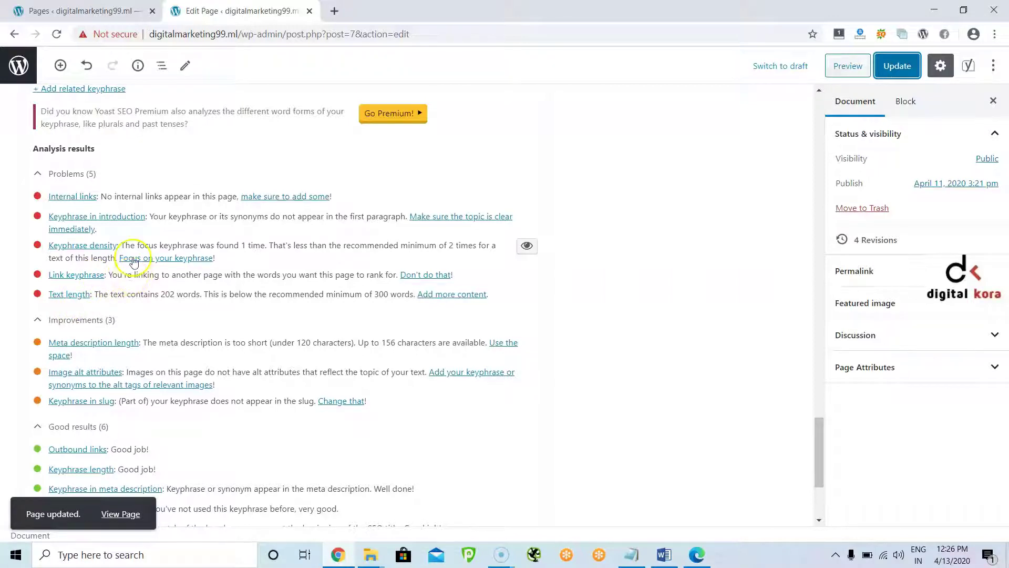
pyautogui.moveTo(121, 244); pyautogui.dragTo(288, 254)
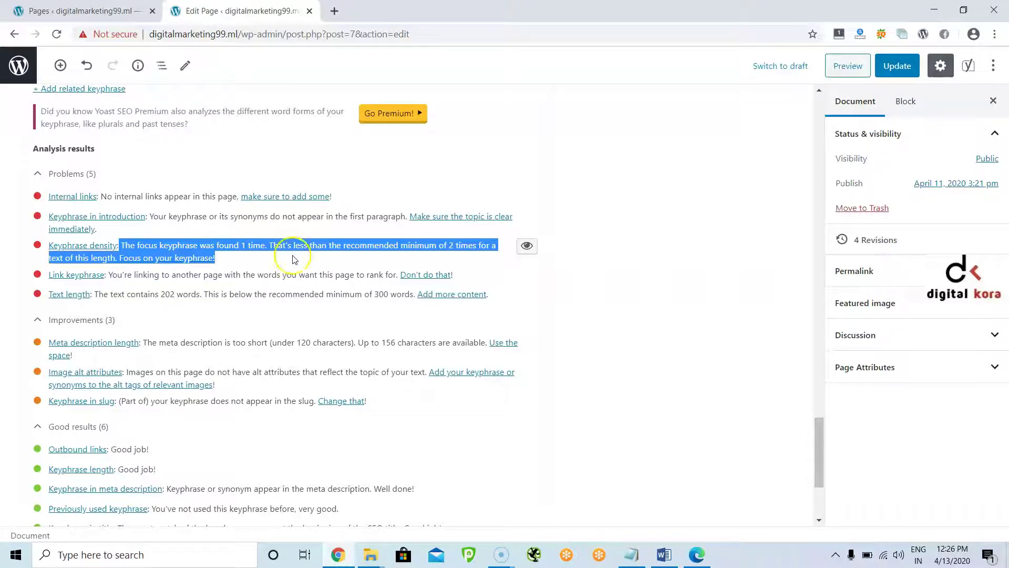
pyautogui.click(287, 259)
pyautogui.moveTo(424, 245); pyautogui.dragTo(475, 245)
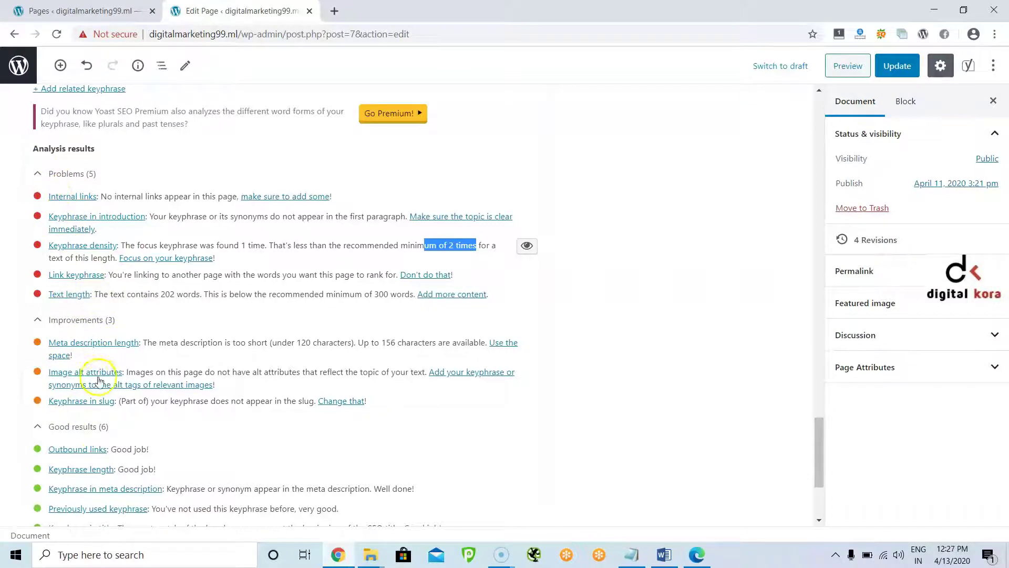
pyautogui.moveTo(222, 372); pyautogui.dragTo(377, 373)
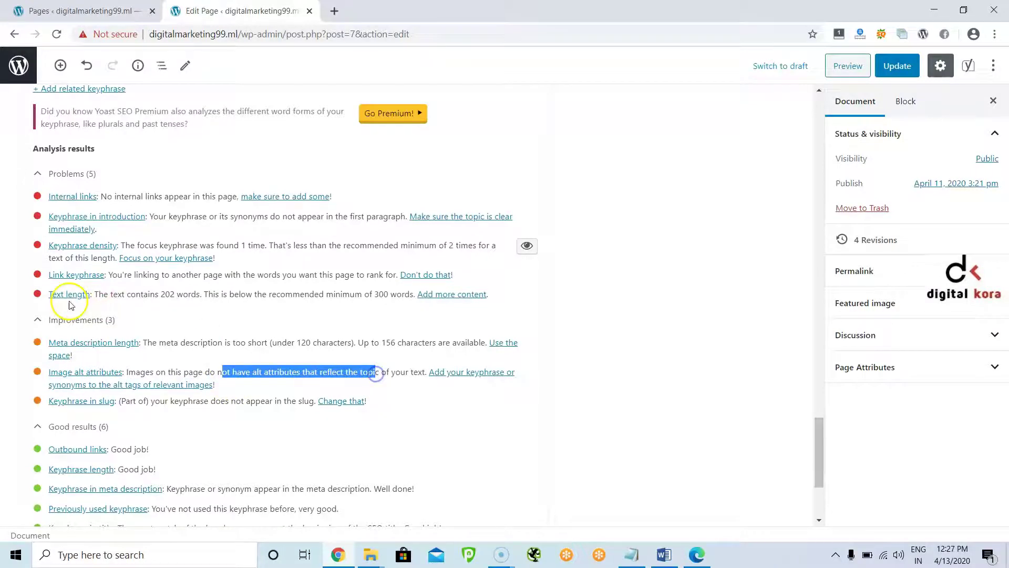
# Review the page content, Google preview and snippet fields, and the result groups of the SEO analysis
pyautogui.scroll(15, 470, 289)
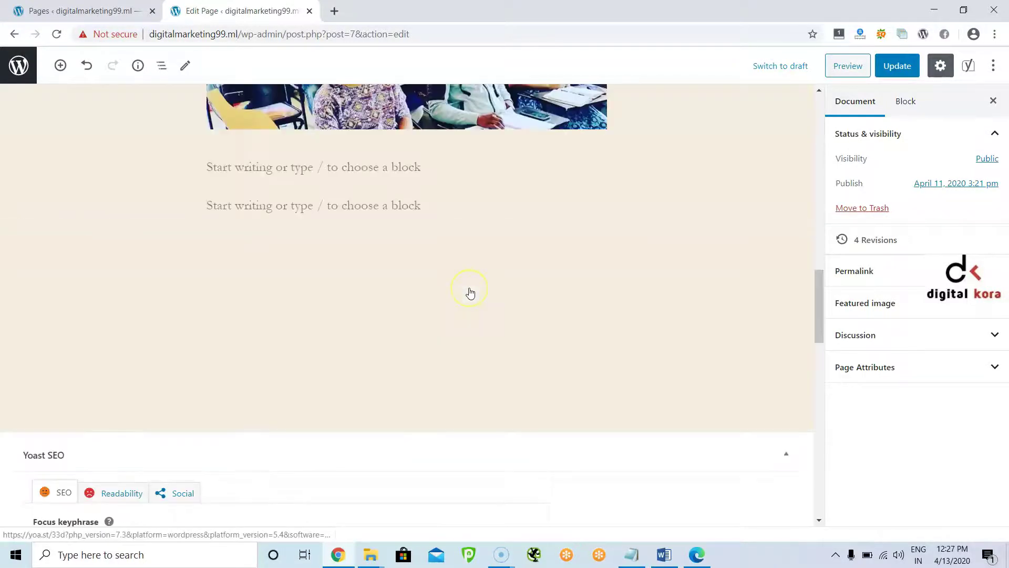
pyautogui.scroll(10, 470, 293)
pyautogui.scroll(-6, 673, 238)
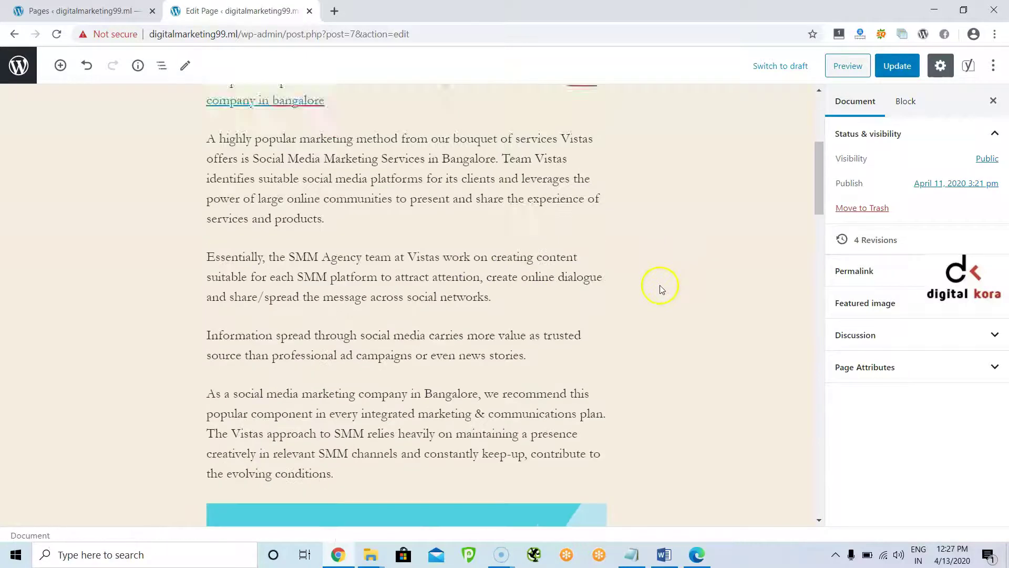
pyautogui.scroll(-15, 660, 289)
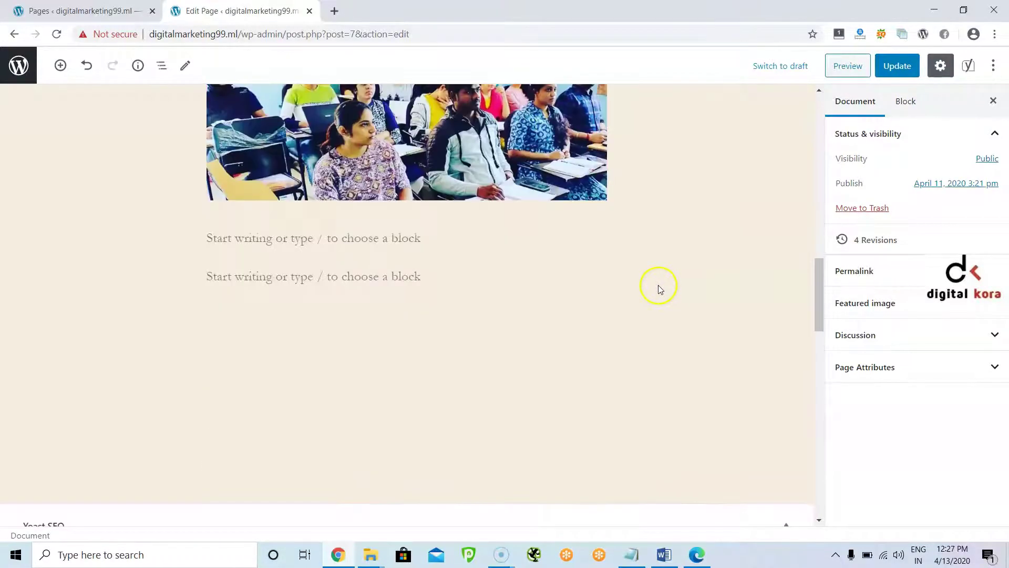
pyautogui.scroll(-5, 659, 286)
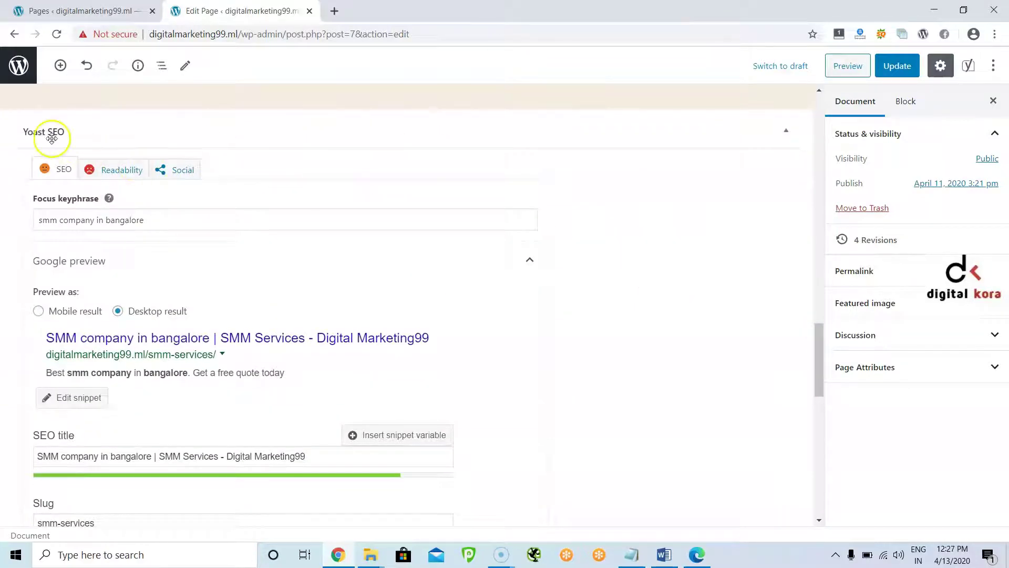
pyautogui.scroll(-4, 282, 383)
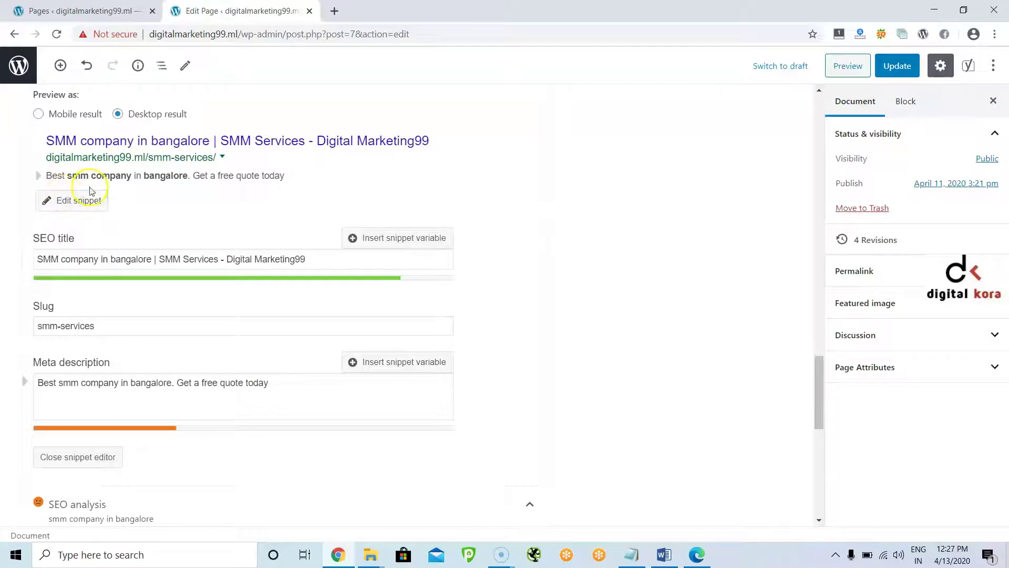
pyautogui.scroll(-3, 95, 280)
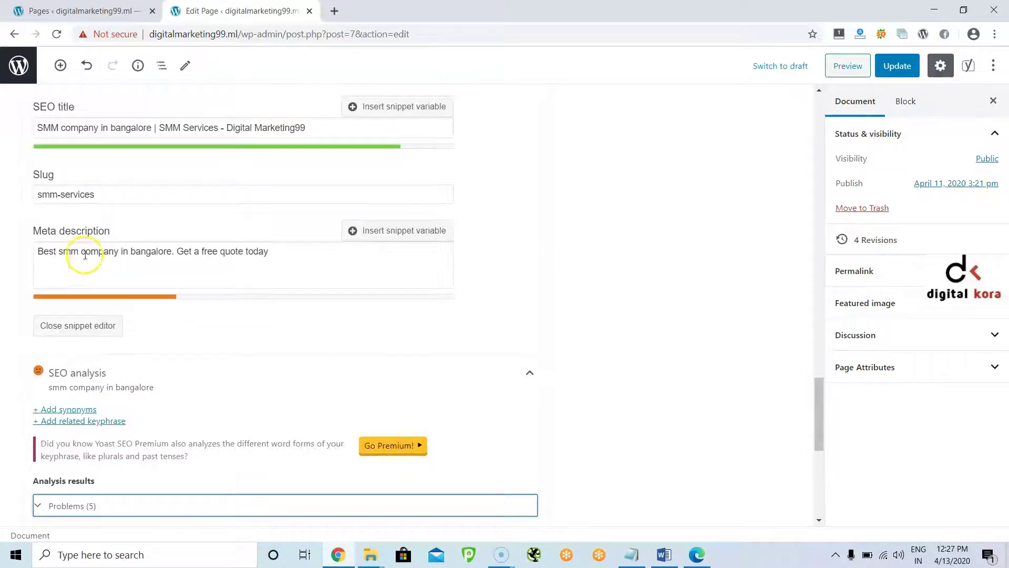
pyautogui.scroll(4, 100, 327)
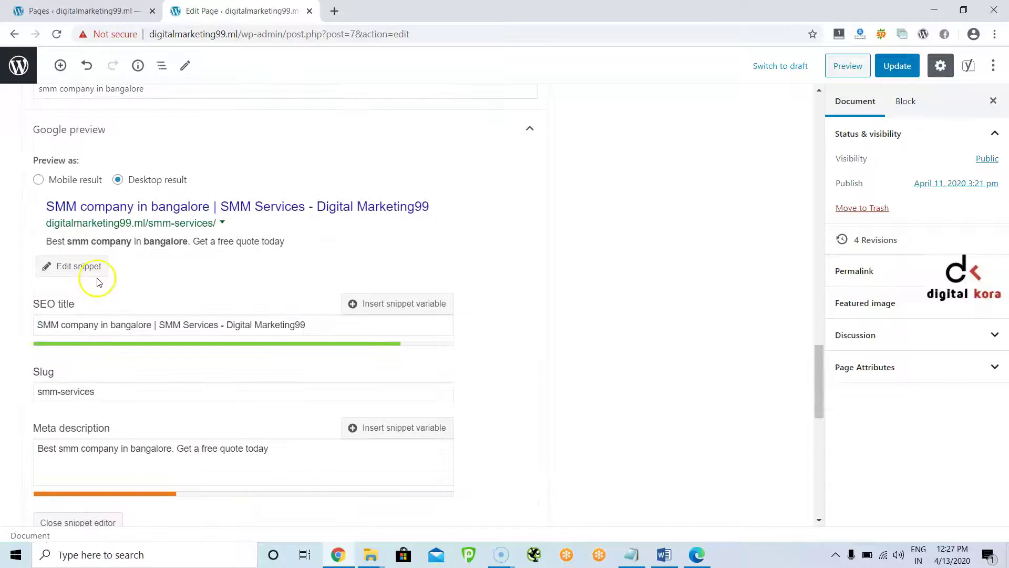
pyautogui.scroll(-10, 205, 355)
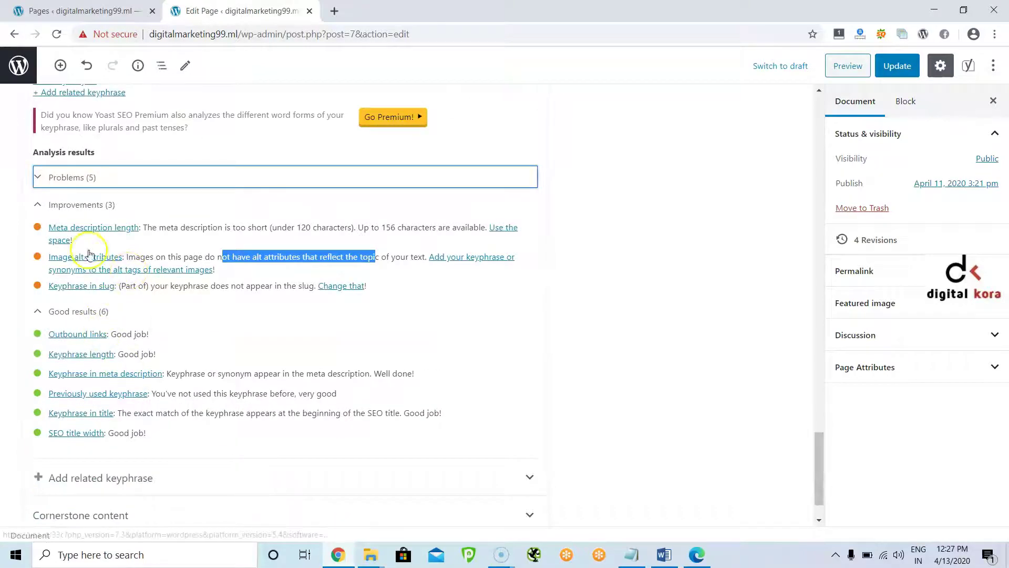
pyautogui.click(80, 315)
pyautogui.click(76, 371)
# Add "SMM" from the page title to the spelling dictionary and update the page
pyautogui.scroll(20, 357, 326)
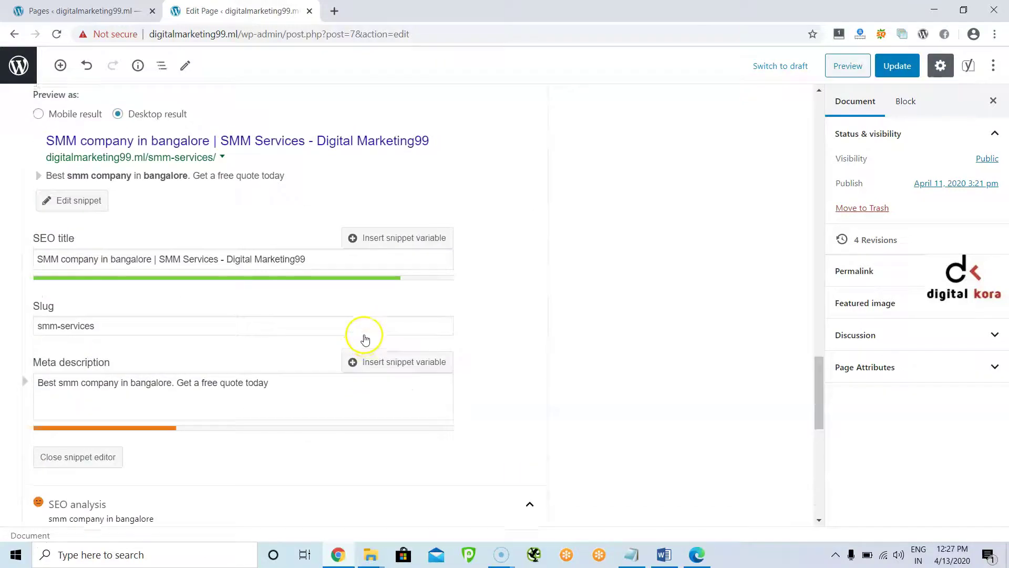
pyautogui.scroll(5, 365, 340)
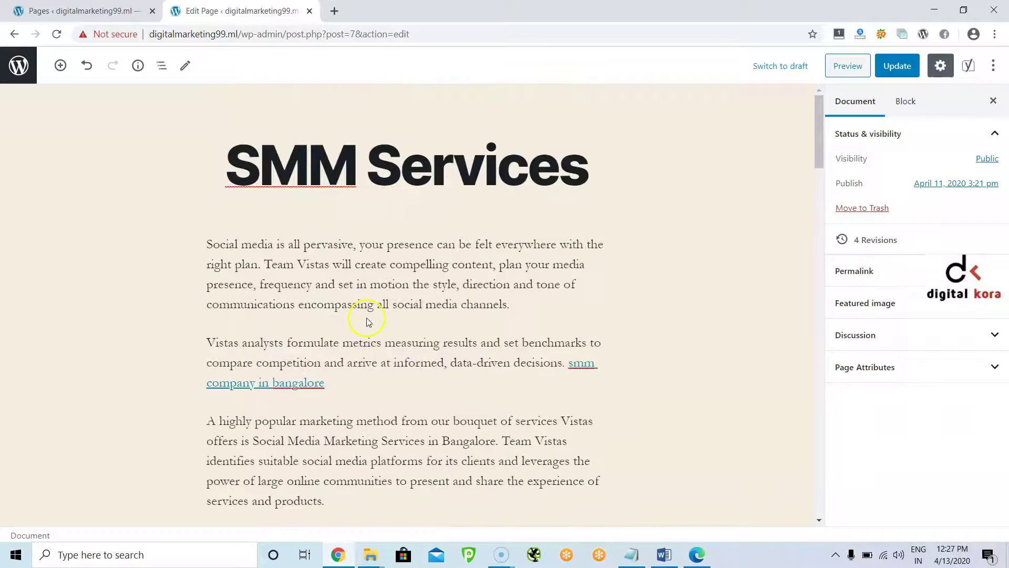
pyautogui.click(289, 141)
pyautogui.rightClick(289, 167)
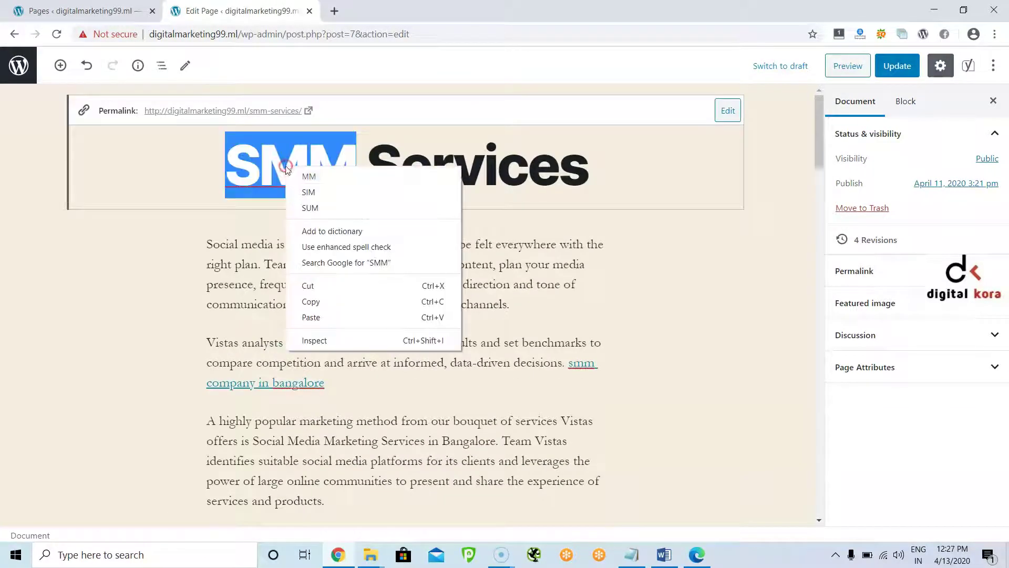
pyautogui.click(356, 232)
pyautogui.click(743, 282)
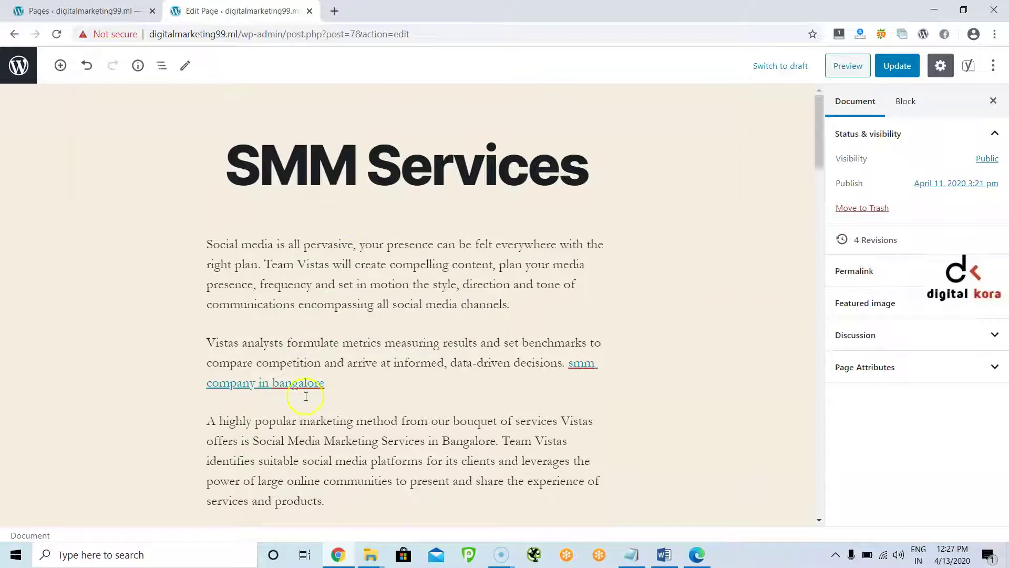
pyautogui.click(895, 67)
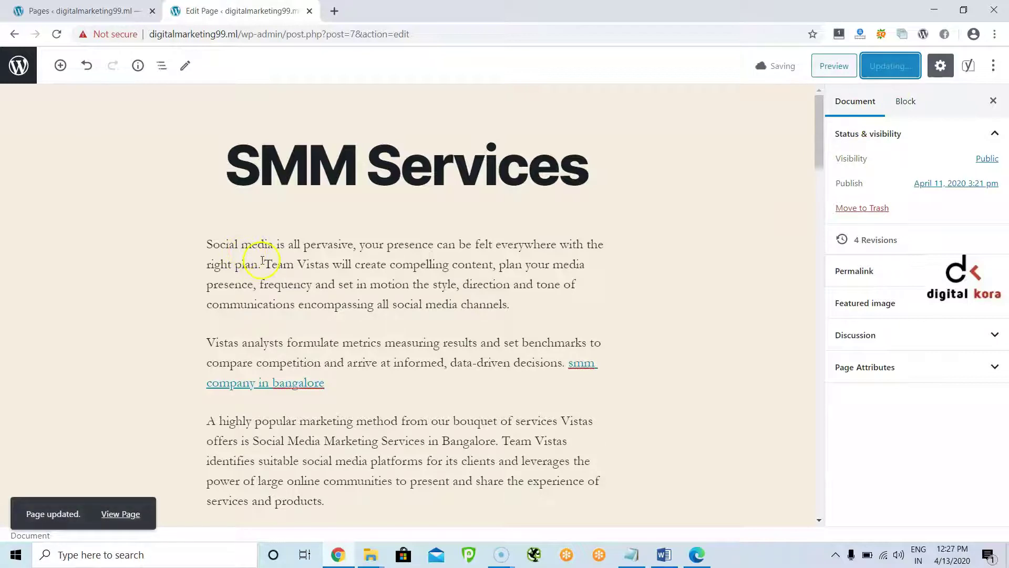
# Insert four blank paragraphs above the opening paragraph that starts with "Social media is all pervasive"
pyautogui.click(210, 248)
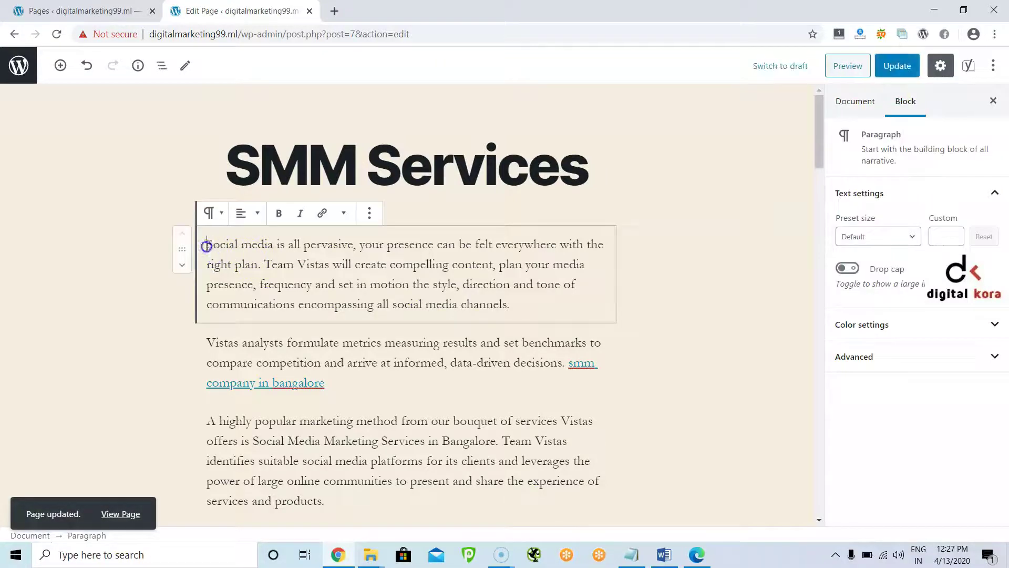
pyautogui.press('Return')
pyautogui.press('Return')
pyautogui.press('Return')
pyautogui.press('Return')
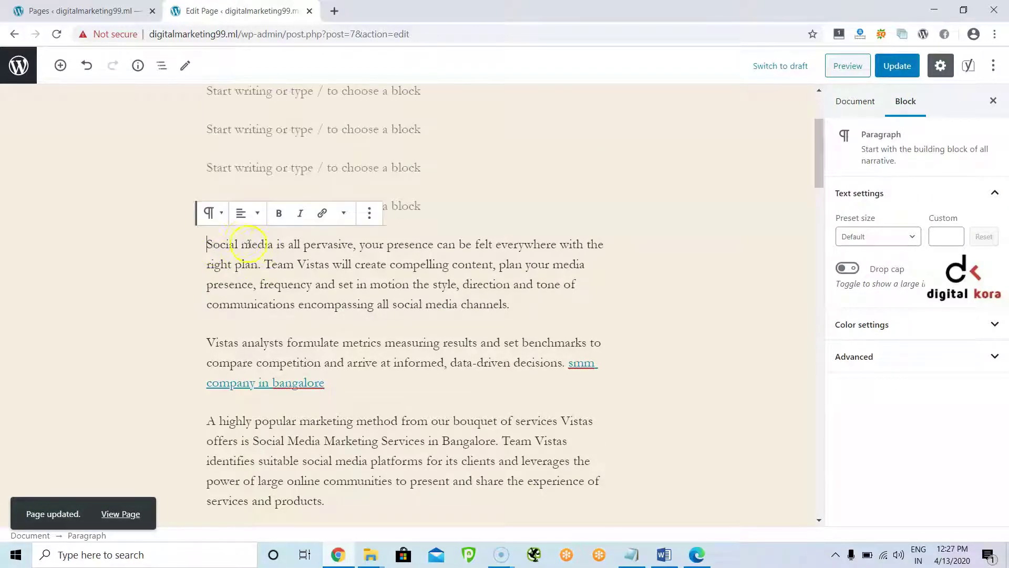
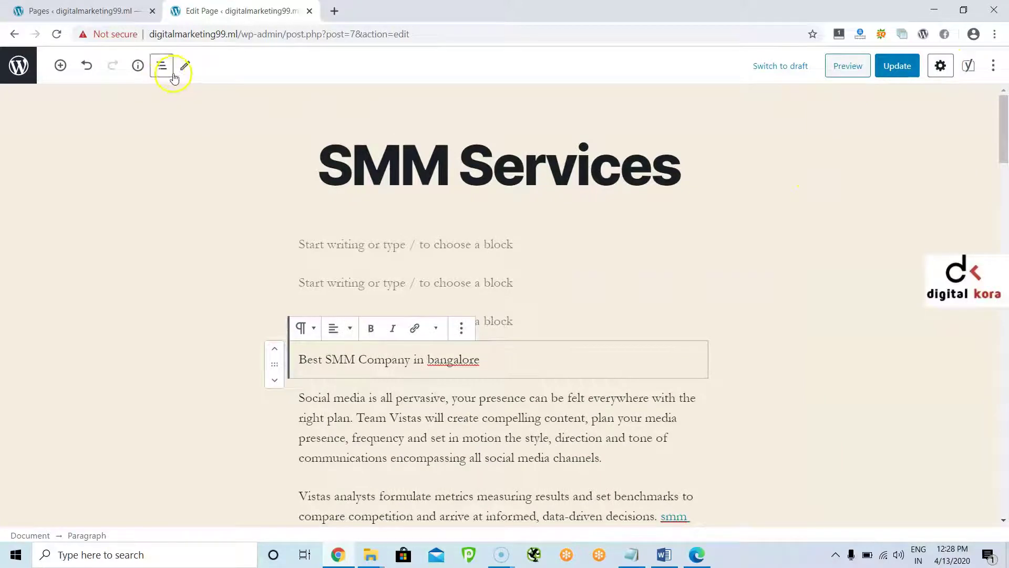
pyautogui.click(163, 97)
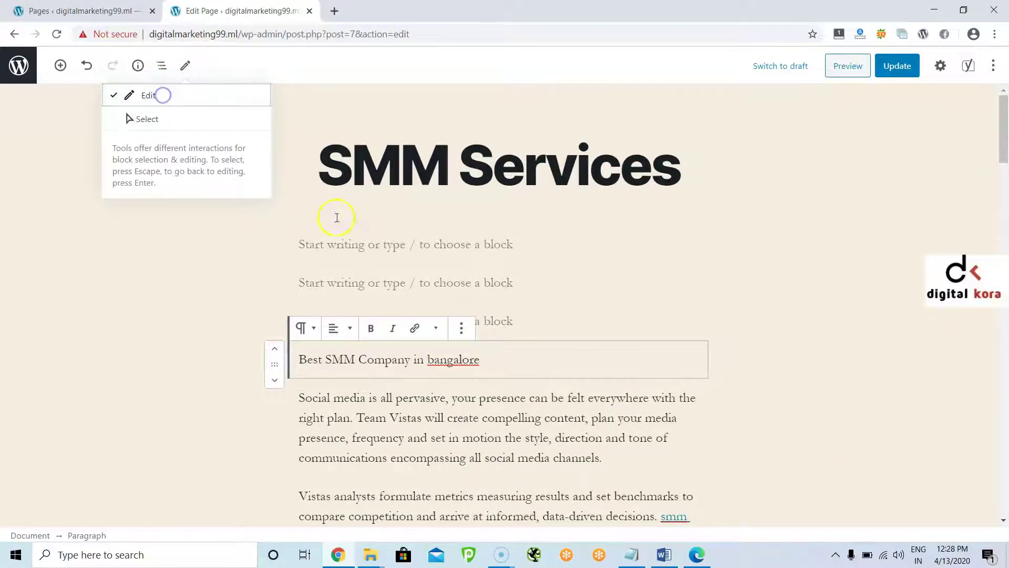
pyautogui.click(177, 95)
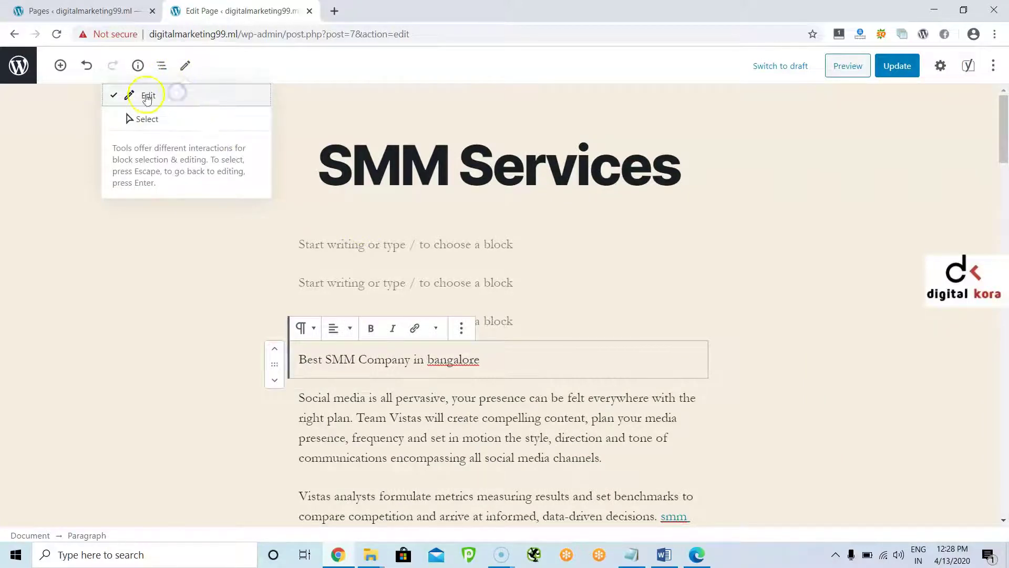
# Edit the "Best SMM Company in bangalore" paragraph as HTML and replace its opening and closing p tags with h1 tags
pyautogui.click(460, 327)
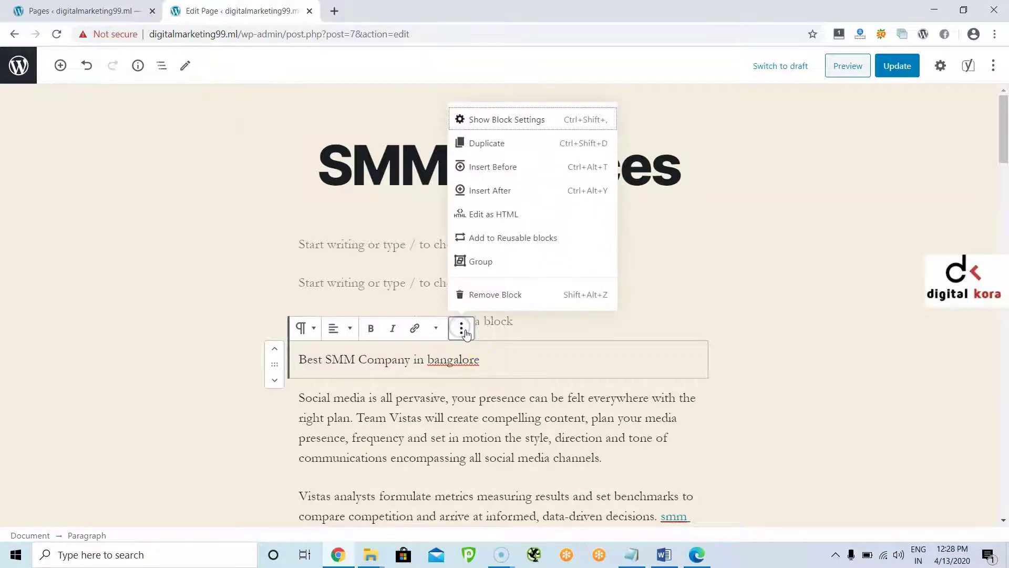
pyautogui.click(521, 214)
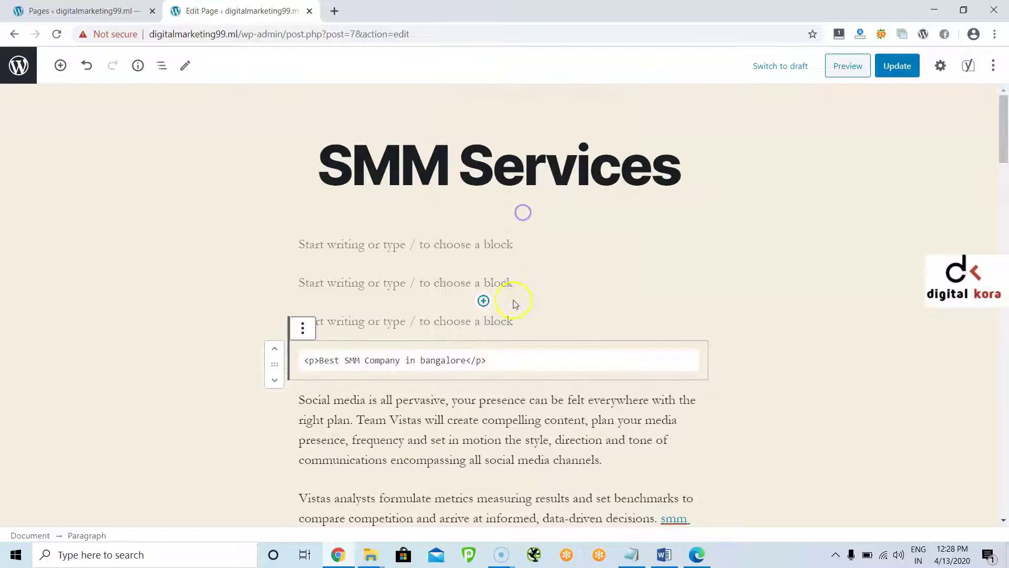
pyautogui.click(317, 360)
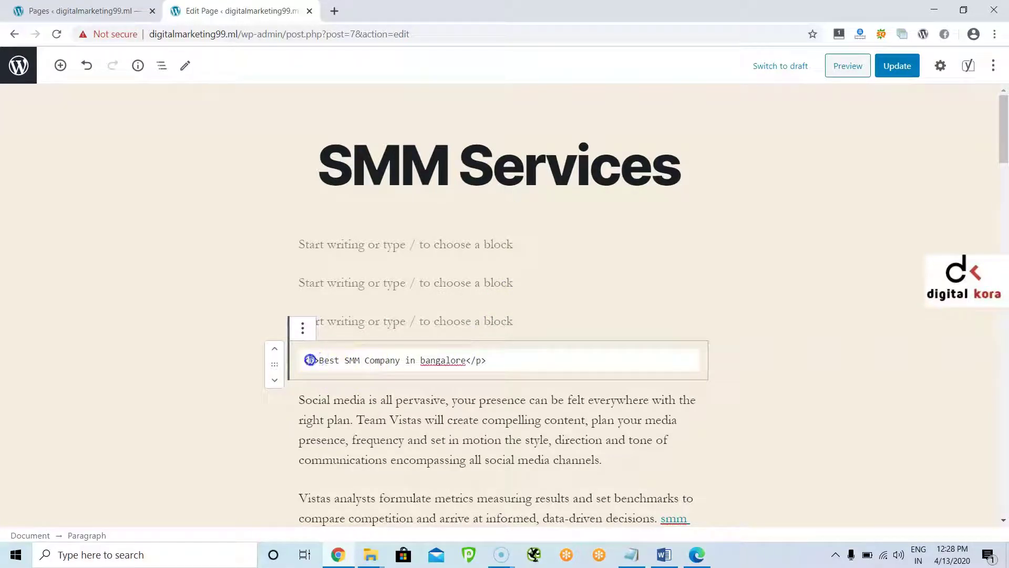
pyautogui.write('h1')
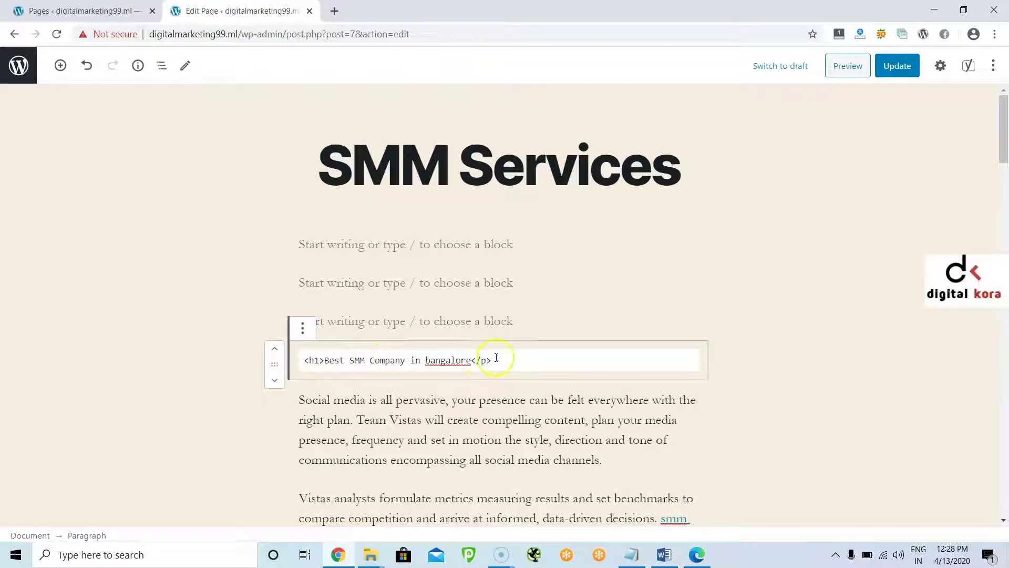
pyautogui.doubleClick(480, 362)
pyautogui.write('h1')
pyautogui.click(476, 361)
pyautogui.write('/')
# Convert the edited "Best SMM Company in bangalore" block to a custom HTML block and preview its rendered heading
pyautogui.click(568, 376)
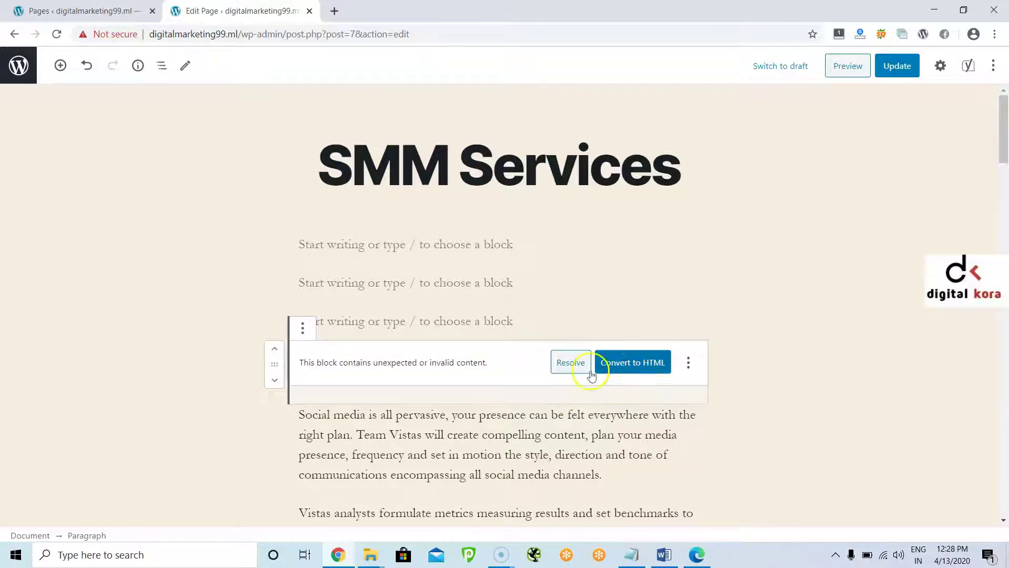
pyautogui.click(622, 365)
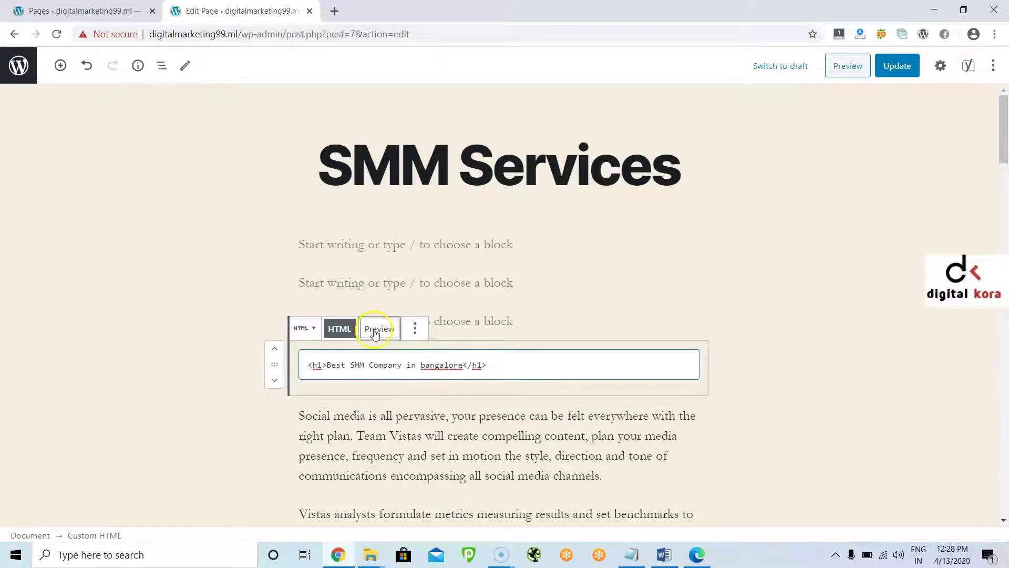
pyautogui.click(375, 332)
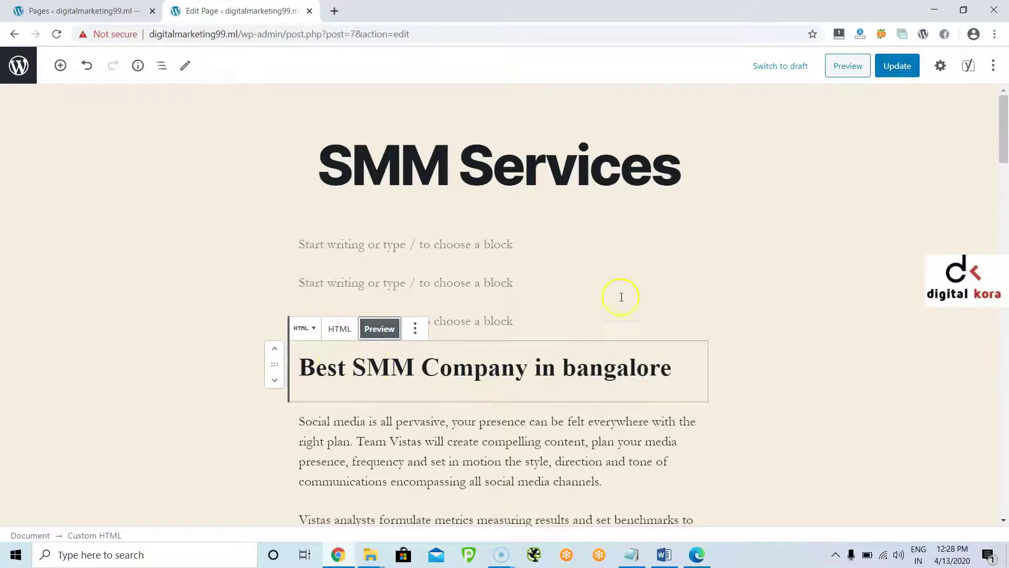
pyautogui.scroll(-3, 578, 315)
pyautogui.click(450, 287)
pyautogui.click(402, 310)
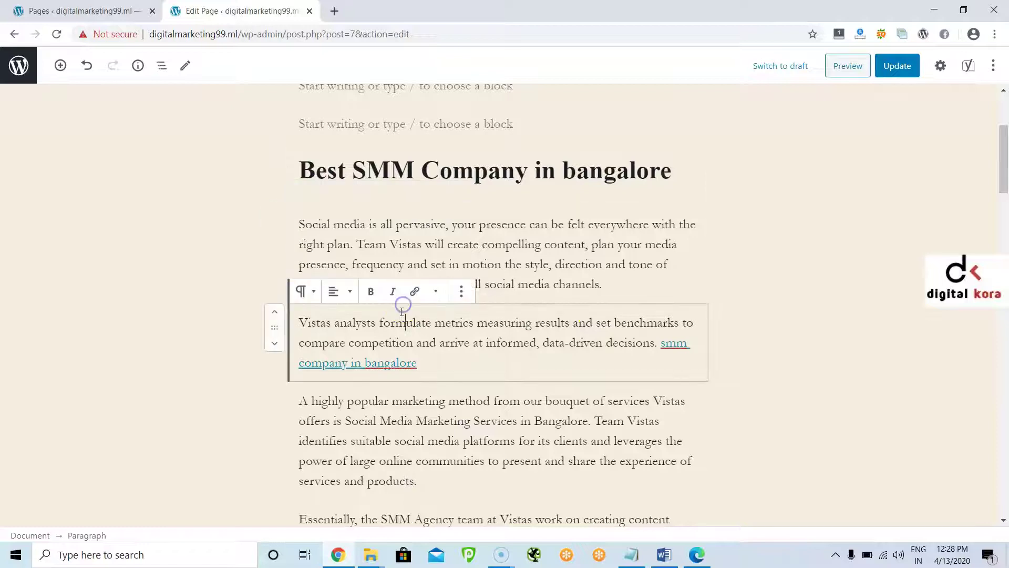
pyautogui.click(462, 291)
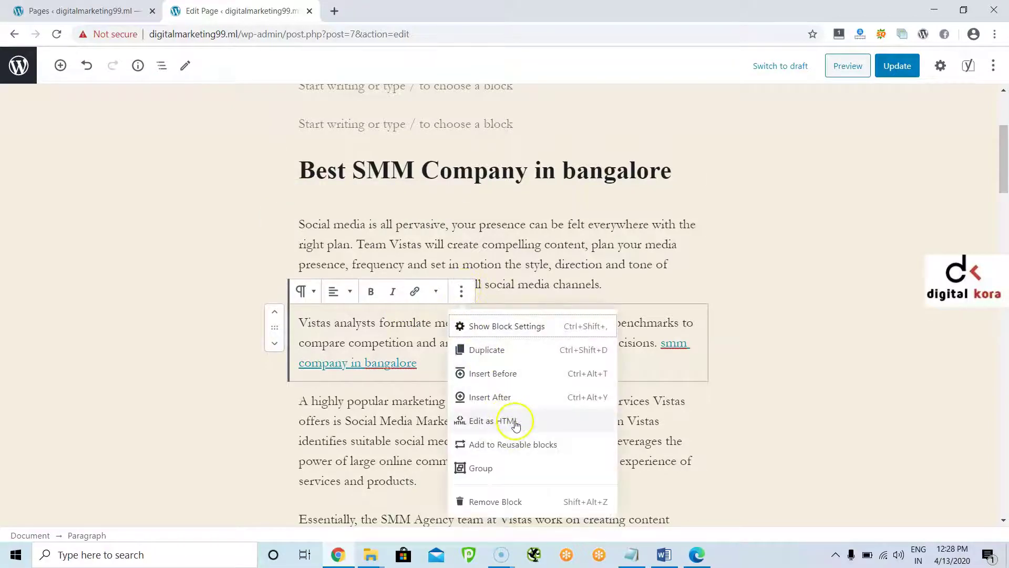
pyautogui.click(701, 367)
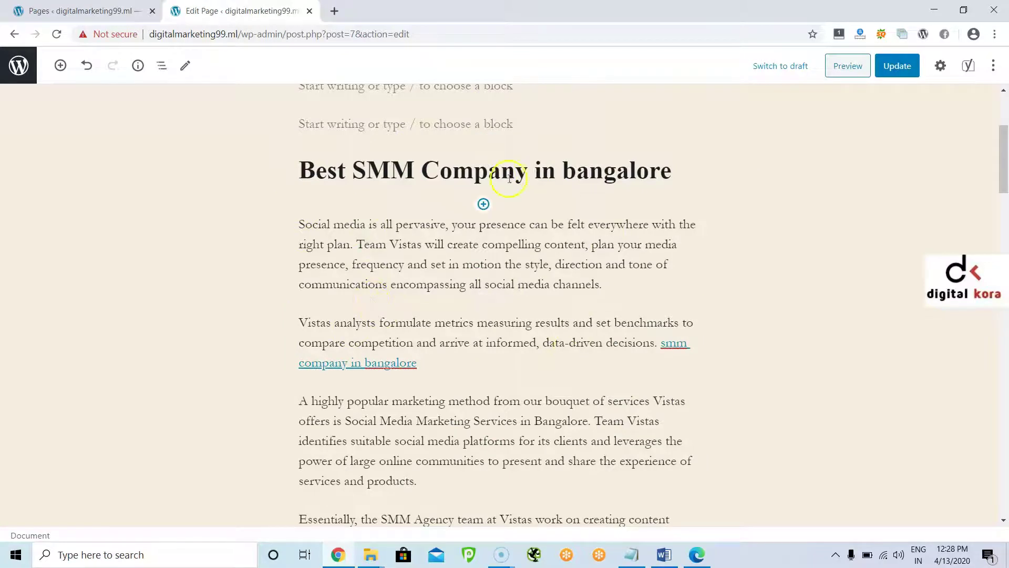
# Update the page and open its published version in a new browser tab
pyautogui.scroll(4, 640, 317)
pyautogui.click(897, 67)
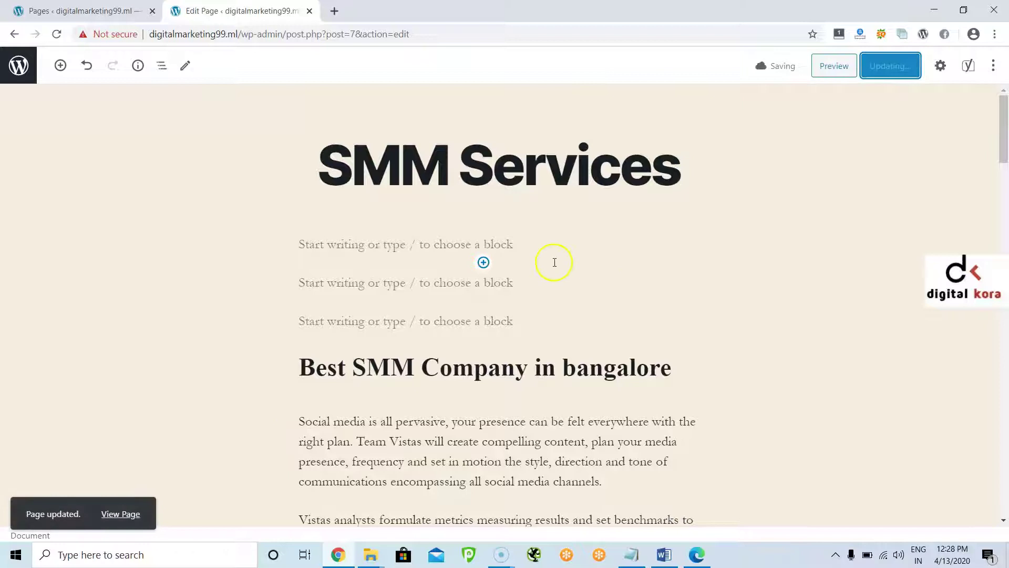
pyautogui.rightClick(134, 518)
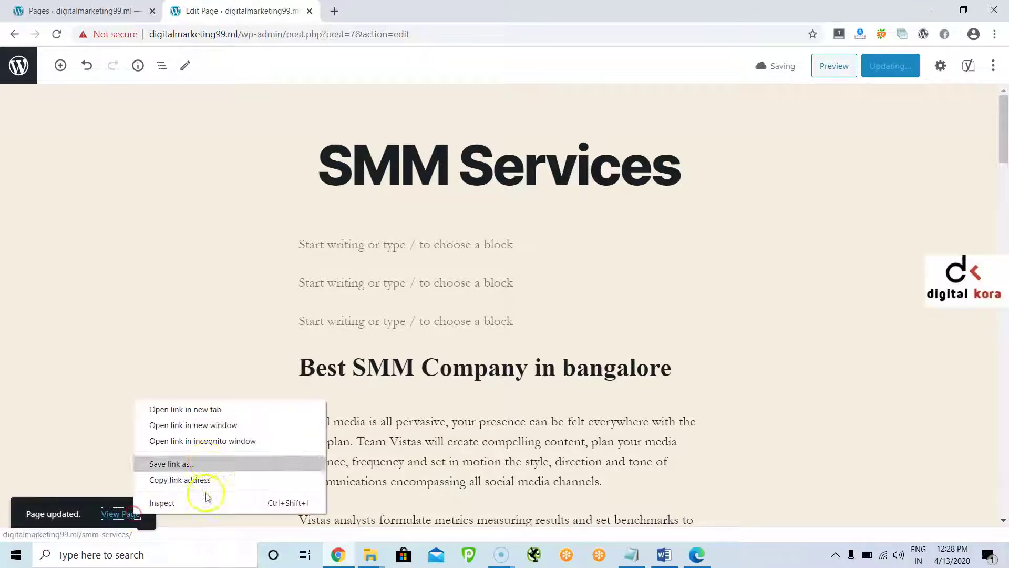
pyautogui.click(197, 408)
pyautogui.click(392, 11)
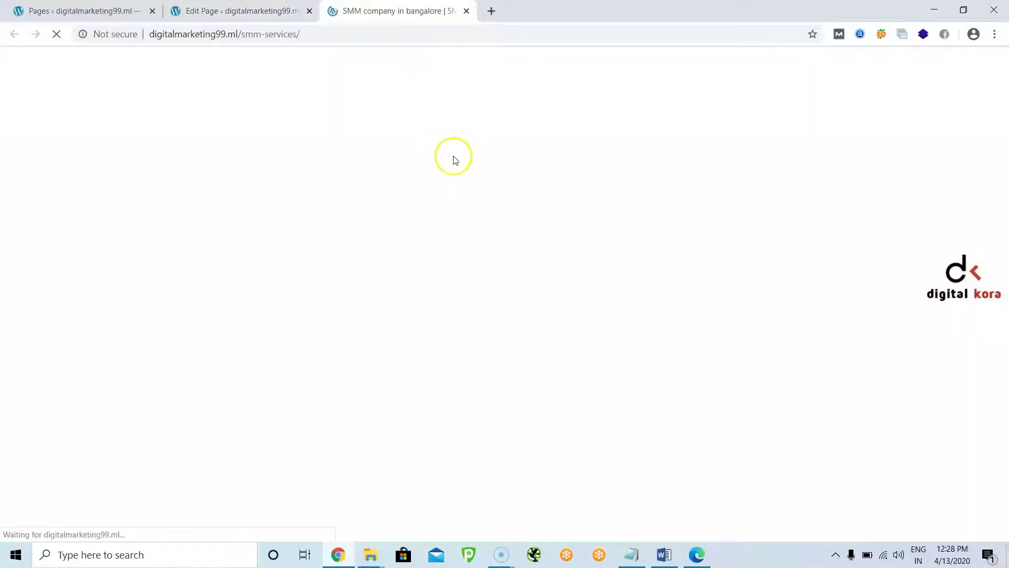
# Examine the "Best SMM Company in bangalore" heading, the page title and the smm-services URL slug on the published page
pyautogui.scroll(-5, 433, 229)
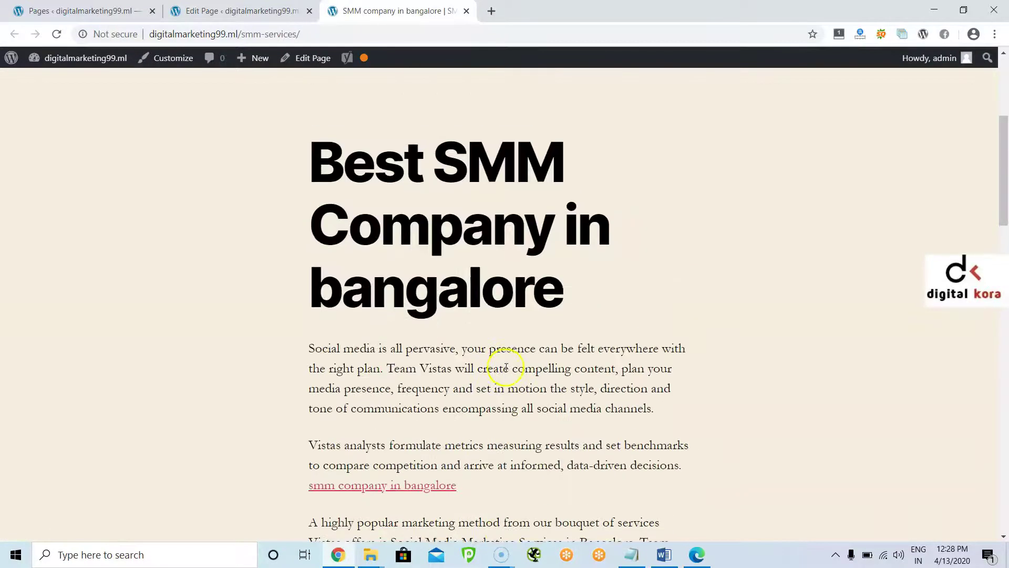
pyautogui.tripleClick(551, 288)
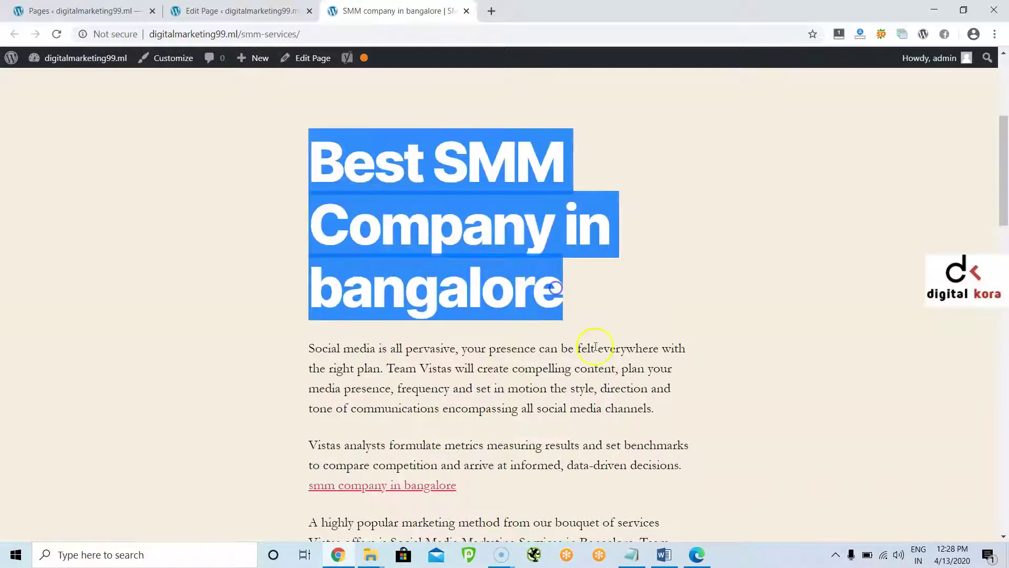
pyautogui.scroll(4, 595, 347)
pyautogui.scroll(-3, 428, 361)
pyautogui.scroll(4, 408, 286)
pyautogui.click(357, 236)
pyautogui.moveTo(330, 217); pyautogui.dragTo(680, 232)
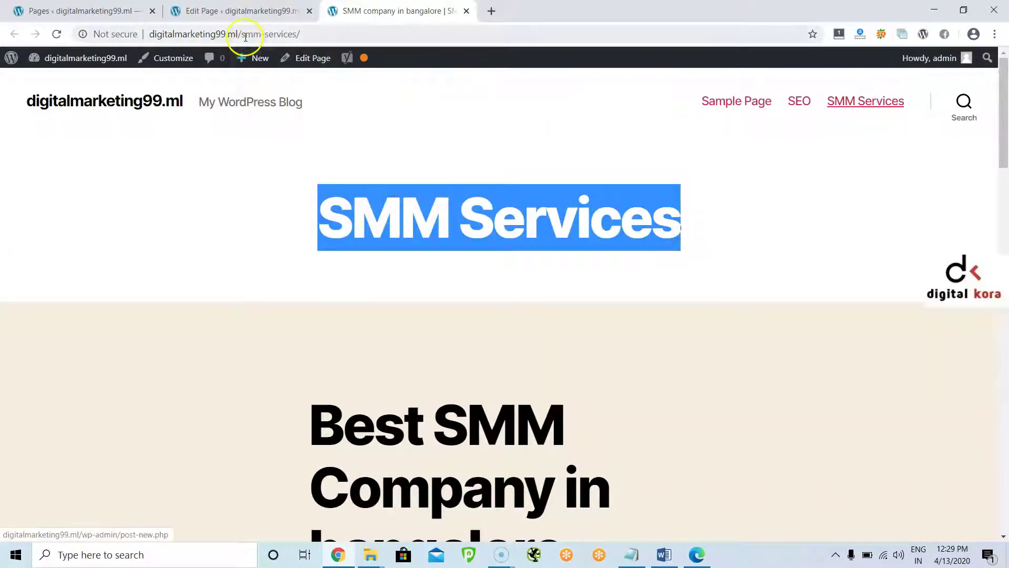
pyautogui.moveTo(243, 35); pyautogui.dragTo(297, 34)
# Review the published page's body text, its "smm company in bangalore" link and the course banner image
pyautogui.scroll(-10, 513, 292)
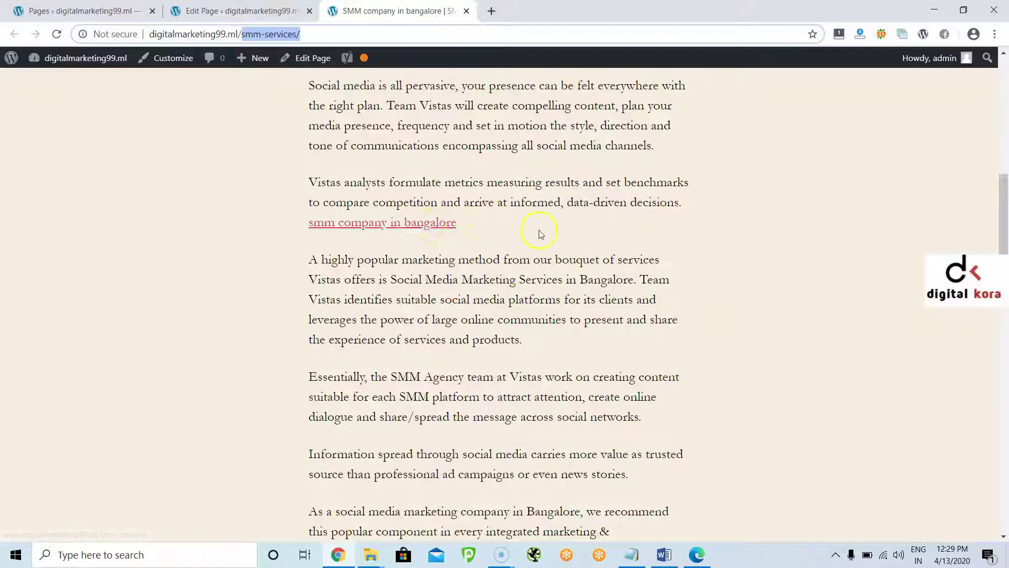
pyautogui.scroll(3, 551, 306)
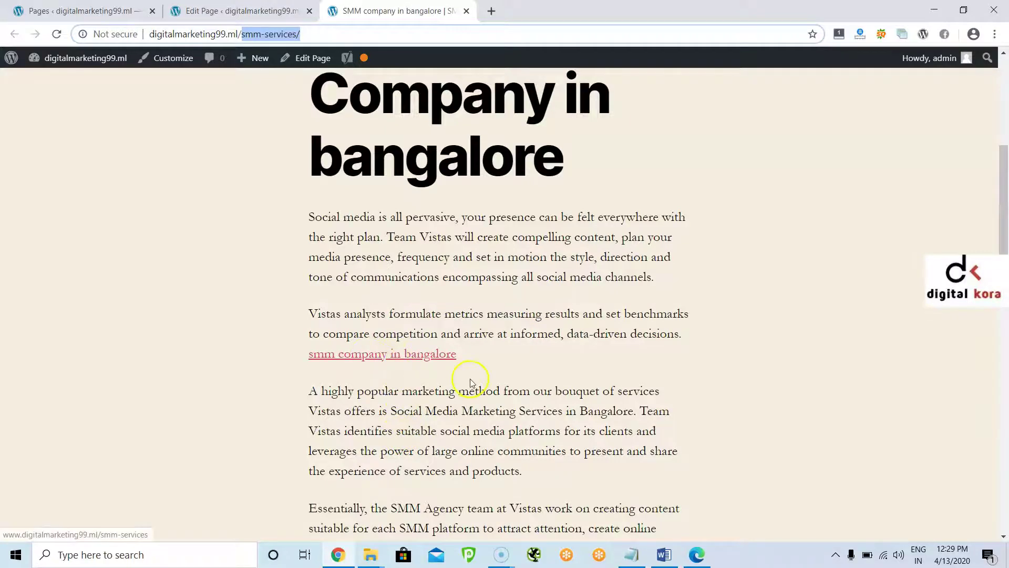
pyautogui.scroll(-15, 466, 383)
pyautogui.scroll(3, 363, 225)
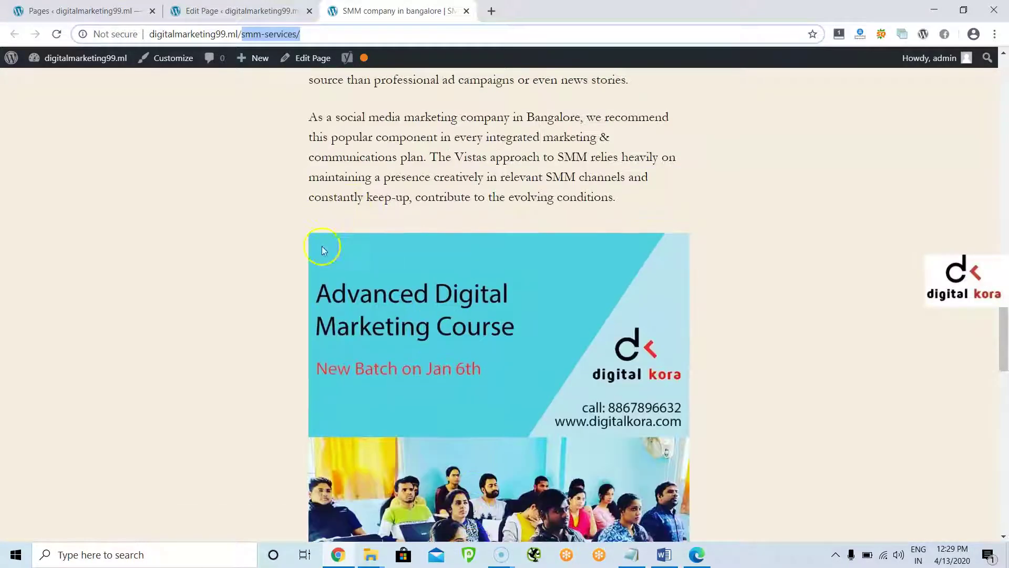
pyautogui.scroll(-14, 657, 385)
pyautogui.scroll(4, 673, 370)
pyautogui.scroll(-4, 677, 376)
pyautogui.scroll(20, 677, 376)
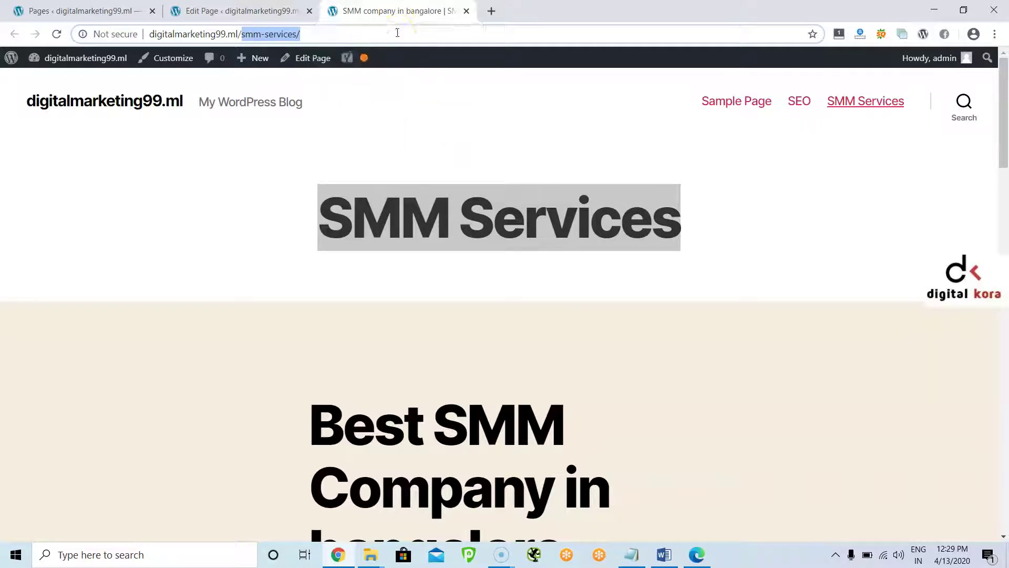
# View the published page's source code and search it for "description"
pyautogui.hotkey('ctrl', 'u')
pyautogui.hotkey('ctrl', 'f')
pyautogui.write('dessc')
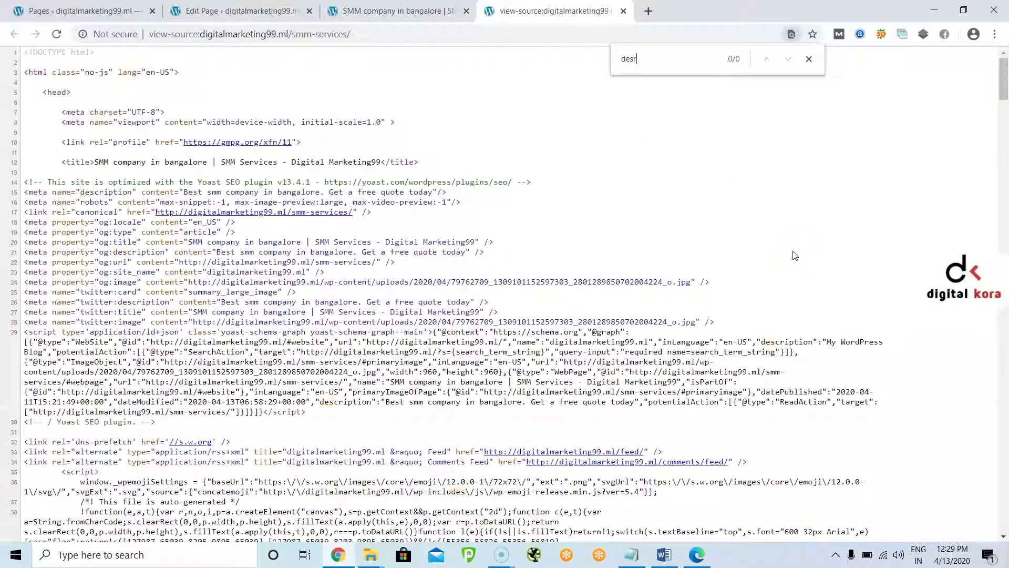
pyautogui.press('BackSpace')
pyautogui.press('BackSpace')
pyautogui.write('cription')
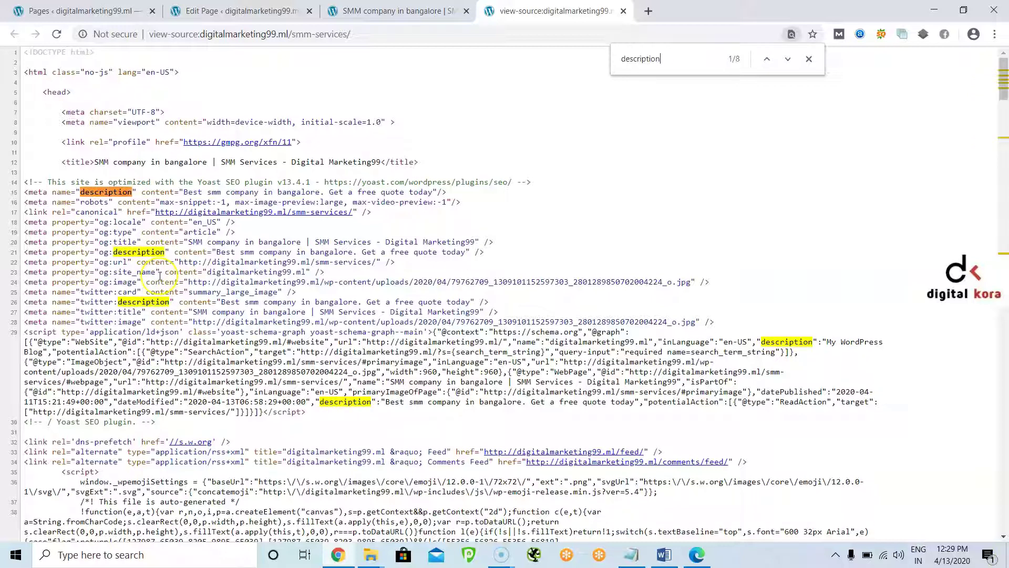
# Examine the meta description content and the title tag in the source code, and close the search
pyautogui.tripleClick(58, 192)
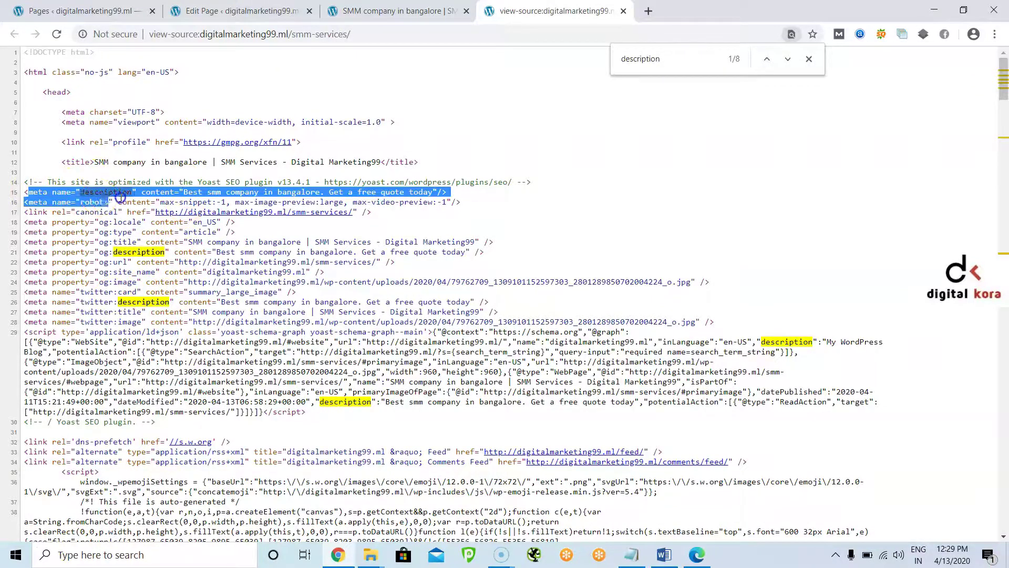
pyautogui.click(156, 193)
pyautogui.moveTo(183, 192); pyautogui.dragTo(431, 192)
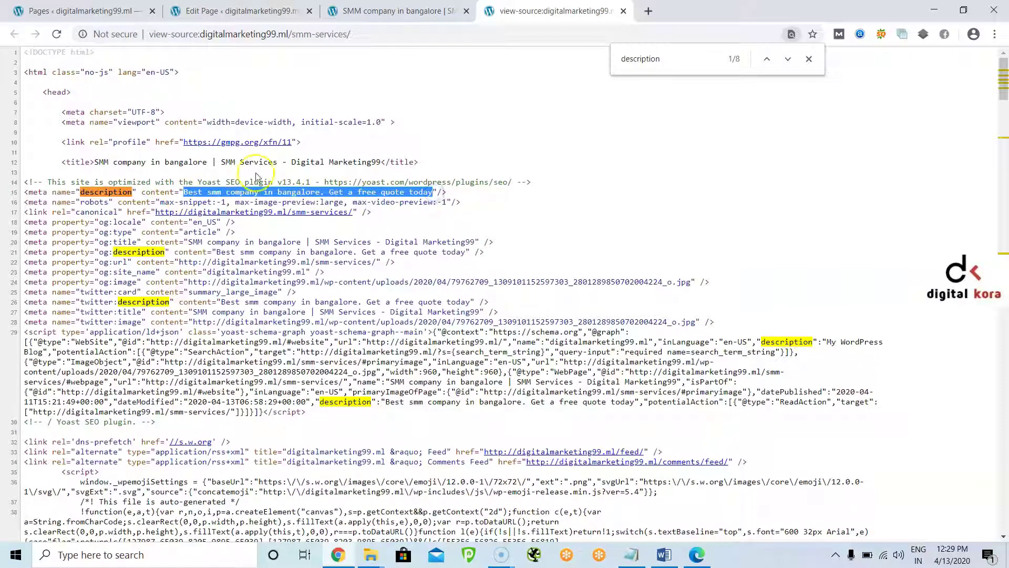
pyautogui.moveTo(90, 162); pyautogui.dragTo(381, 161)
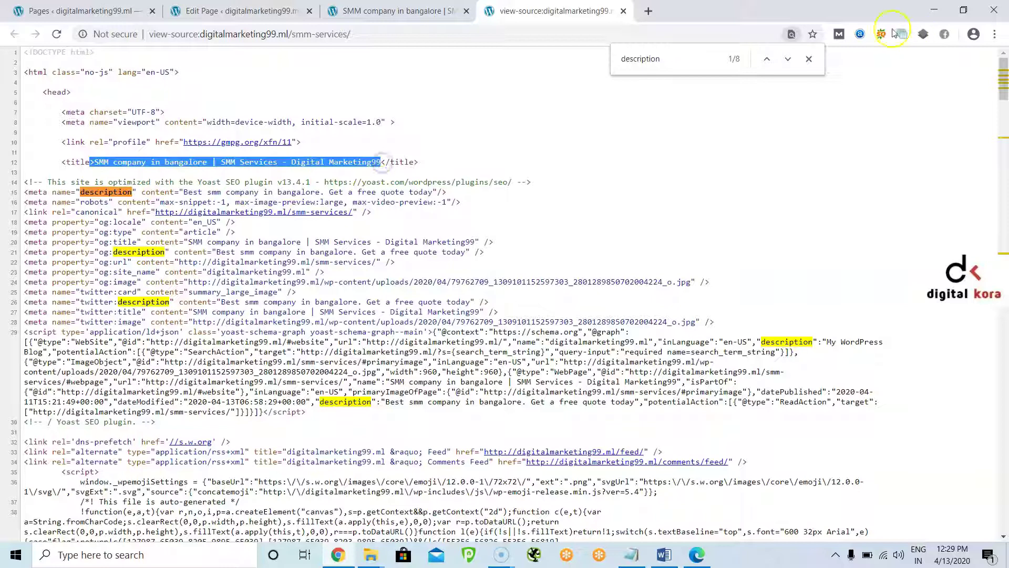
pyautogui.click(809, 59)
# Look over the published SMM Services page and the list of all pages in the WordPress admin
pyautogui.click(429, 12)
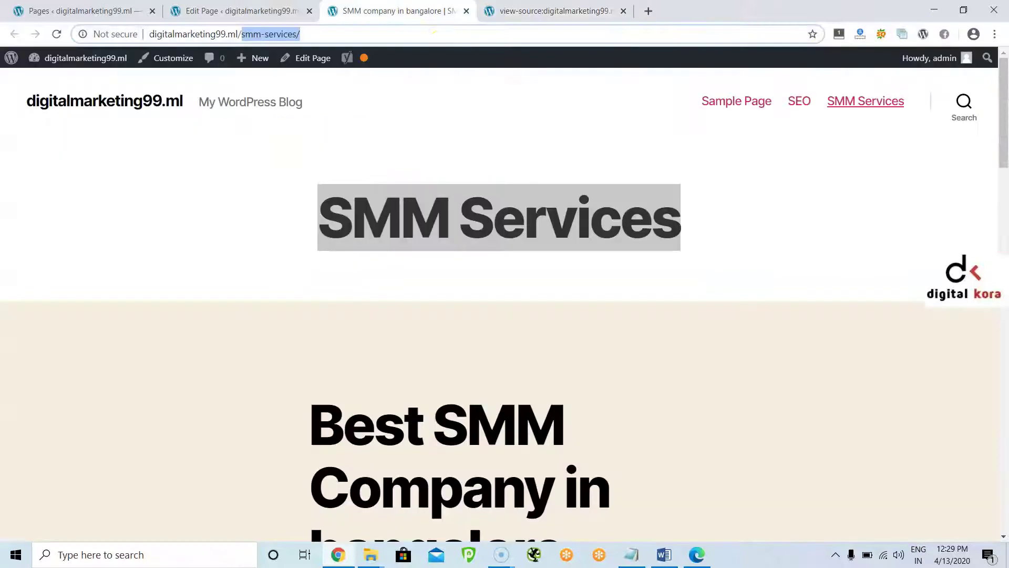
pyautogui.click(776, 229)
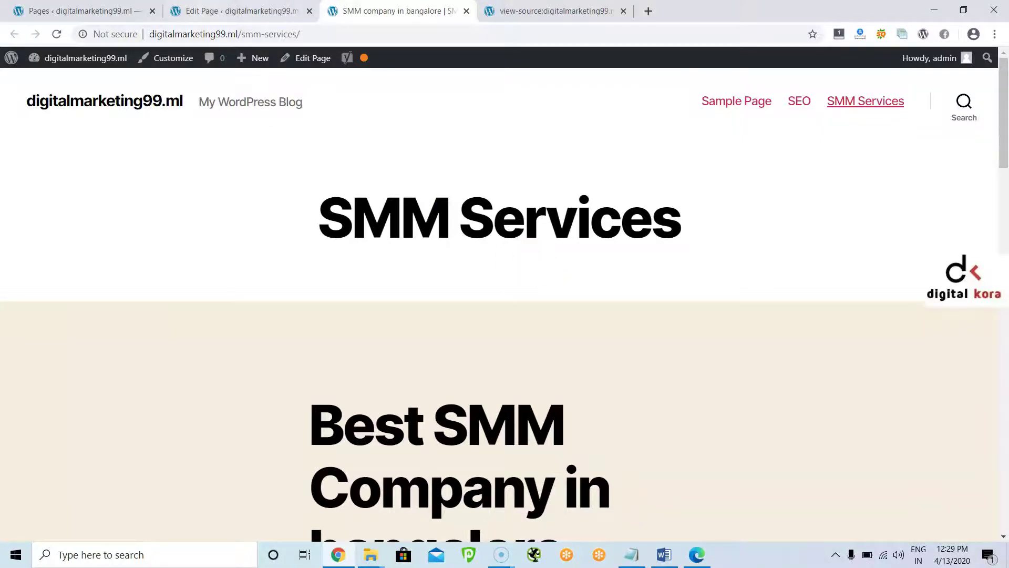
pyautogui.click(84, 10)
pyautogui.click(220, 10)
pyautogui.hotkey('ctrl', 'shift', 'Tab')
pyautogui.moveTo(247, 284)
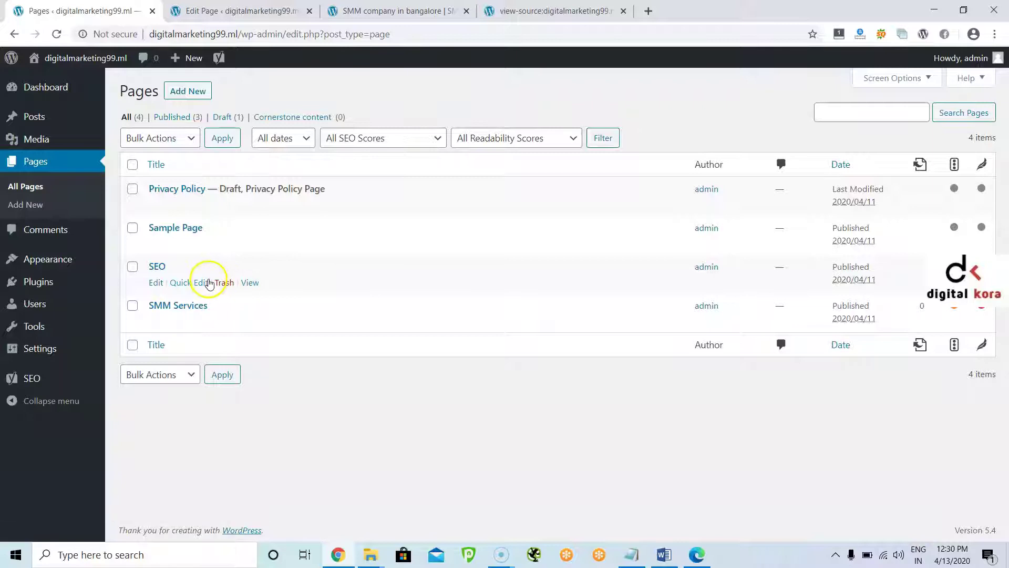
pyautogui.moveTo(386, 328)
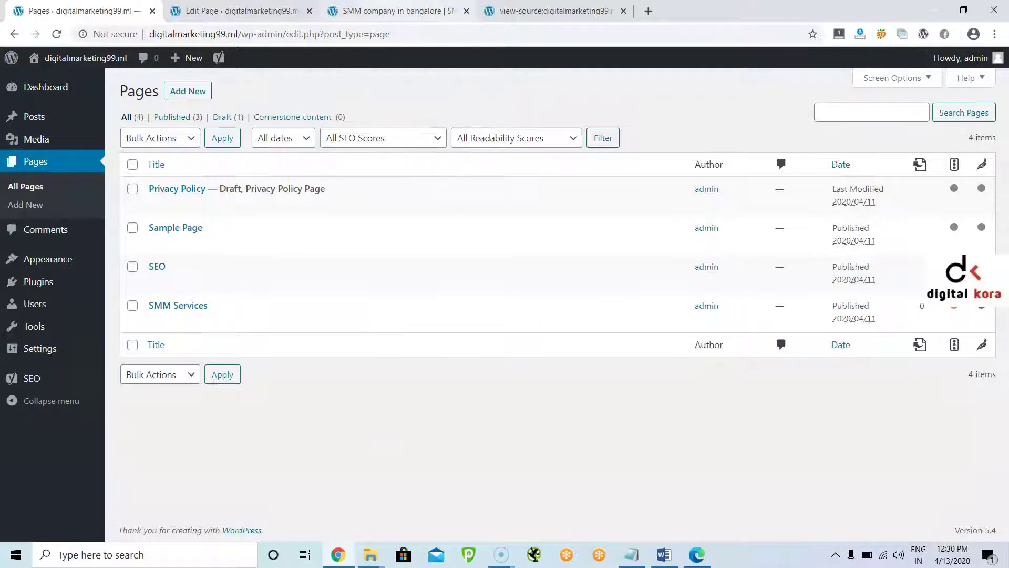
pyautogui.click(400, 12)
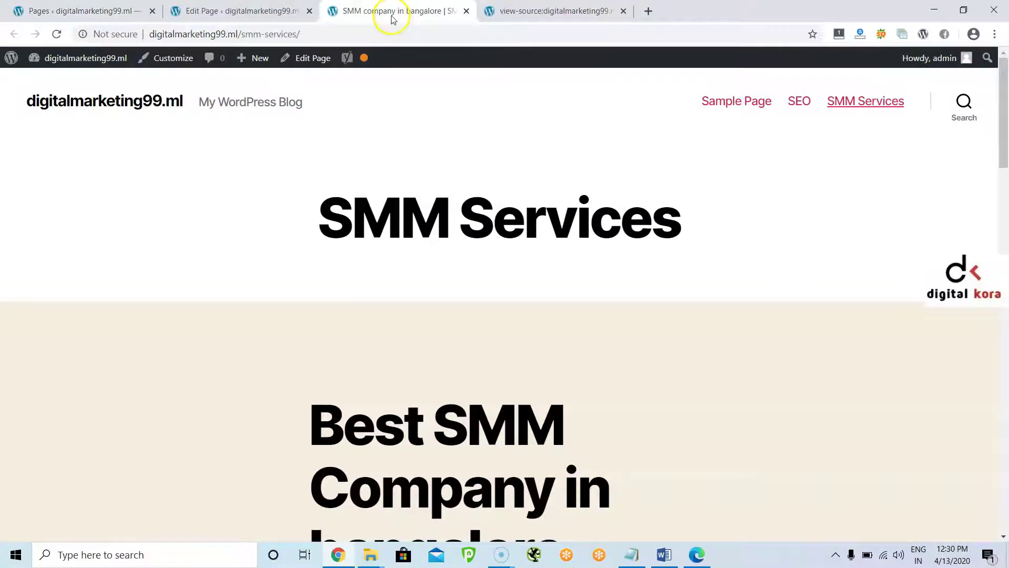
pyautogui.hotkey('ctrl', '1')
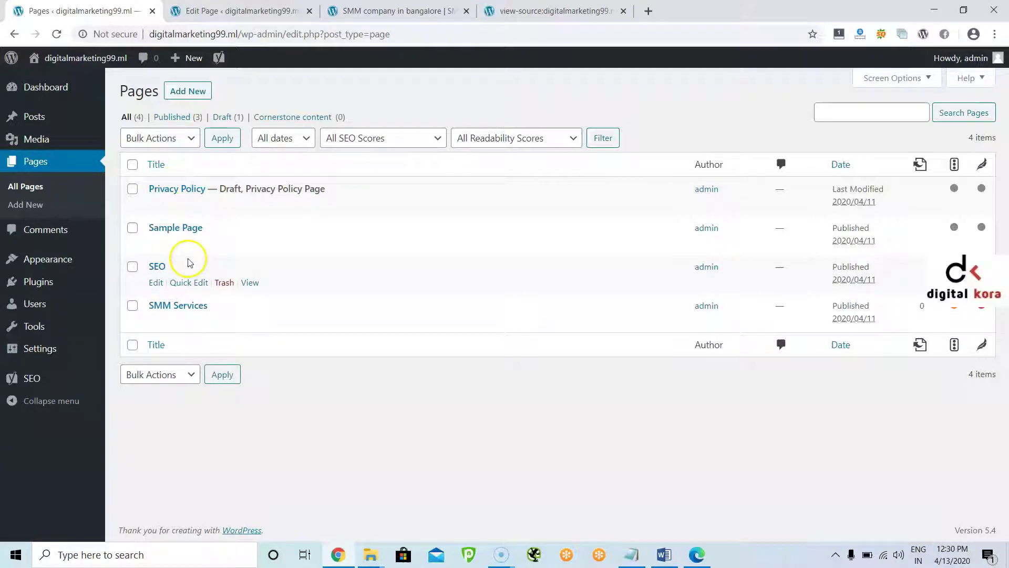
pyautogui.click(392, 11)
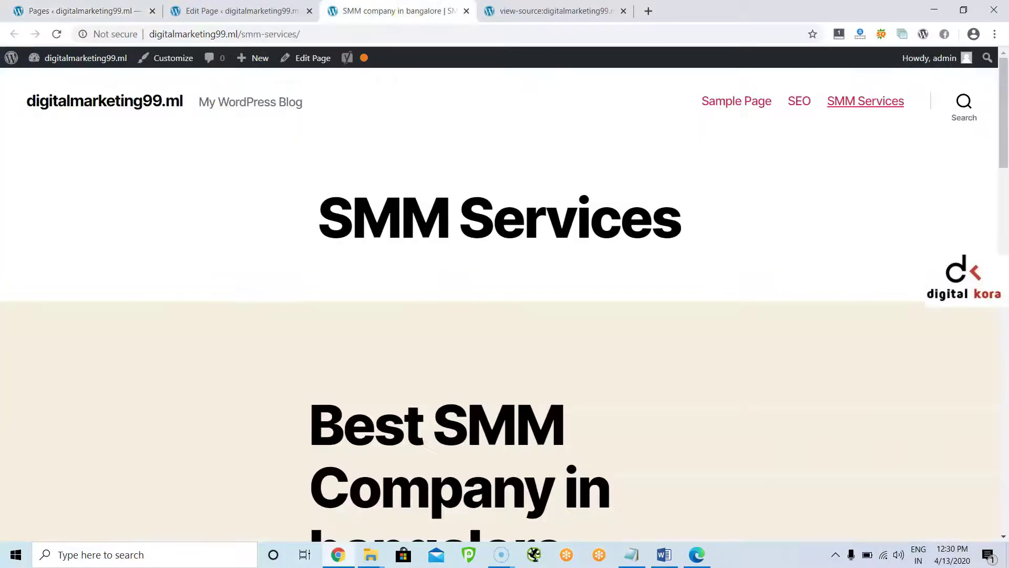
# Open the published SMM Services page for editing from its live view
pyautogui.click(552, 11)
pyautogui.click(391, 12)
pyautogui.click(318, 60)
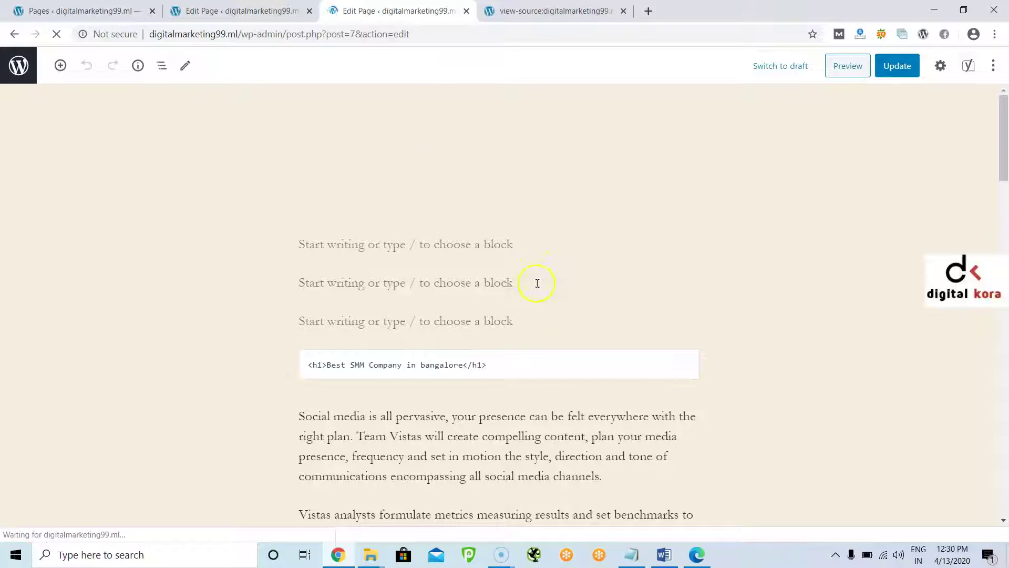
# Add the breadcrumb text "Home >>> SMM Services" in the empty paragraph directly above the H1 code block
pyautogui.scroll(-3, 525, 399)
pyautogui.scroll(3, 443, 379)
pyautogui.click(398, 320)
pyautogui.write('Home >>> SMM Services')
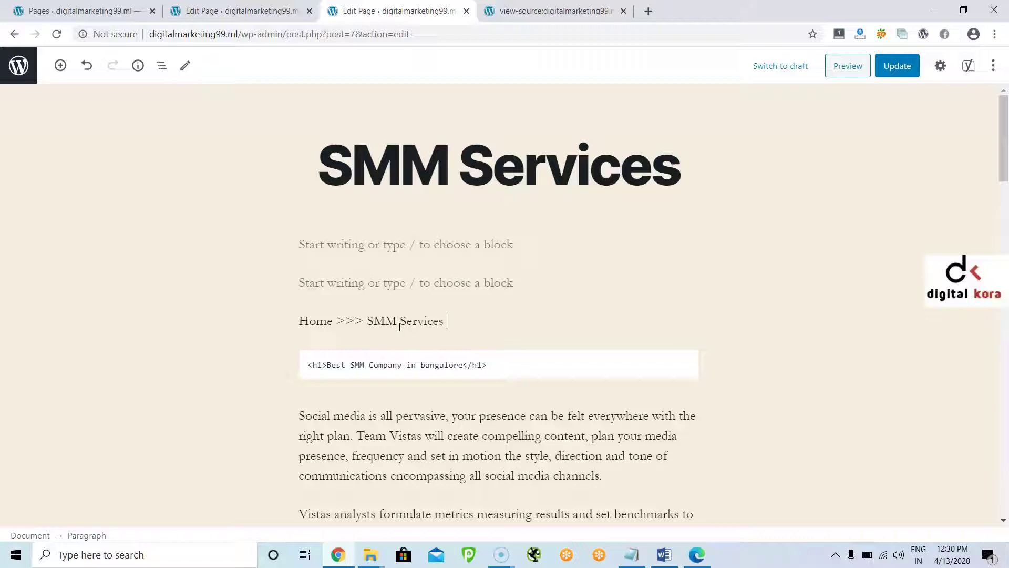
pyautogui.click(361, 330)
pyautogui.doubleClick(326, 323)
pyautogui.moveTo(366, 322); pyautogui.dragTo(450, 331)
pyautogui.click(450, 331)
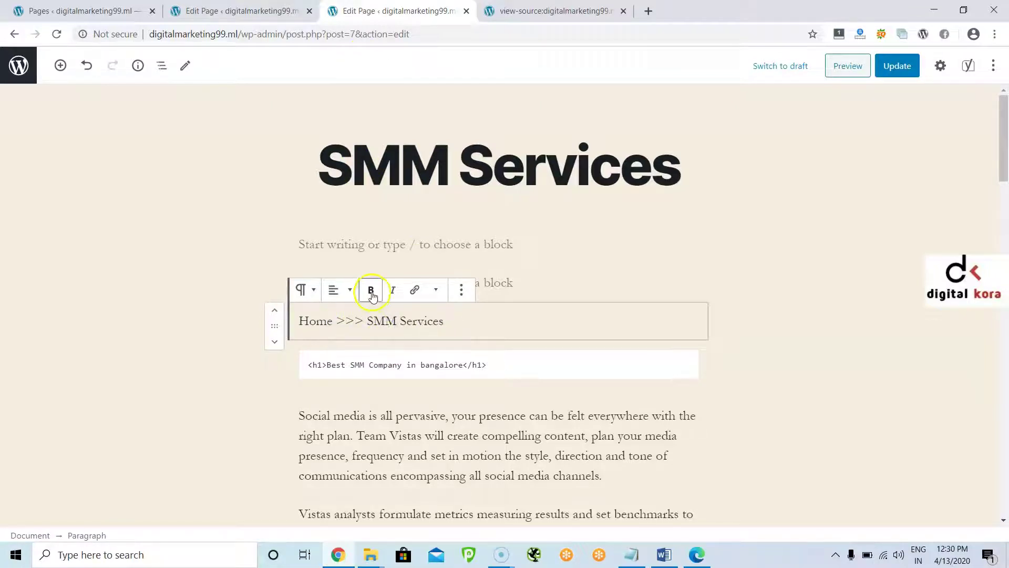
pyautogui.moveTo(333, 321); pyautogui.dragTo(295, 321)
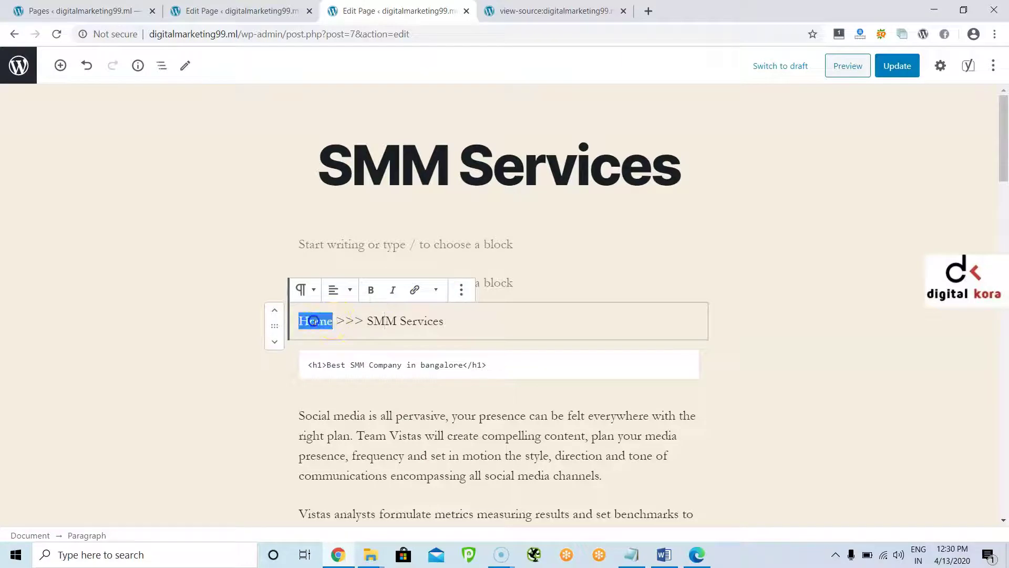
pyautogui.click(417, 291)
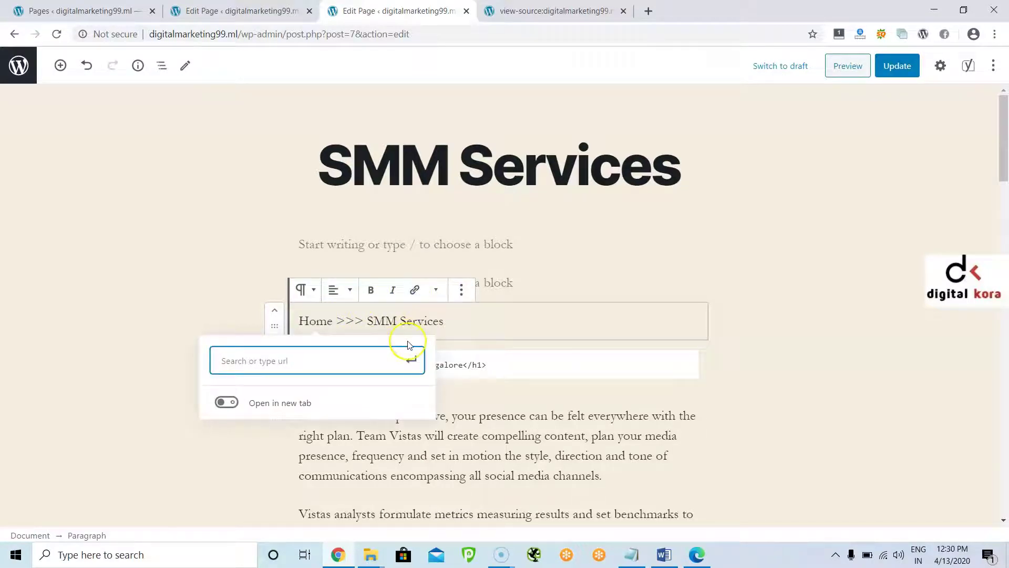
pyautogui.write('http://')
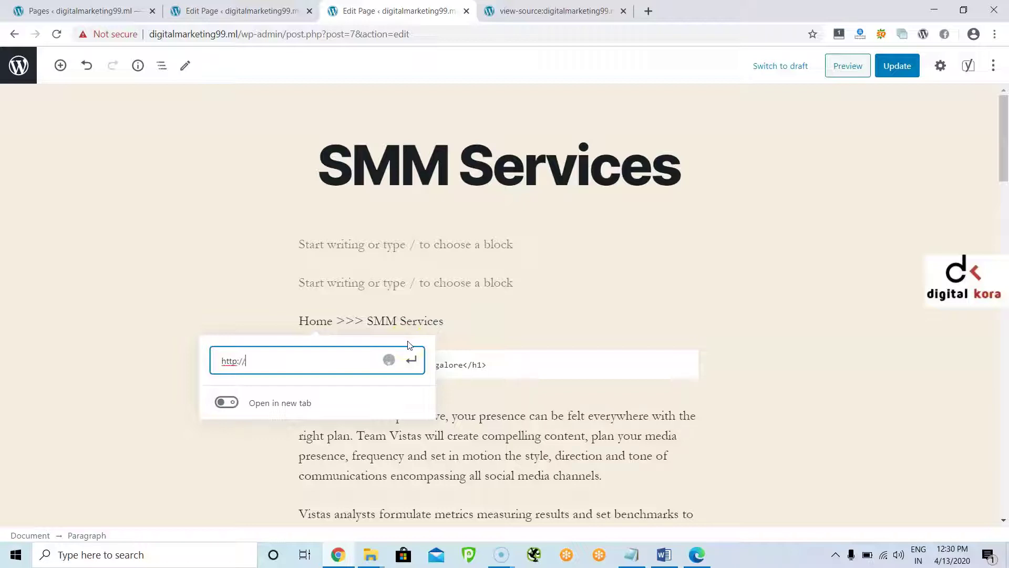
pyautogui.write('www.')
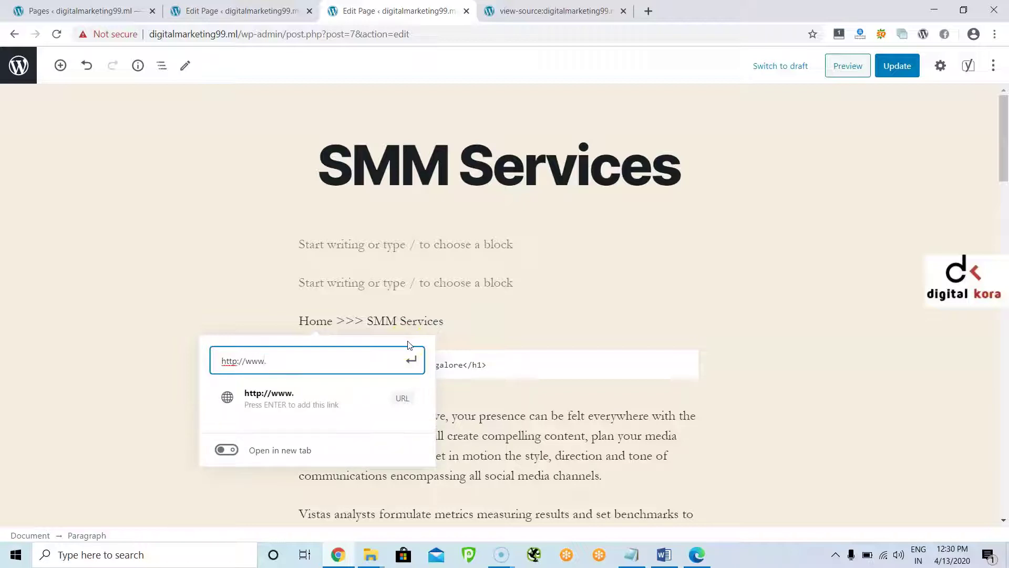
pyautogui.write('digitalmarket')
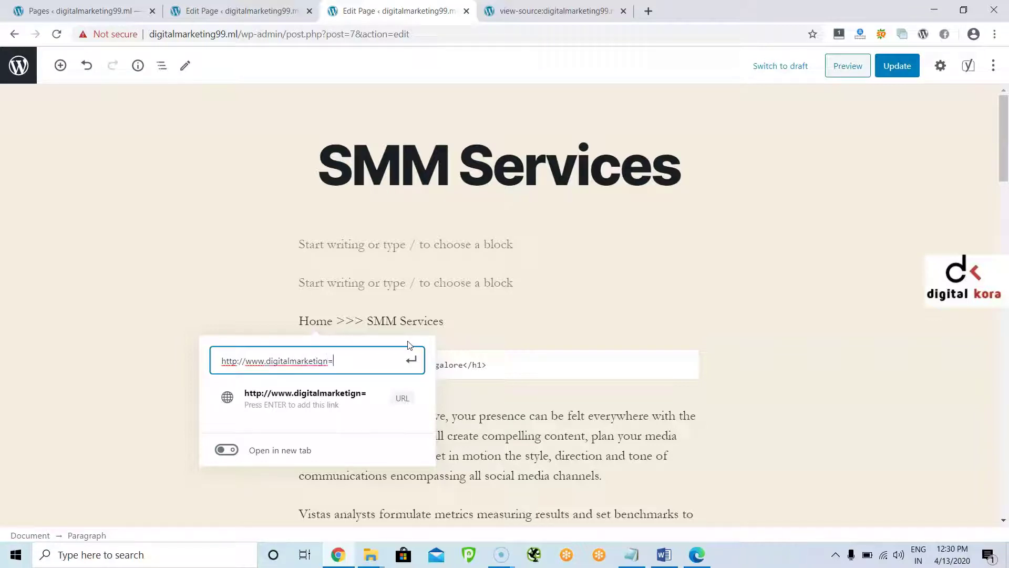
pyautogui.write('ing99.ml')
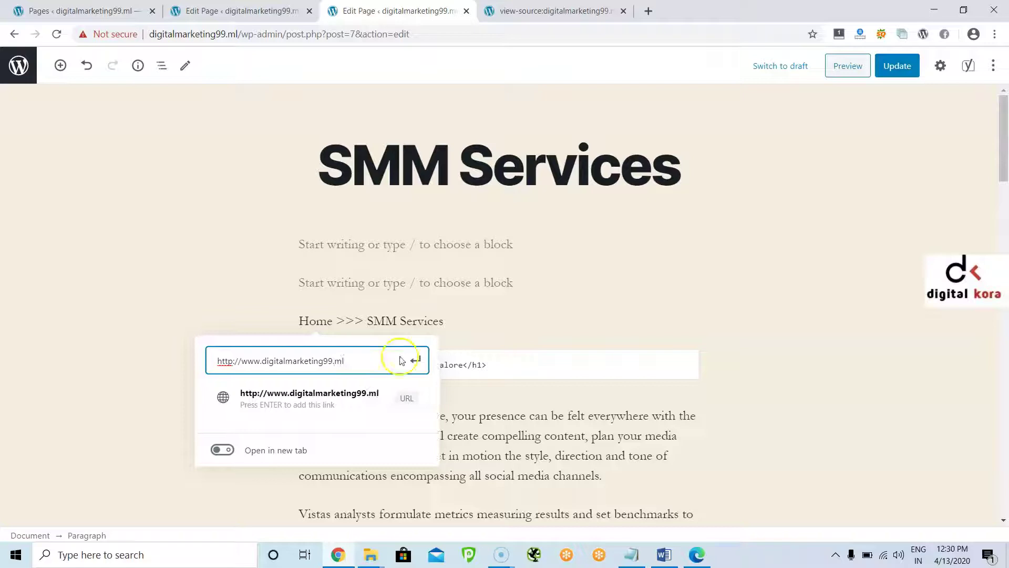
pyautogui.moveTo(368, 362); pyautogui.dragTo(201, 361)
pyautogui.hotkey('ctrl', 'c')
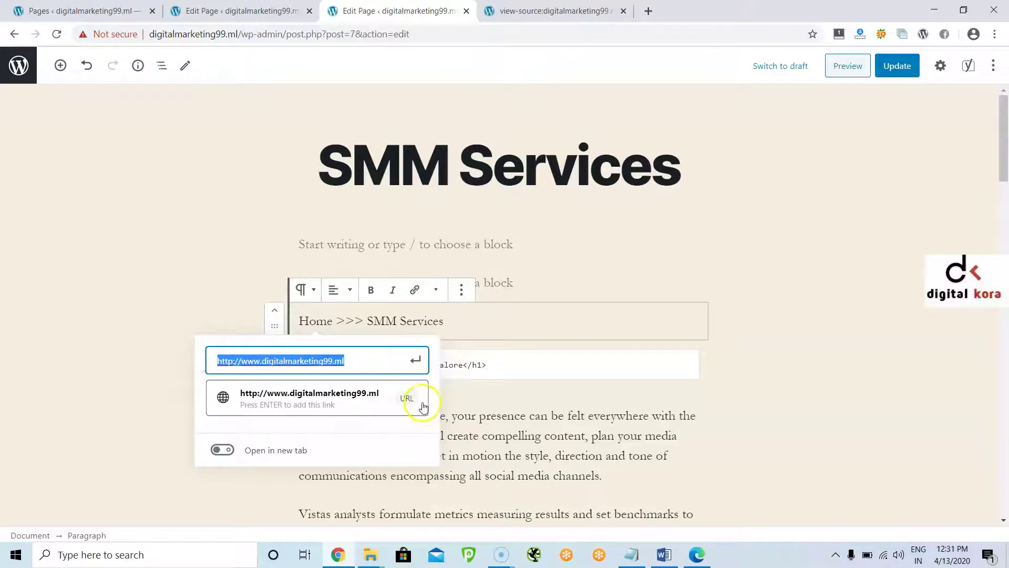
pyautogui.click(415, 360)
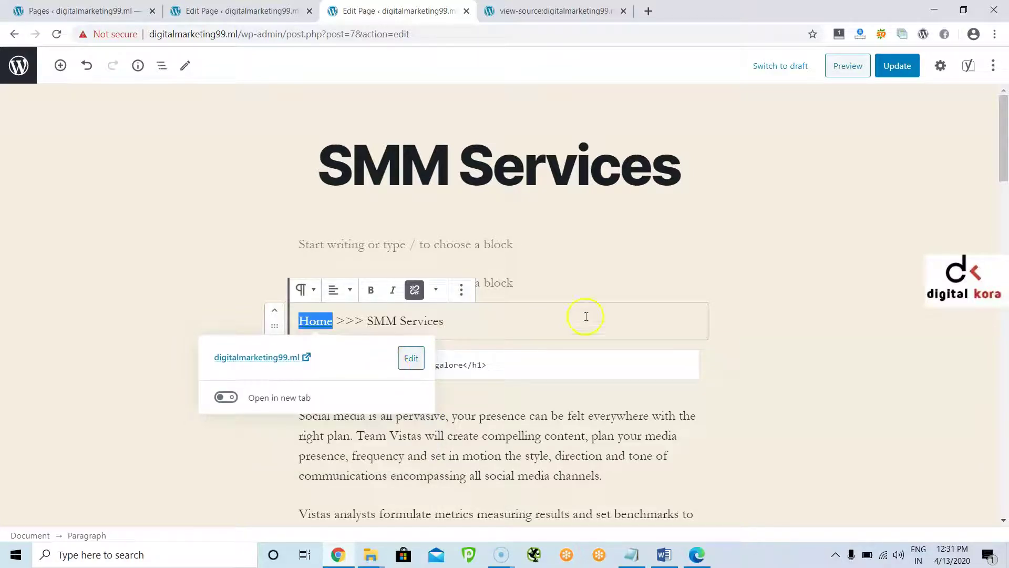
pyautogui.click(793, 293)
pyautogui.moveTo(366, 322); pyautogui.dragTo(432, 322)
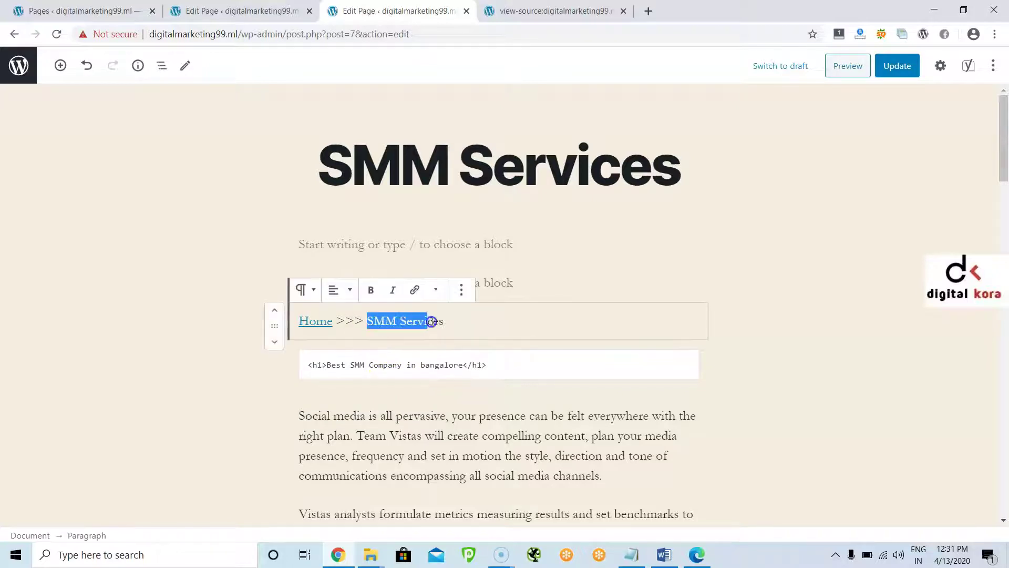
pyautogui.click(415, 290)
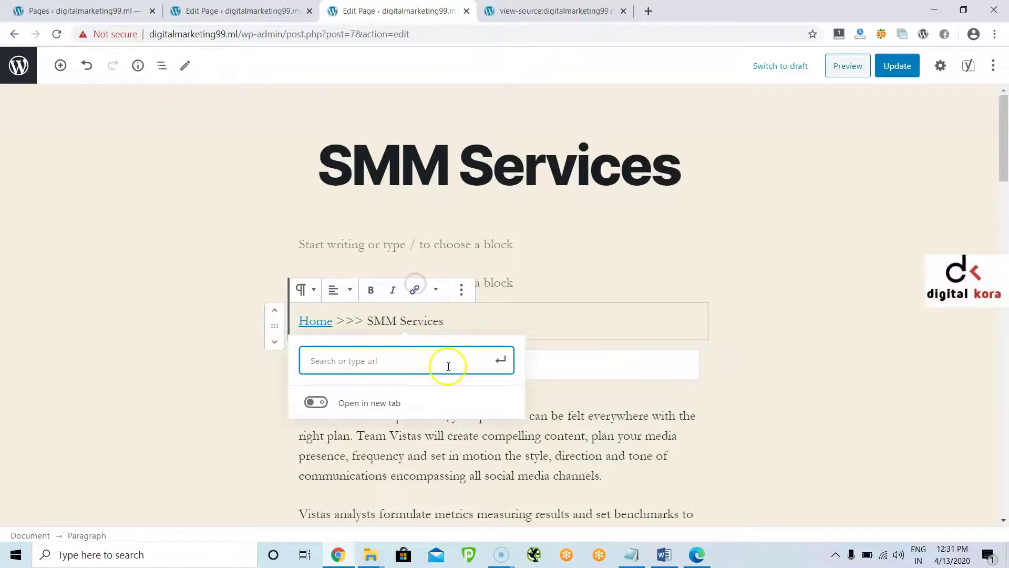
pyautogui.hotkey('ctrl', 'v')
pyautogui.write('/smm')
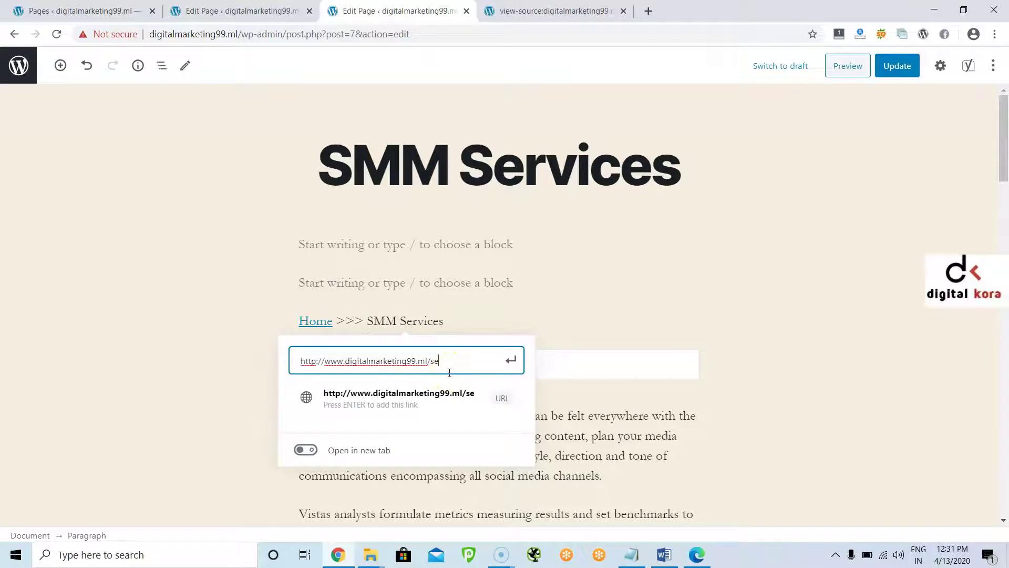
pyautogui.write('-services')
pyautogui.press('Return')
pyautogui.click(732, 353)
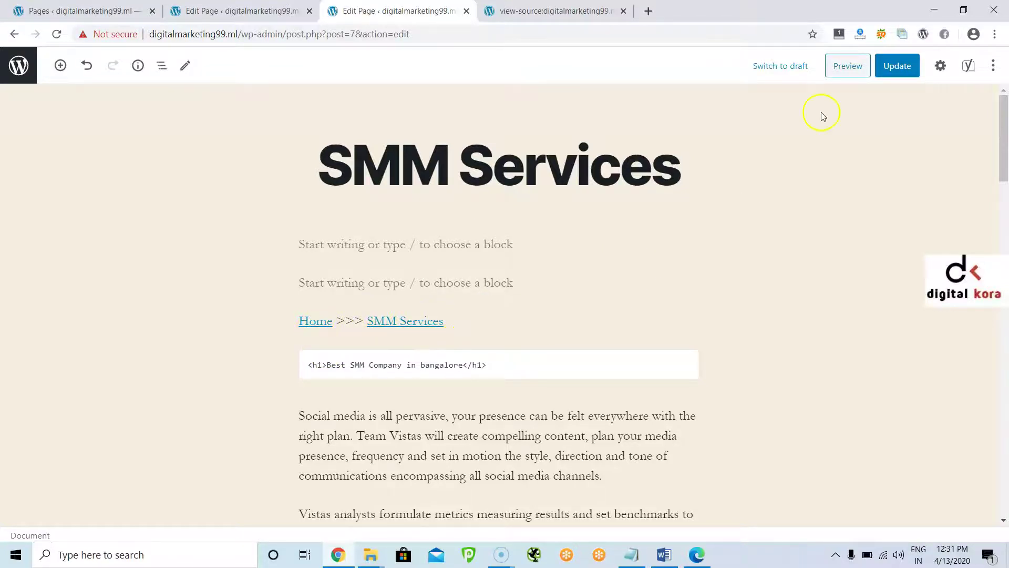
# Update the page, open its published version in a new tab, and close the old source code tab
pyautogui.click(895, 71)
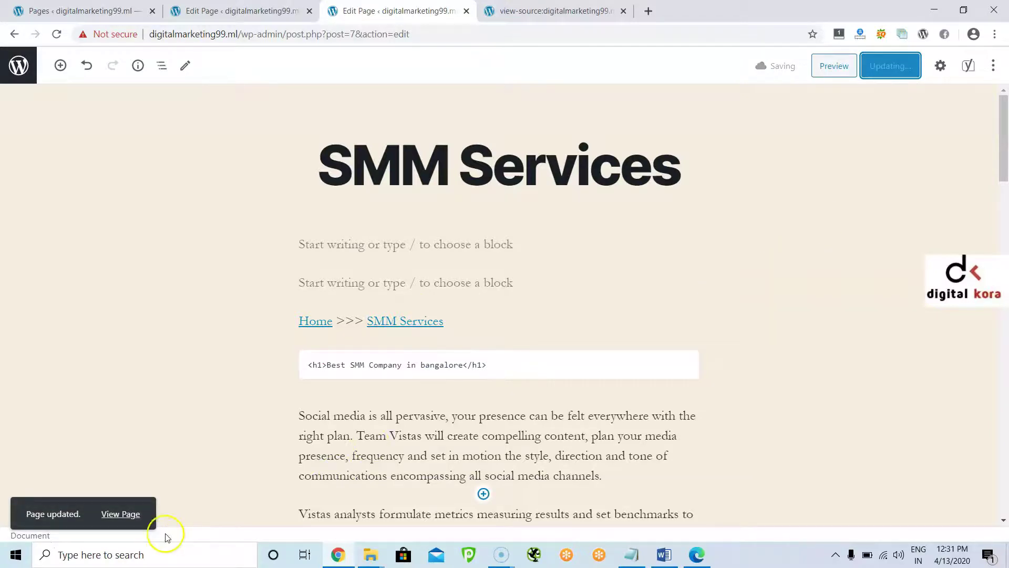
pyautogui.rightClick(134, 514)
pyautogui.click(189, 411)
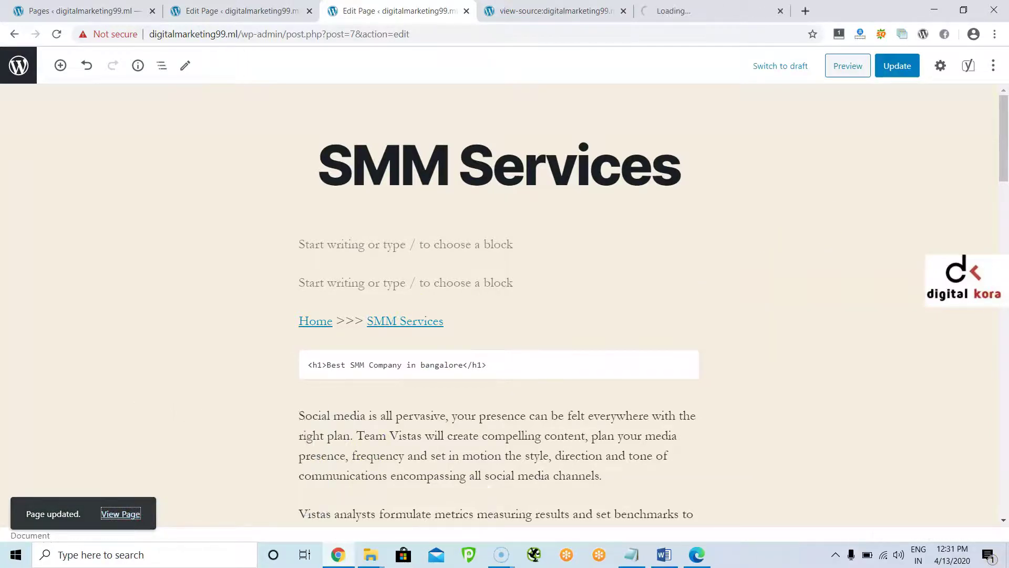
pyautogui.click(551, 11)
pyautogui.click(623, 11)
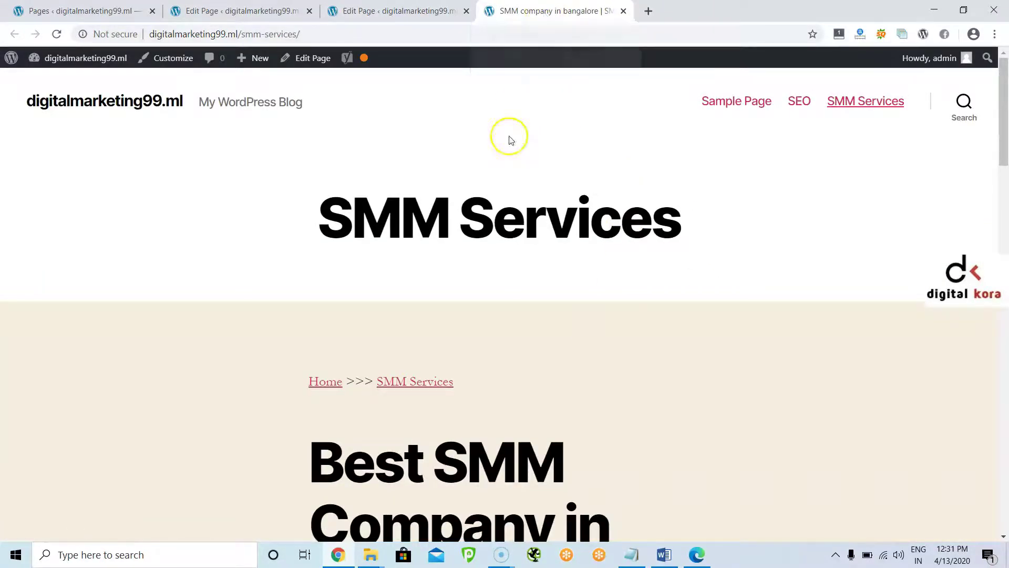
# Examine the published page's title, breadcrumb, H1 heading, keyphrase link and image, and return to the list of all pages
pyautogui.tripleClick(469, 221)
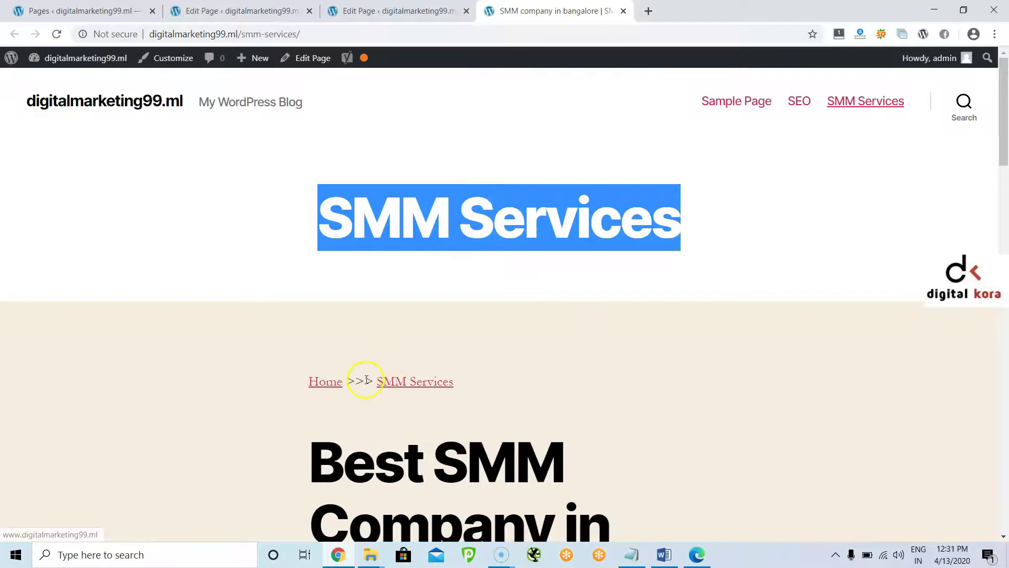
pyautogui.scroll(-3, 391, 368)
pyautogui.moveTo(318, 263); pyautogui.dragTo(560, 388)
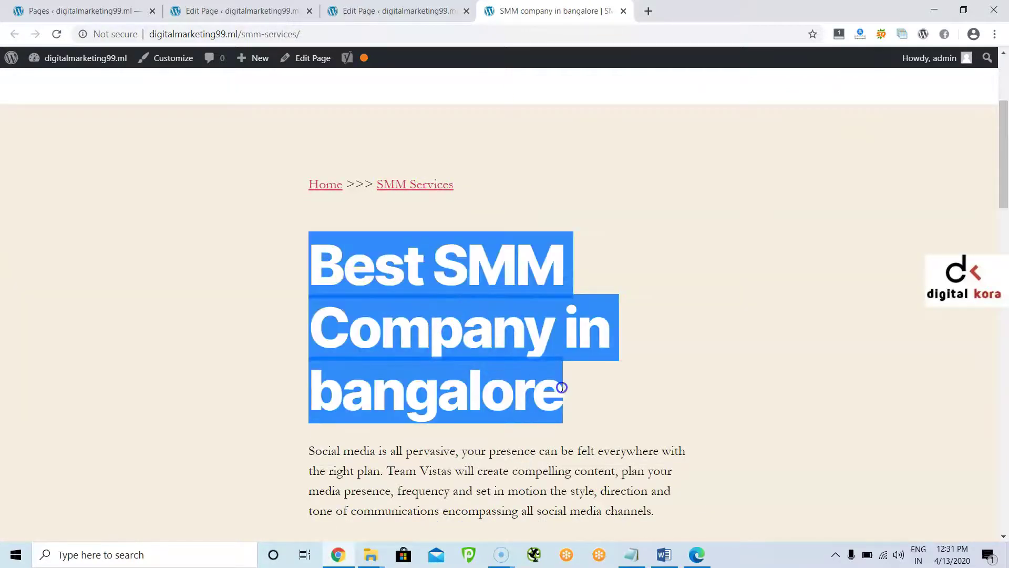
pyautogui.scroll(-3, 446, 303)
pyautogui.scroll(-3, 520, 375)
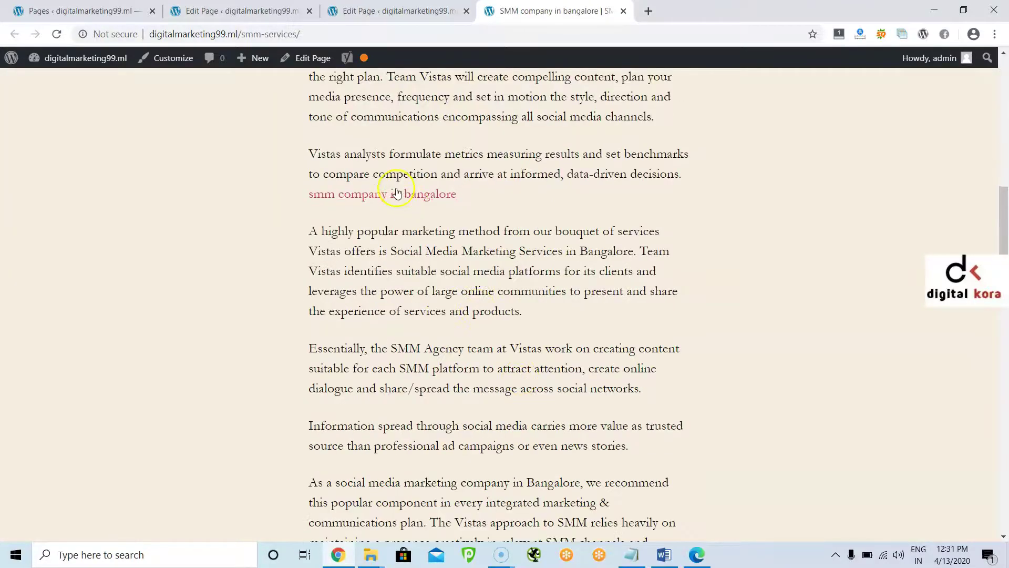
pyautogui.scroll(-6, 638, 452)
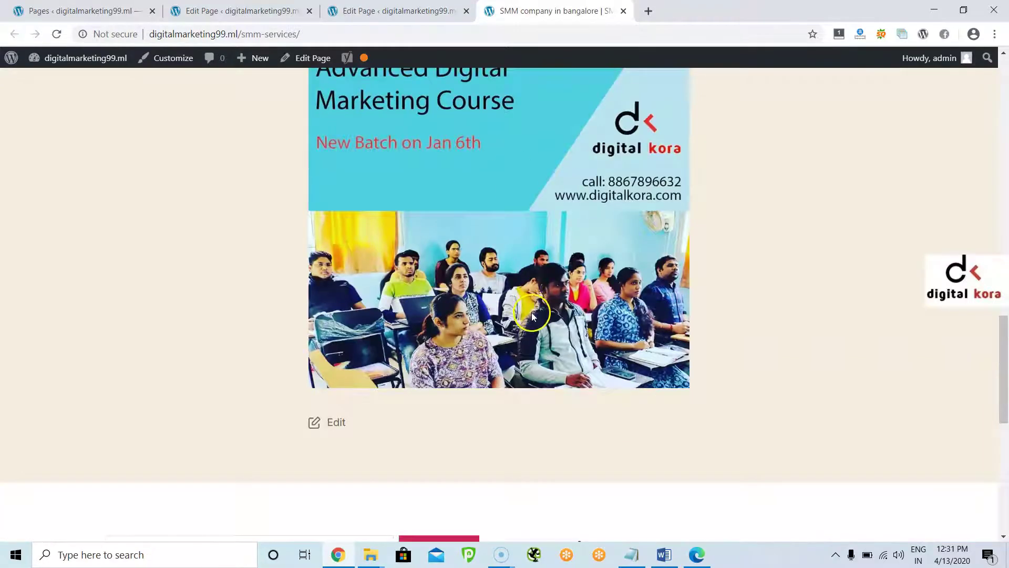
pyautogui.scroll(-5, 745, 416)
pyautogui.scroll(20, 763, 423)
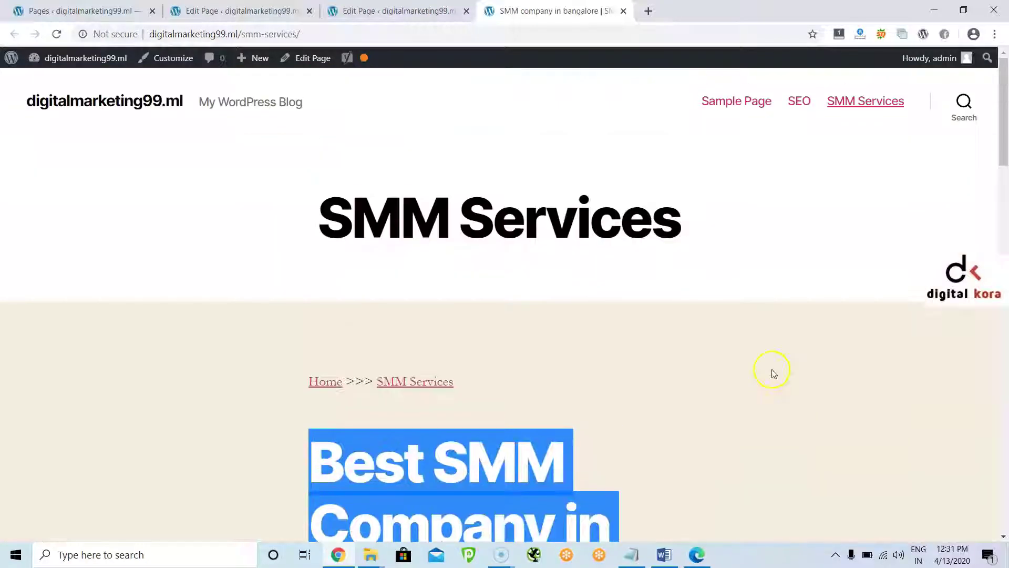
pyautogui.click(760, 310)
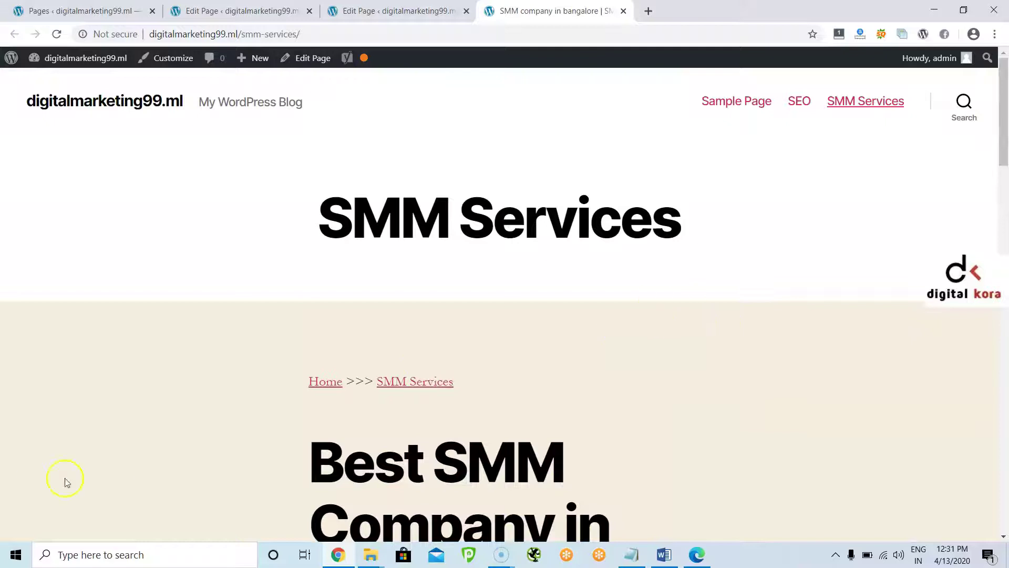
pyautogui.click(26, 13)
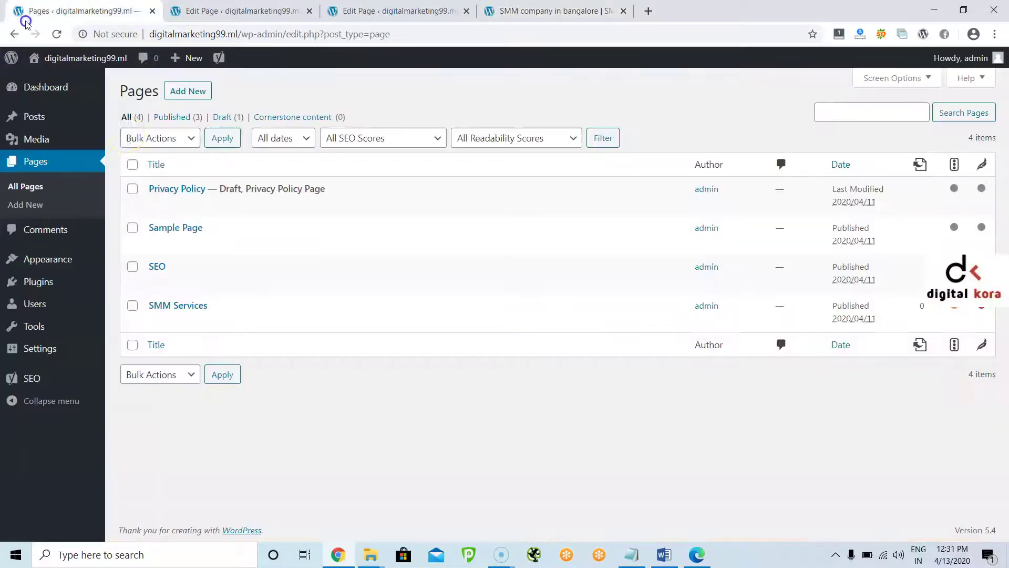